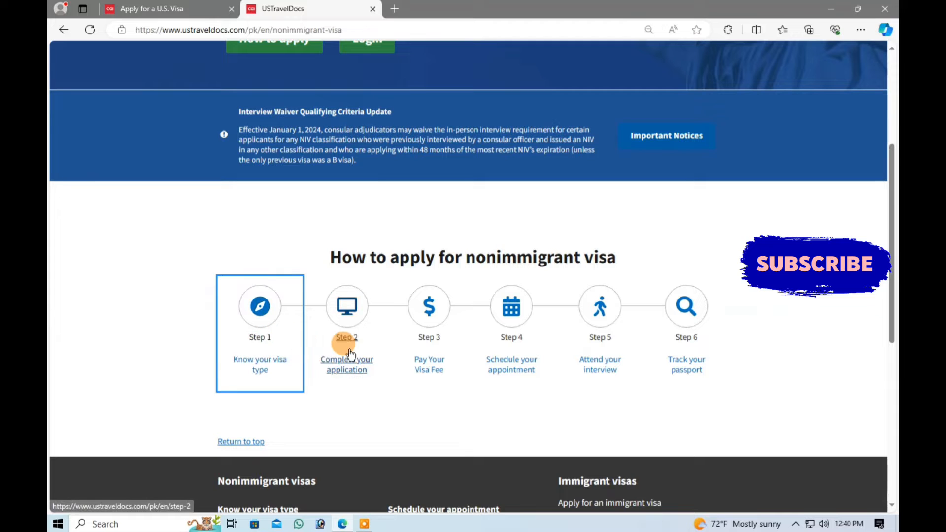
# - Visit the Complete your application step, return to the overview, and dismiss the Important notices popup
pyautogui.click(345, 362)
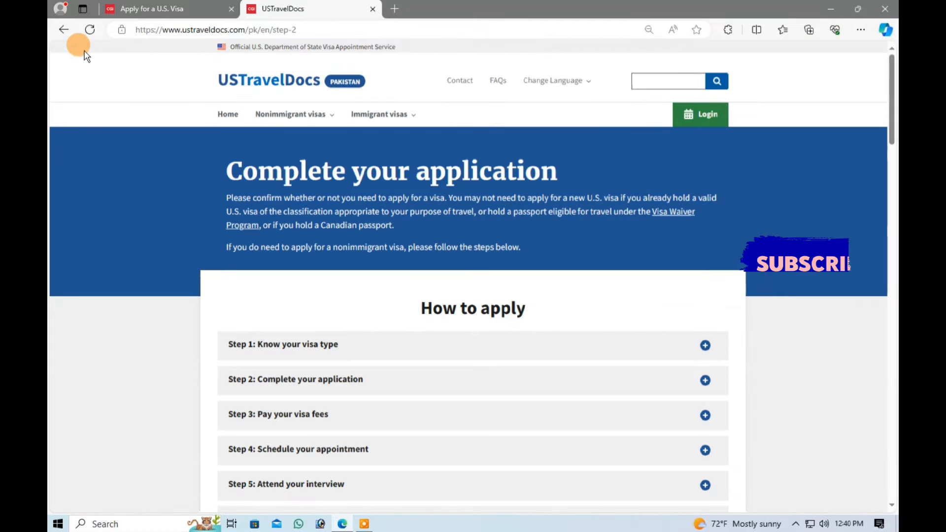
pyautogui.click(63, 30)
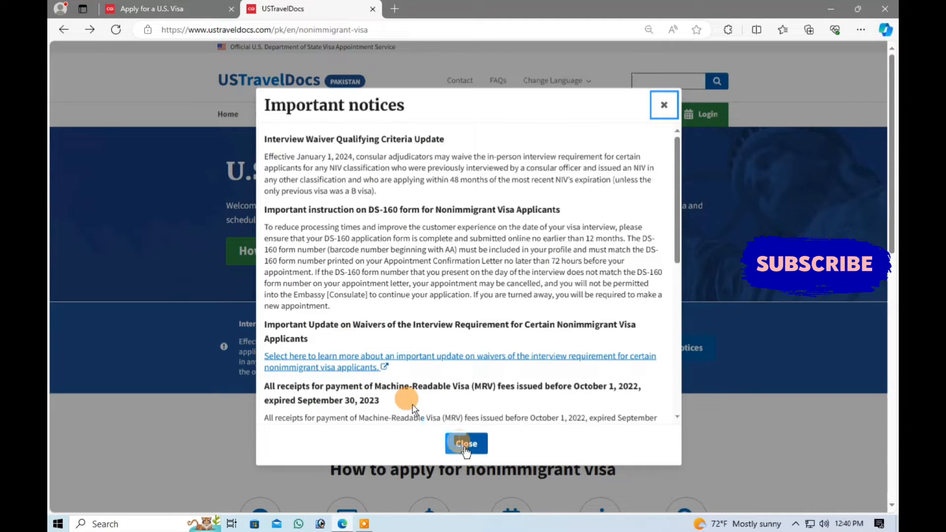
pyautogui.click(466, 443)
pyautogui.scroll(-3, 464, 431)
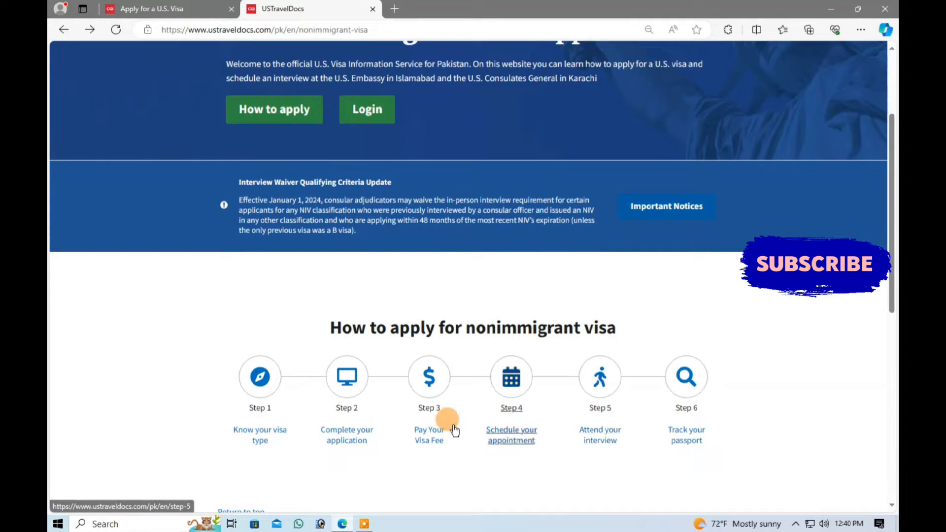
# - On Know your visa type, highlight the Business/Tourist visa card's 185 USD fee and open its details
pyautogui.click(278, 436)
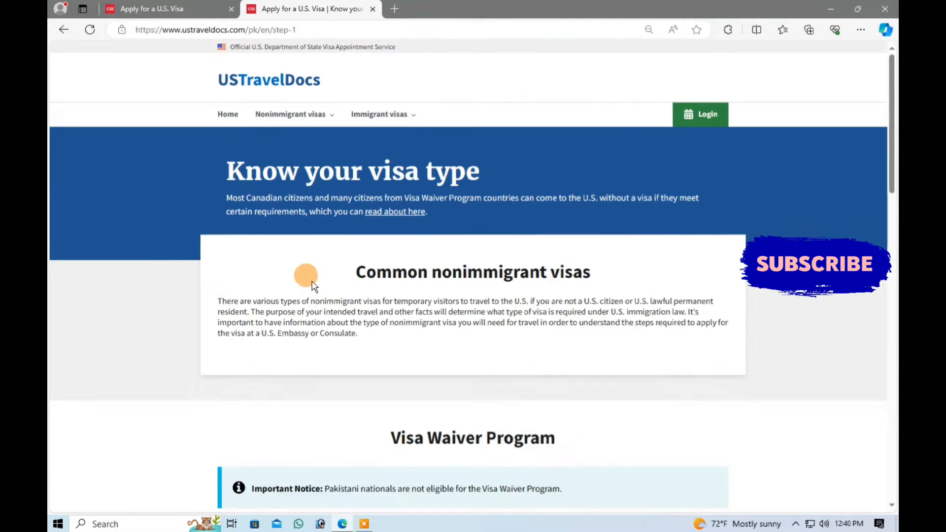
pyautogui.scroll(-1, 312, 281)
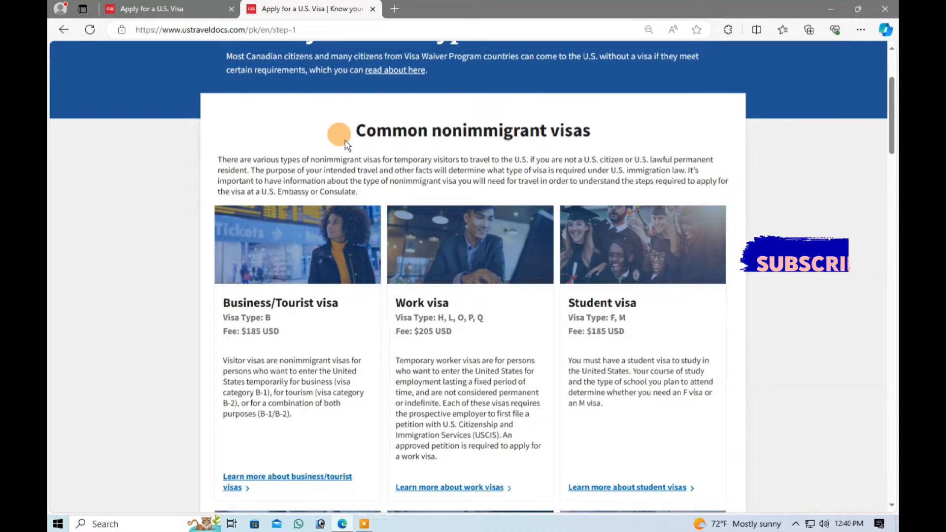
pyautogui.moveTo(345, 138); pyautogui.dragTo(882, 150)
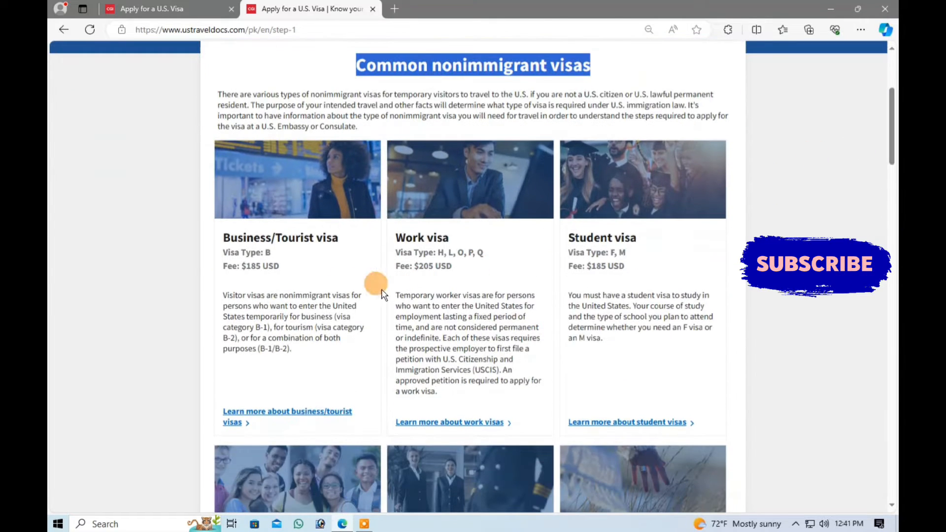
pyautogui.moveTo(224, 238); pyautogui.dragTo(249, 264)
pyautogui.click(257, 269)
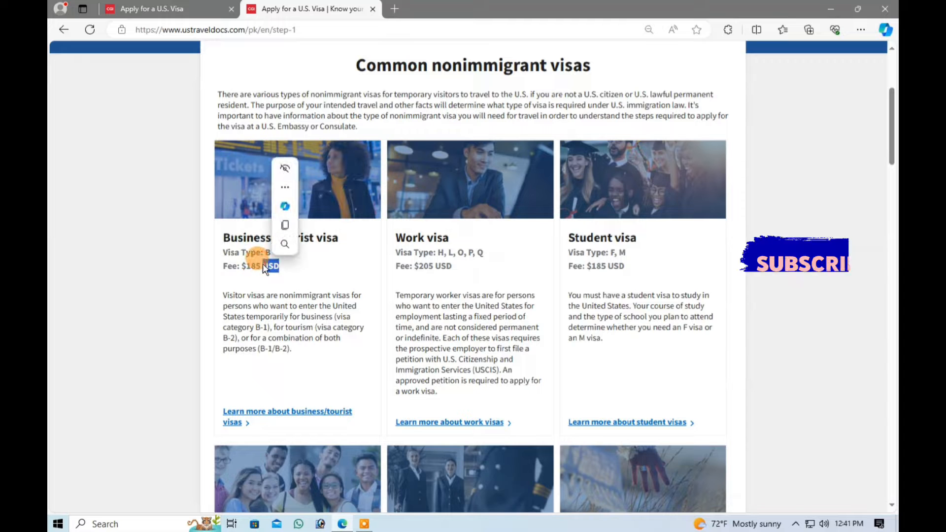
pyautogui.doubleClick(256, 267)
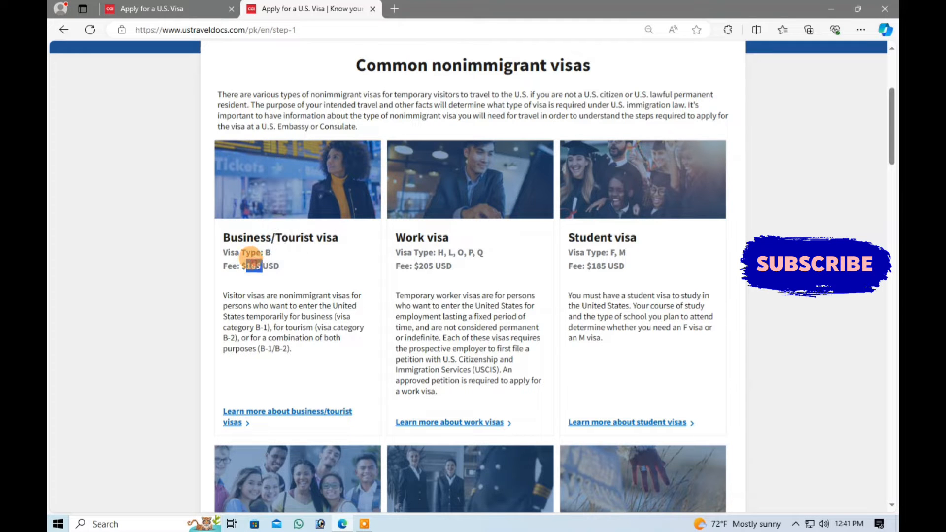
pyautogui.click(293, 412)
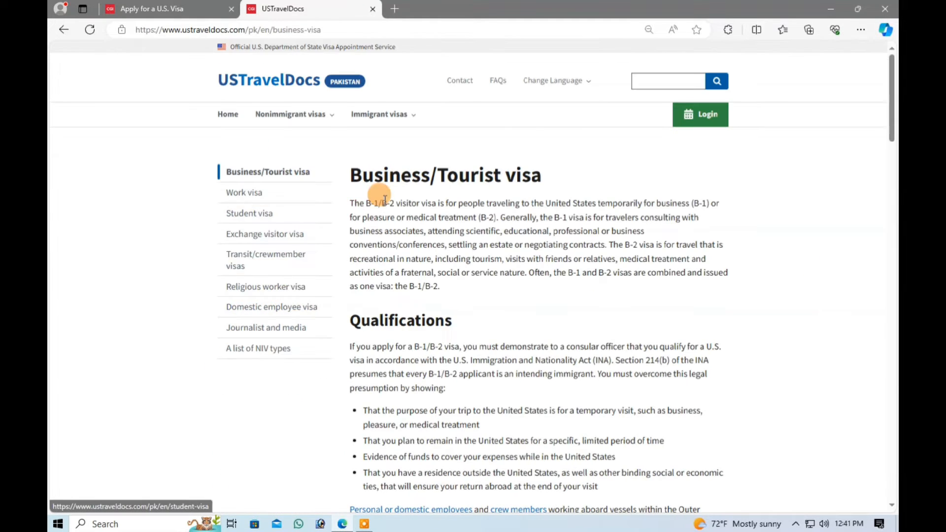
# - Read the Business/Tourist visa introduction and its Qualifications section
pyautogui.moveTo(340, 174); pyautogui.dragTo(526, 231)
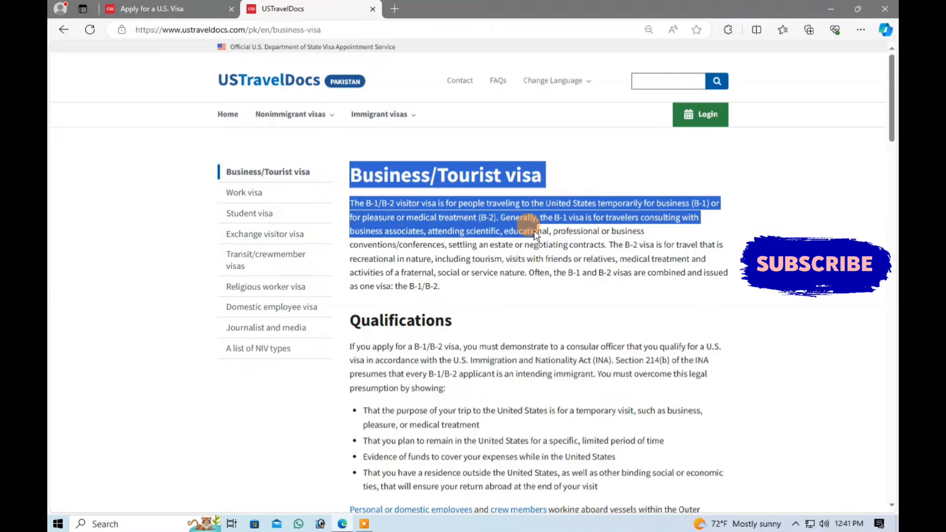
pyautogui.moveTo(351, 316); pyautogui.dragTo(603, 488)
pyautogui.moveTo(893, 121); pyautogui.dragTo(894, 163)
pyautogui.click(832, 215)
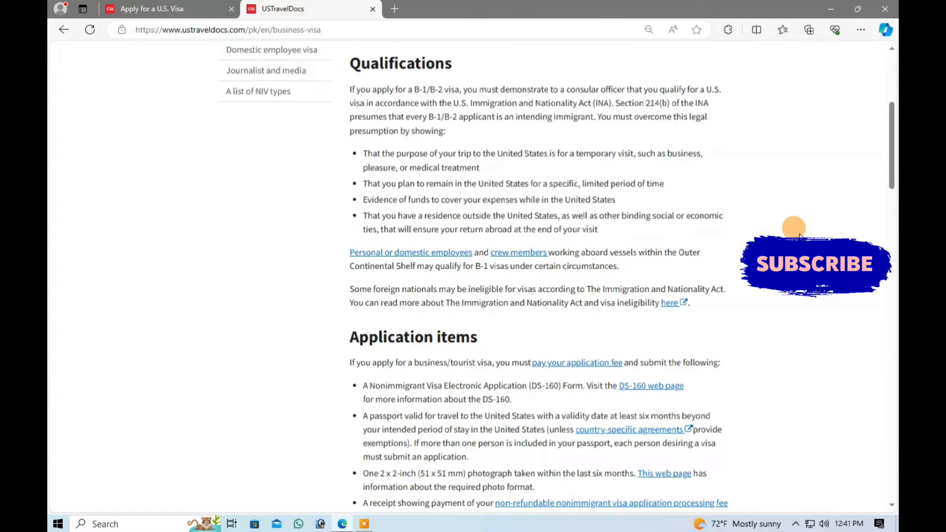
pyautogui.scroll(3, 799, 235)
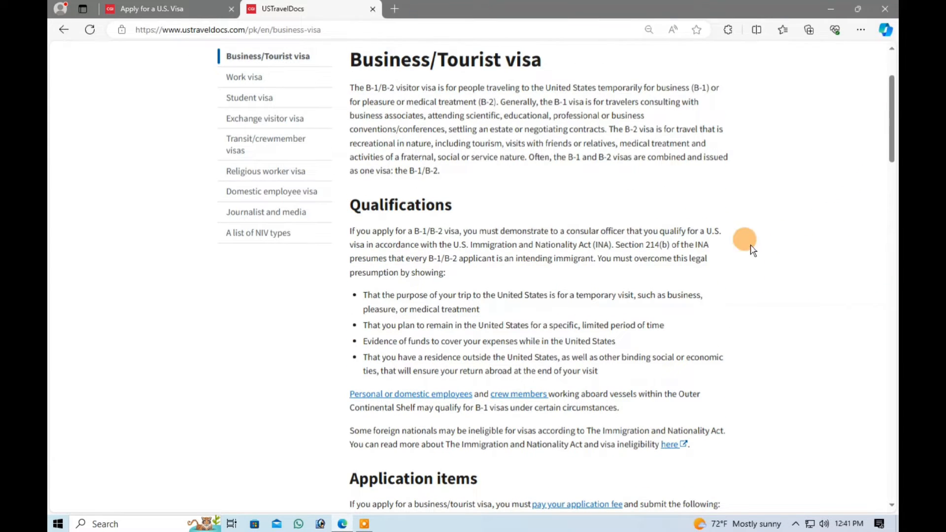
pyautogui.scroll(-4, 719, 249)
pyautogui.scroll(-2, 485, 317)
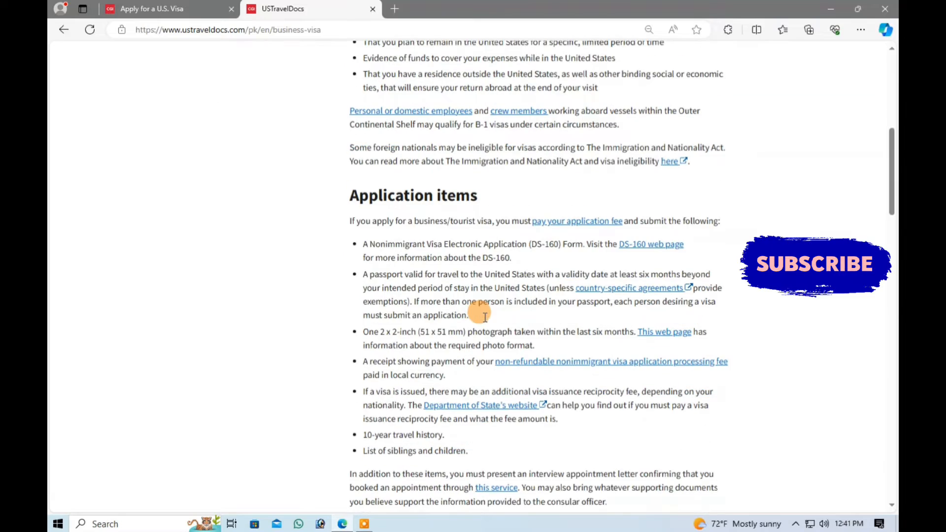
pyautogui.scroll(-6, 485, 320)
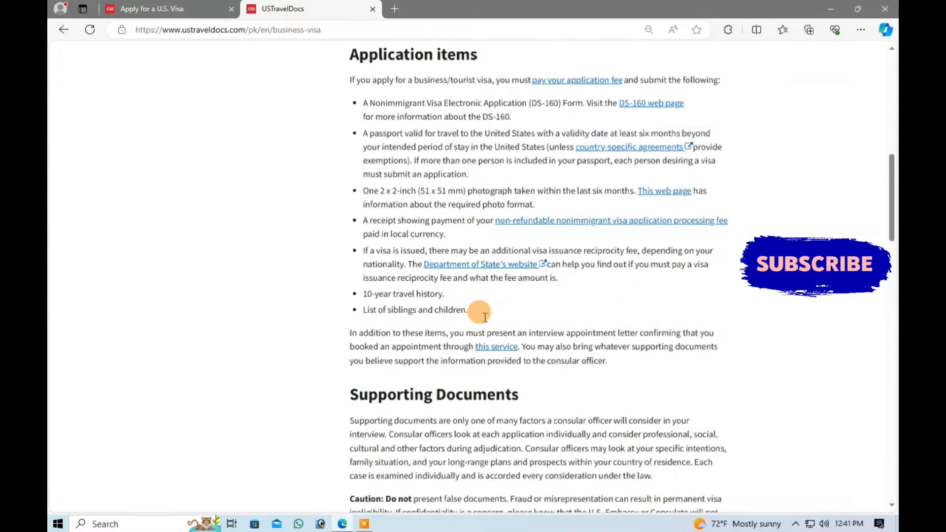
# - Review the application items, highlight the DS-160 requirement, and follow the DS-160 web page link
pyautogui.scroll(-12, 411, 379)
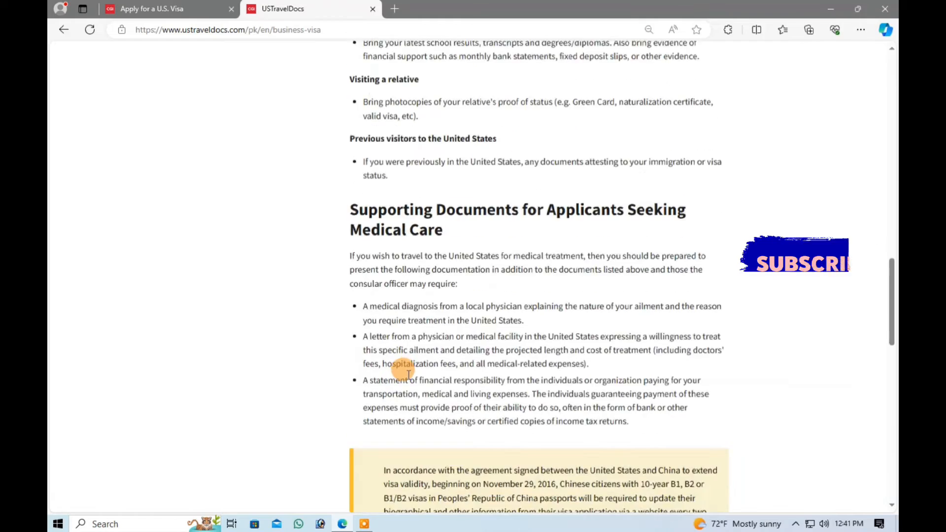
pyautogui.scroll(18, 409, 374)
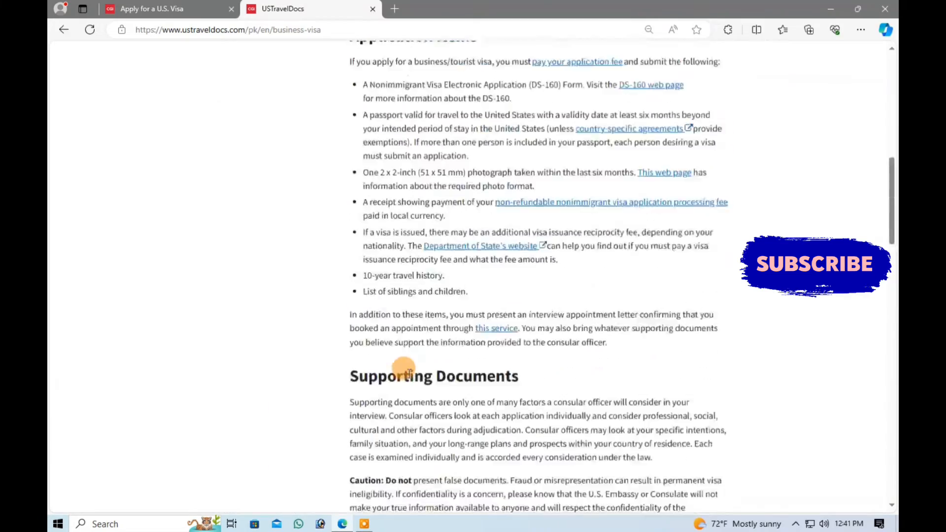
pyautogui.scroll(3, 404, 369)
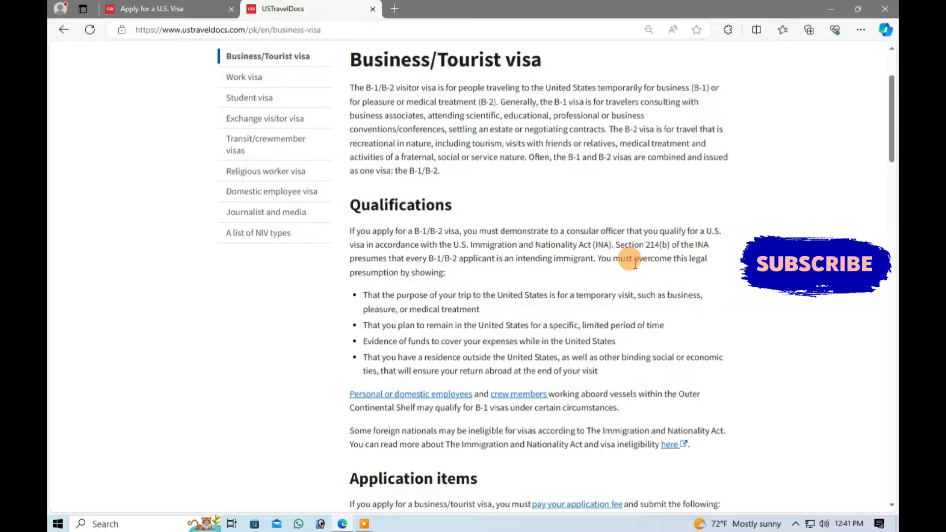
pyautogui.scroll(-2, 592, 344)
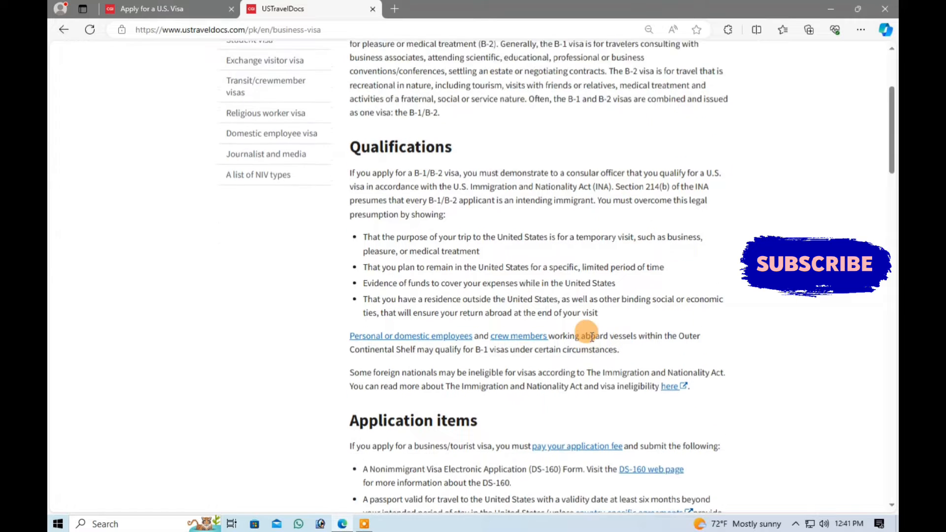
pyautogui.scroll(2, 560, 432)
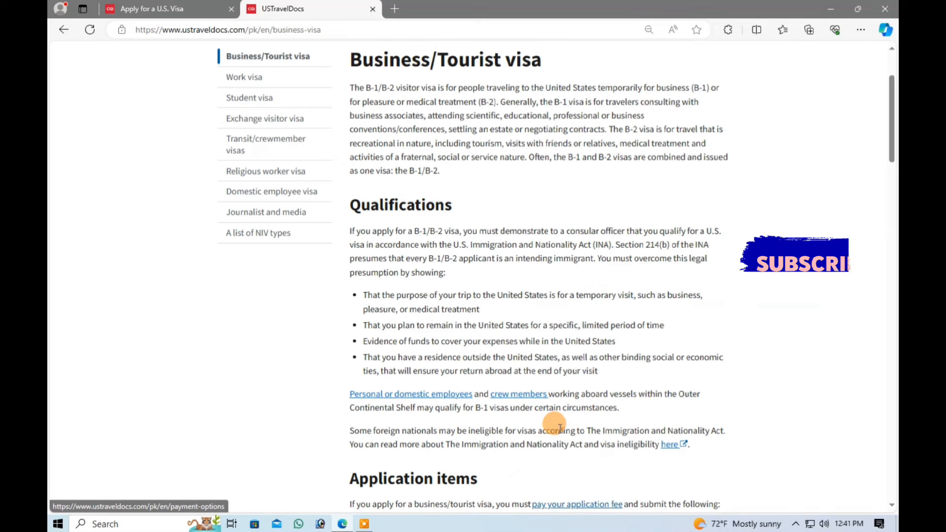
pyautogui.scroll(2, 560, 432)
pyautogui.scroll(-6, 560, 428)
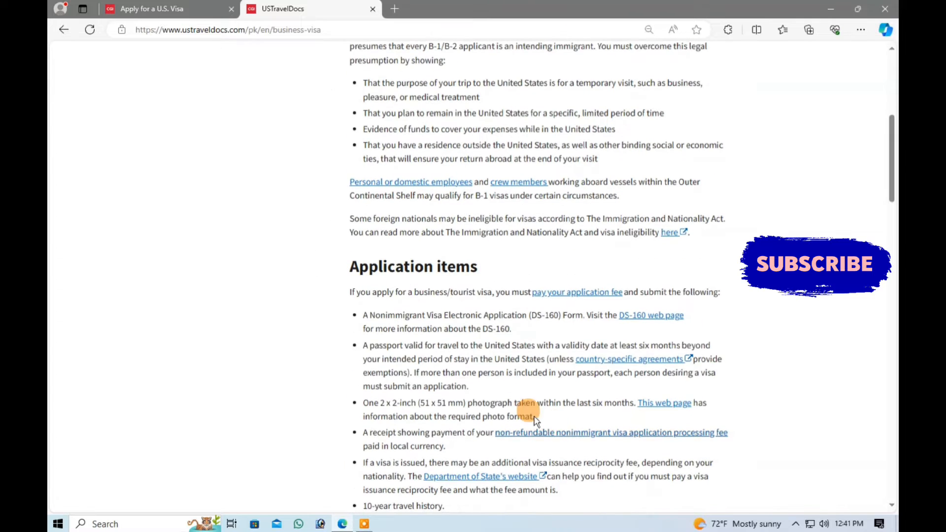
pyautogui.moveTo(359, 345); pyautogui.dragTo(548, 345)
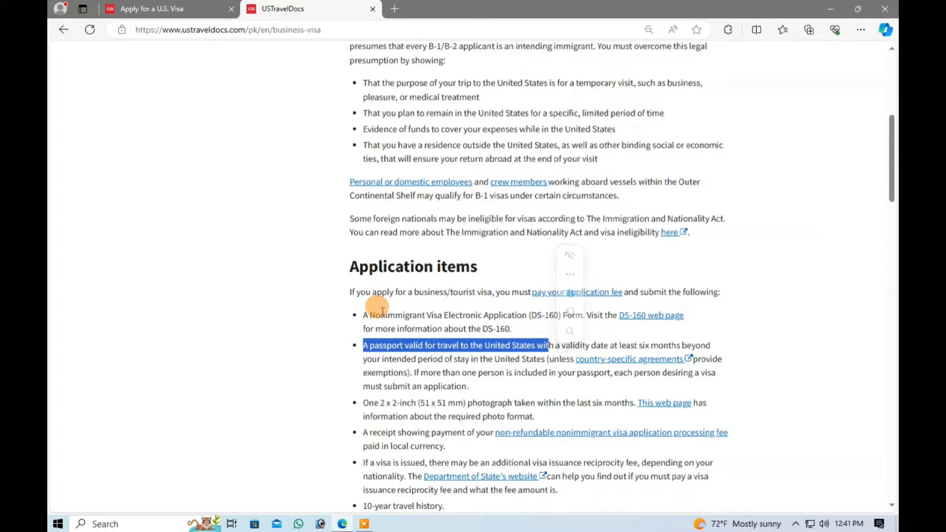
pyautogui.moveTo(364, 311); pyautogui.dragTo(587, 315)
pyautogui.click(652, 317)
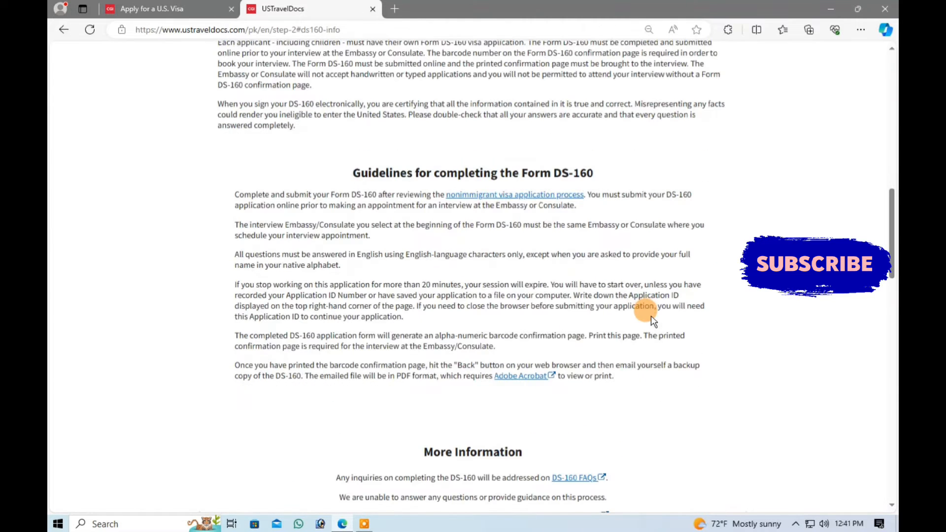
# - Read the DS-160 completion guidelines and launch the online DS-160 application from More Information
pyautogui.moveTo(348, 170); pyautogui.dragTo(640, 170)
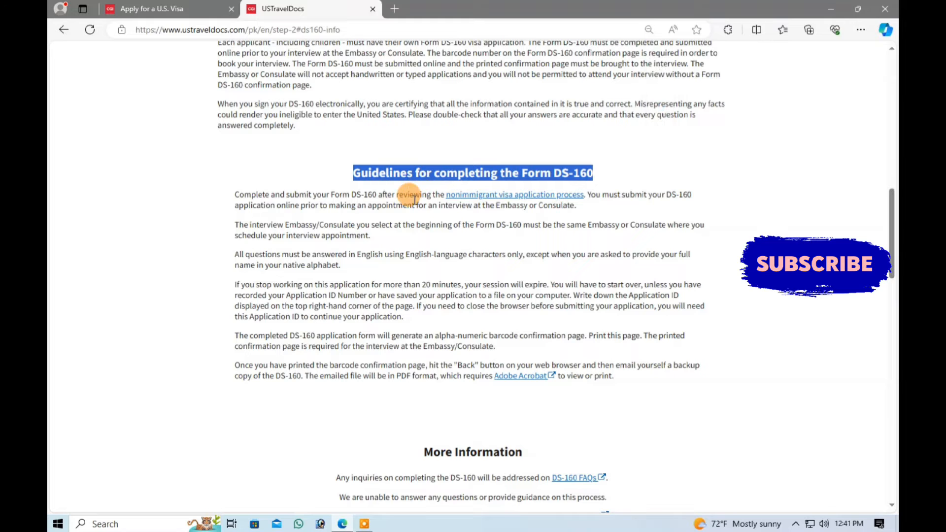
pyautogui.scroll(-3, 292, 375)
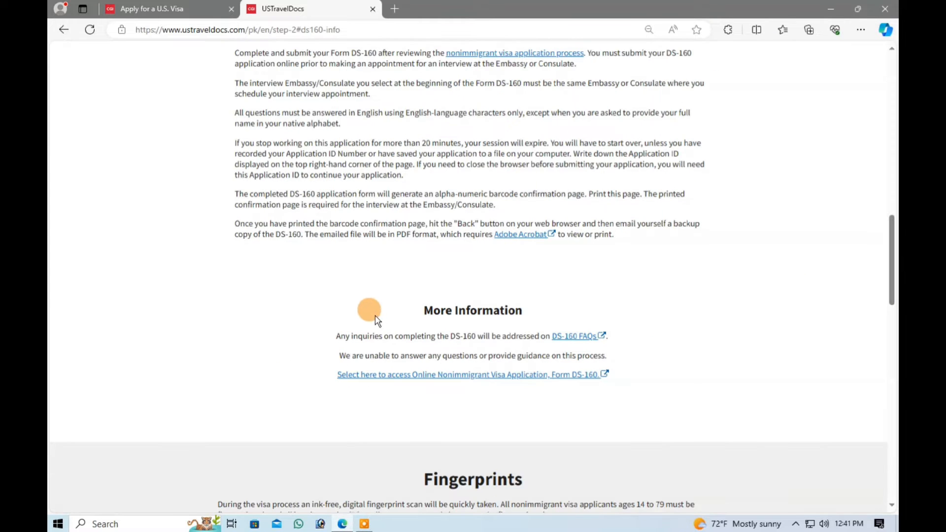
pyautogui.moveTo(397, 310); pyautogui.dragTo(564, 317)
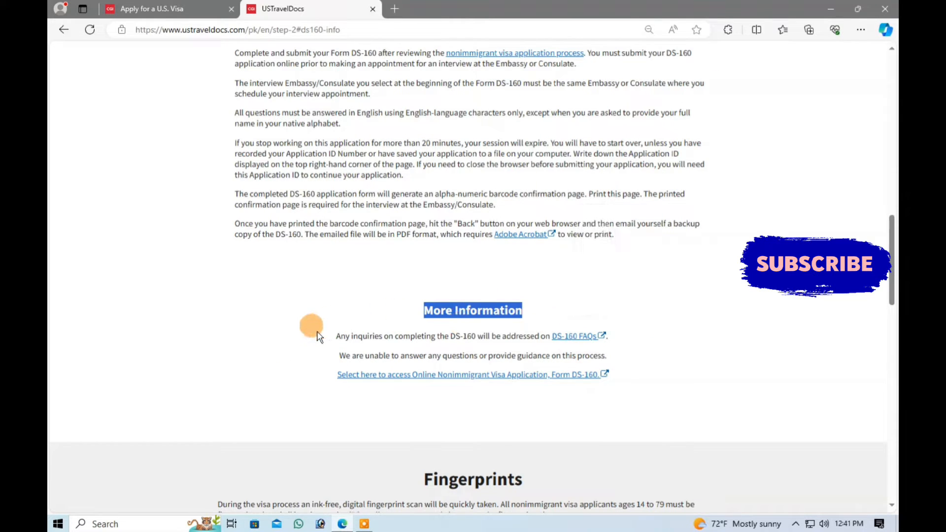
pyautogui.moveTo(335, 337); pyautogui.dragTo(602, 335)
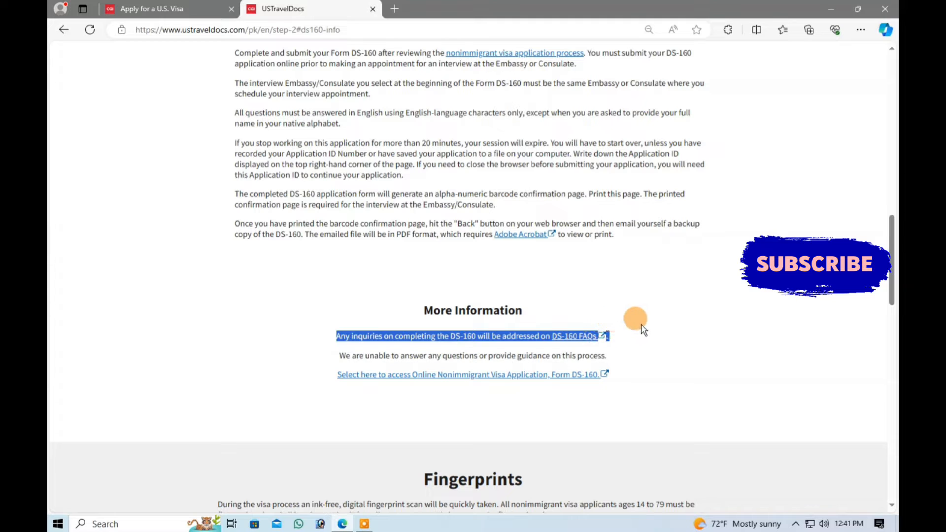
pyautogui.click(393, 386)
pyautogui.click(430, 377)
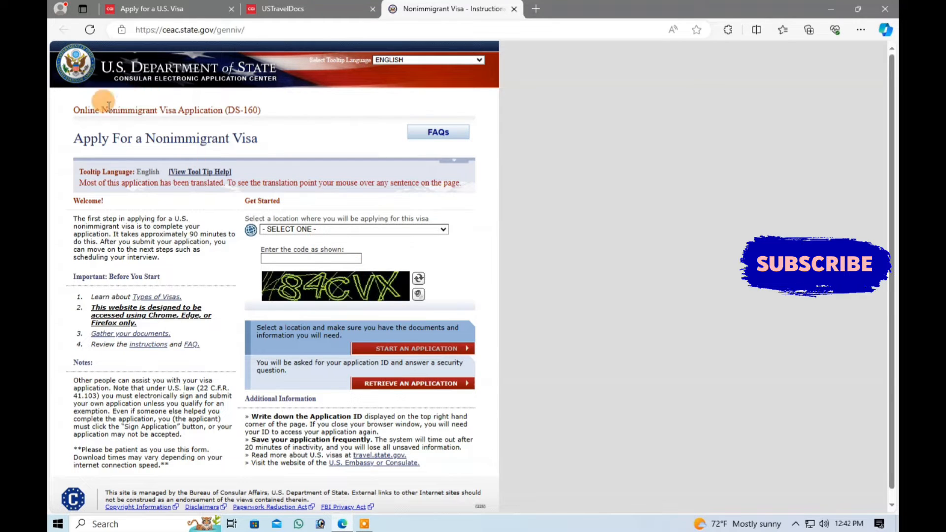
# - Choose PAKISTAN, KARACHI as the application location
pyautogui.moveTo(70, 113); pyautogui.dragTo(273, 109)
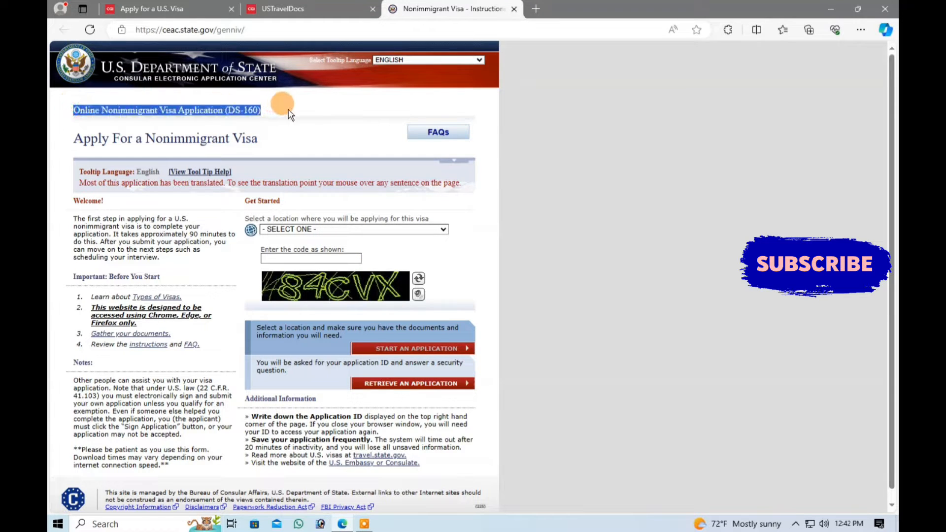
pyautogui.click(265, 125)
pyautogui.click(313, 227)
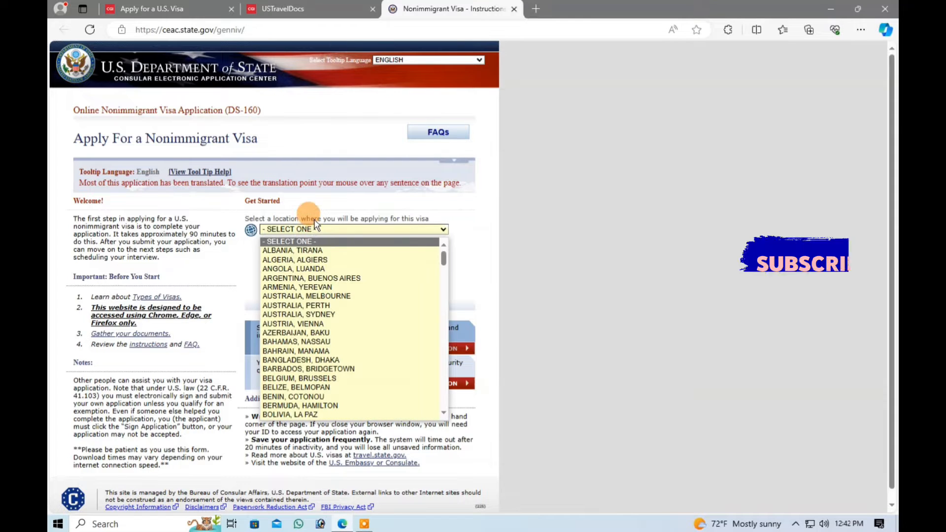
pyautogui.press('p')
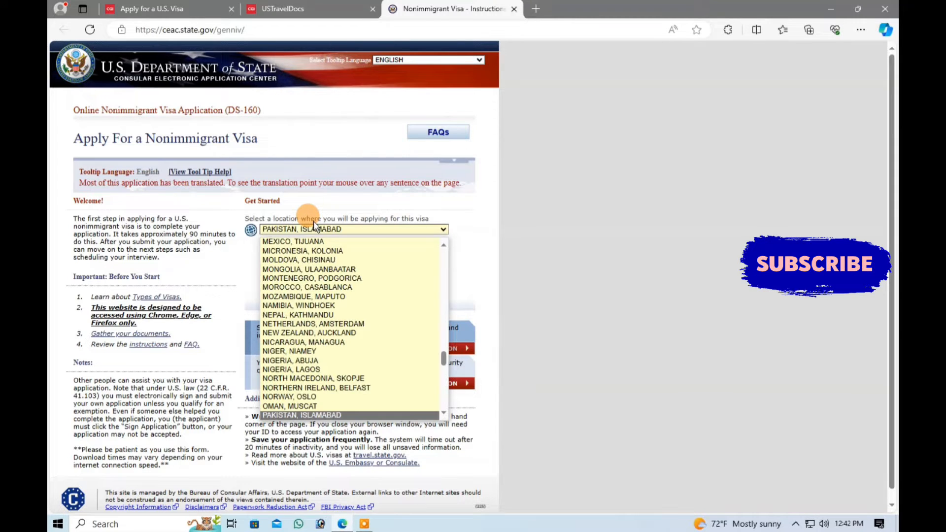
pyautogui.press('Down')
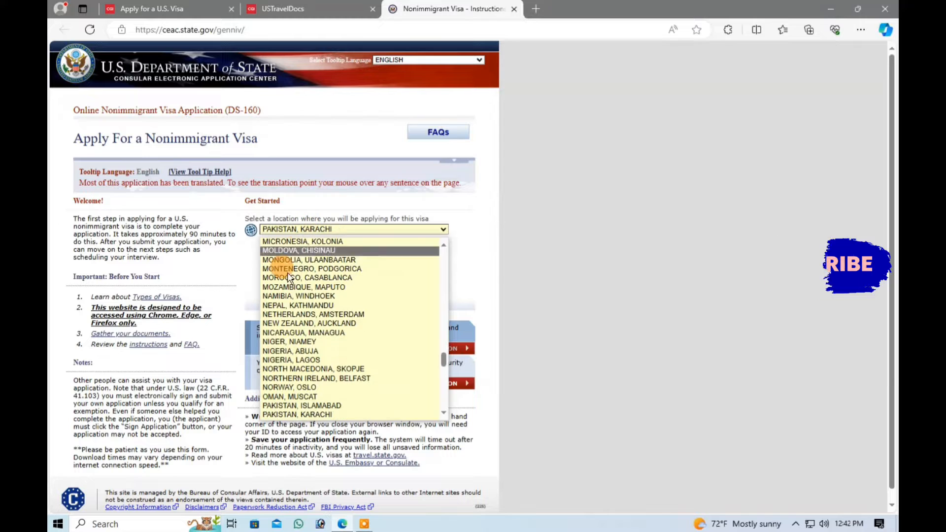
pyautogui.click(319, 403)
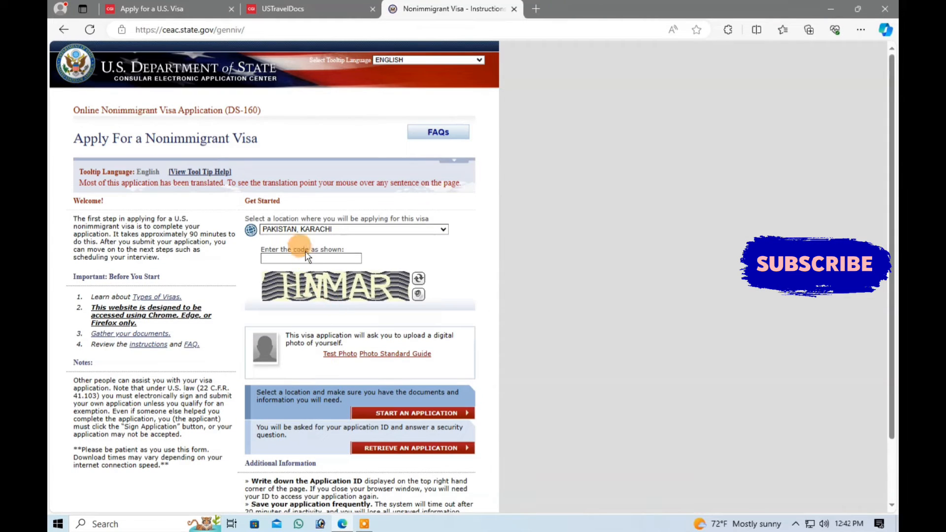
# - Enter the displayed security code and start a new visa application
pyautogui.click(306, 257)
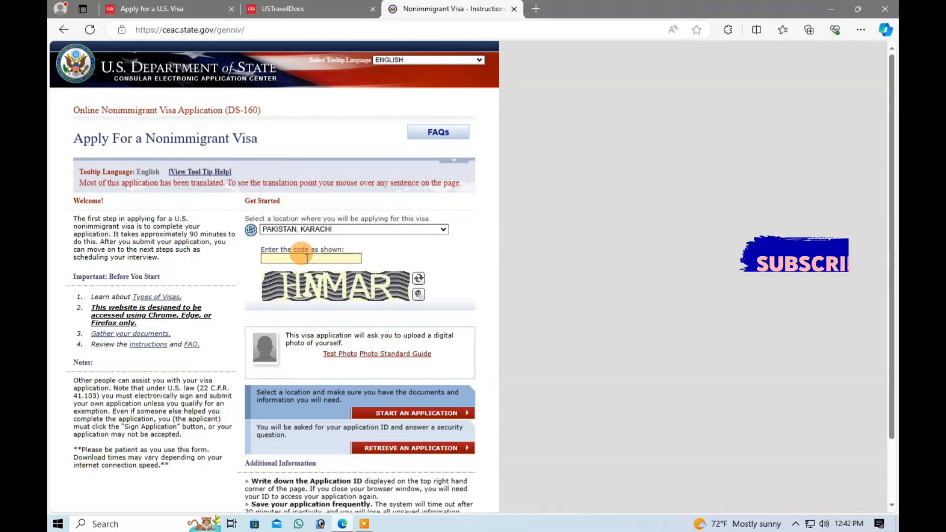
pyautogui.write('HNMAR')
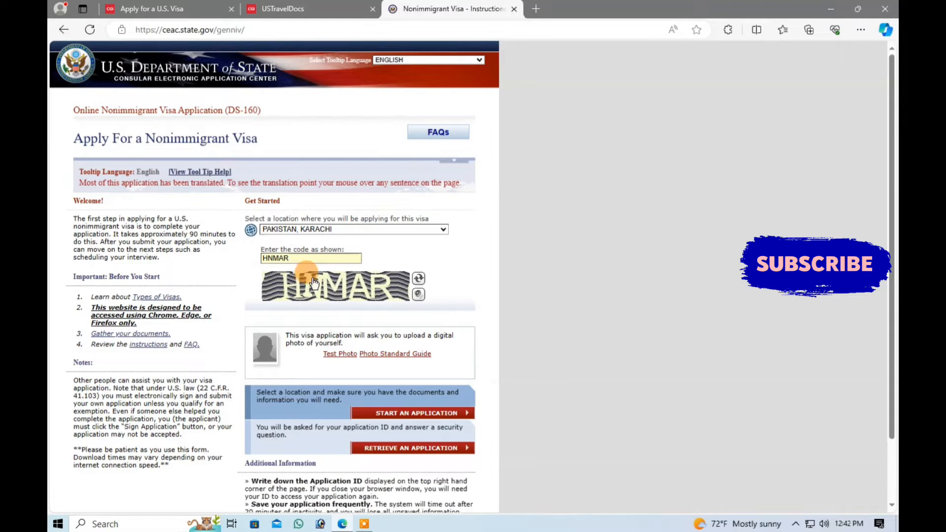
pyautogui.scroll(-3, 405, 368)
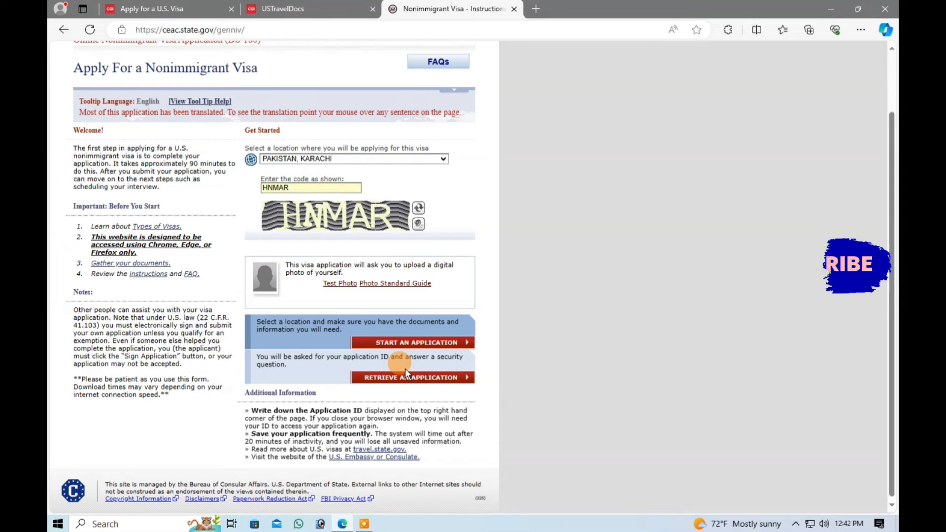
pyautogui.click(423, 345)
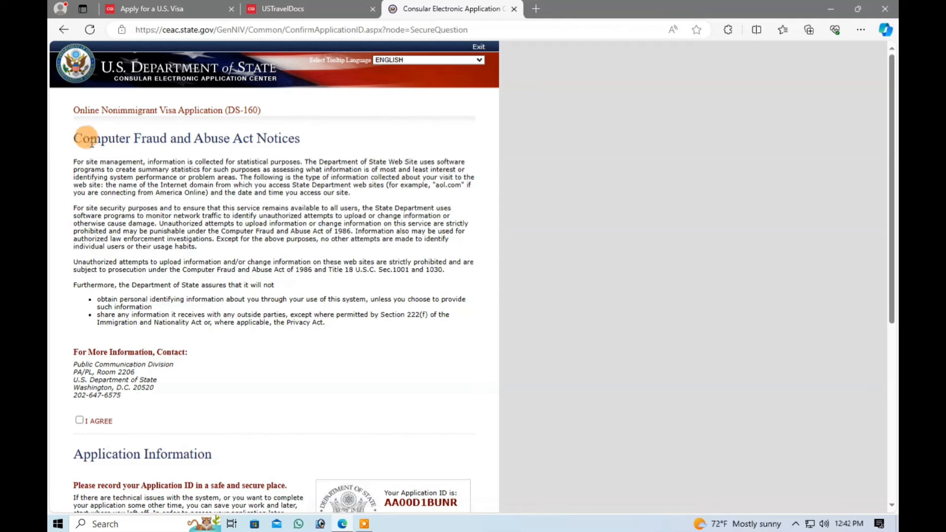
pyautogui.moveTo(91, 143); pyautogui.dragTo(330, 141)
# - Tick I AGREE, choose the father's father given name security question, and fill in its answer
pyautogui.scroll(-3, 305, 216)
pyautogui.scroll(-2, 304, 215)
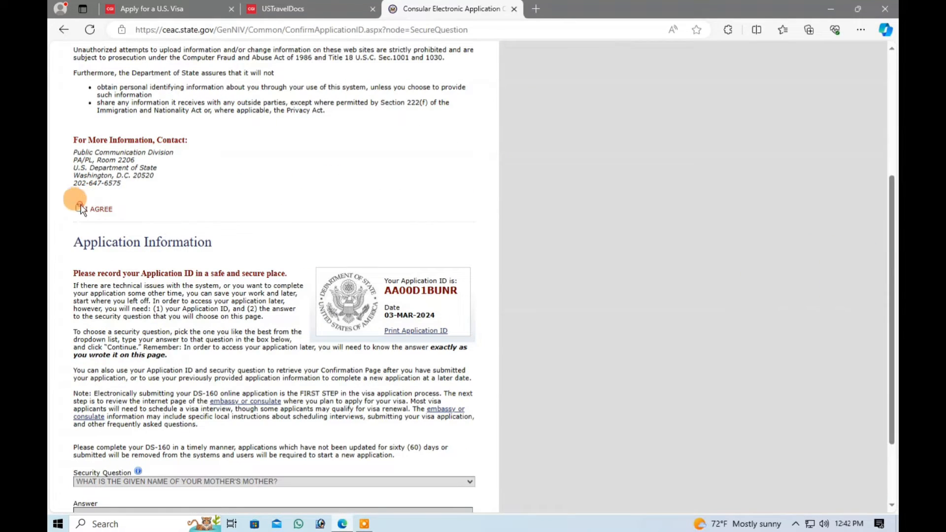
pyautogui.click(79, 208)
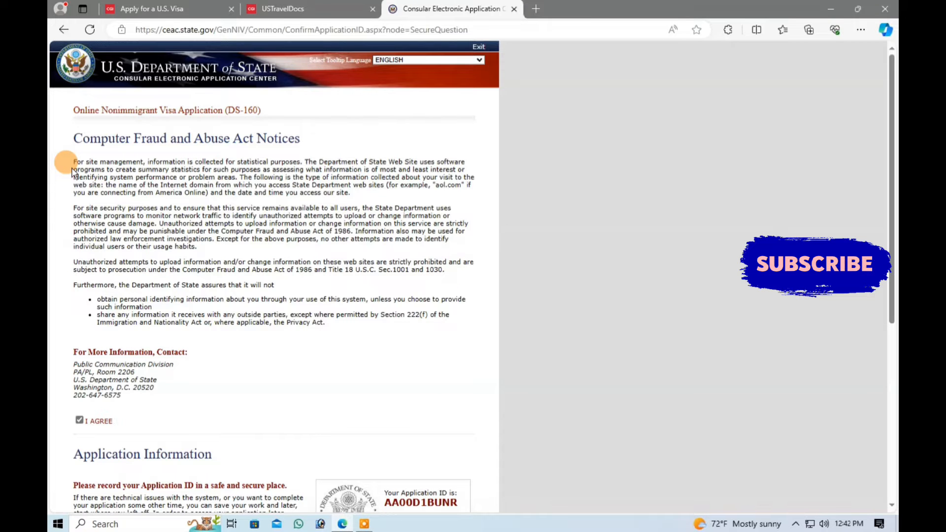
pyautogui.scroll(-6, 273, 254)
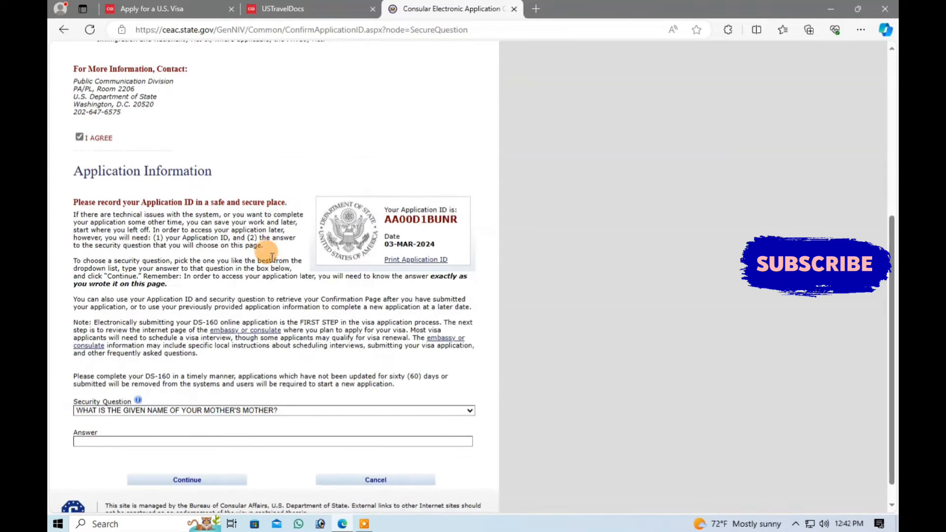
pyautogui.click(217, 408)
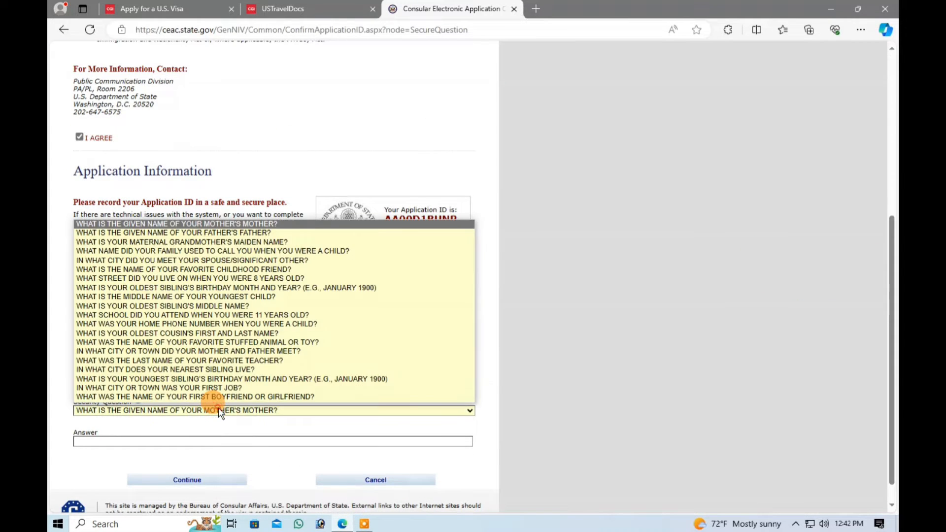
pyautogui.click(254, 232)
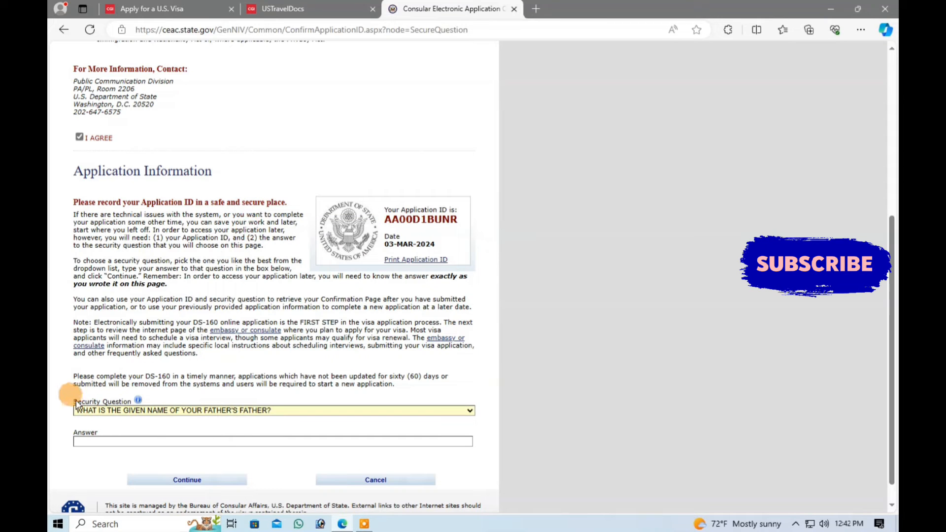
pyautogui.click(114, 440)
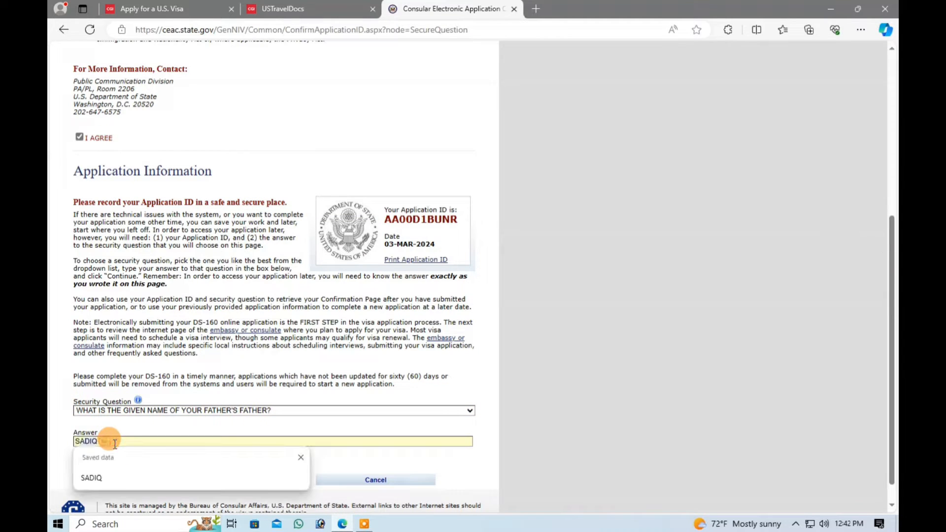
pyautogui.click(106, 471)
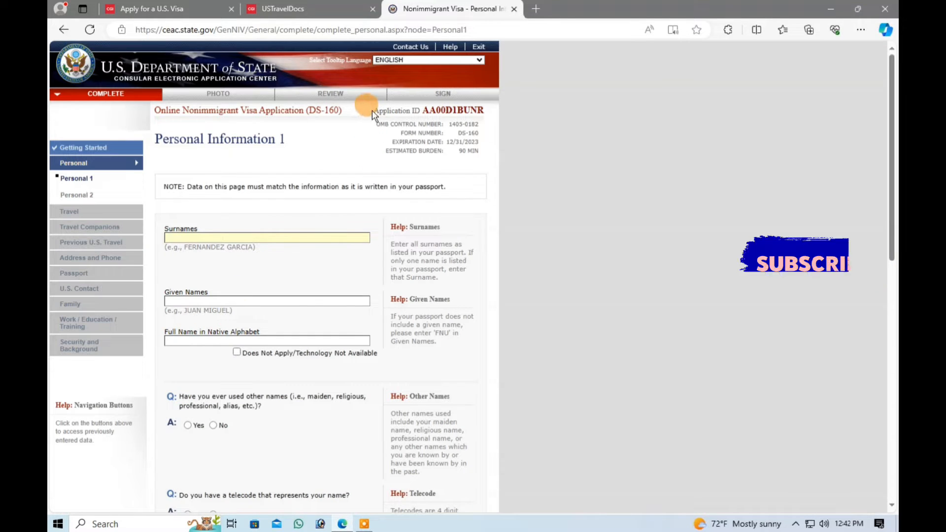
# - Paste the copied Application ID line into a new Notepad note, then minimize Notepad
pyautogui.moveTo(374, 112)
pyautogui.mouseDown()
pyautogui.moveTo(481, 111)
pyautogui.moveTo(373, 112)
pyautogui.mouseUp()
pyautogui.click(489, 112)
pyautogui.click(423, 112)
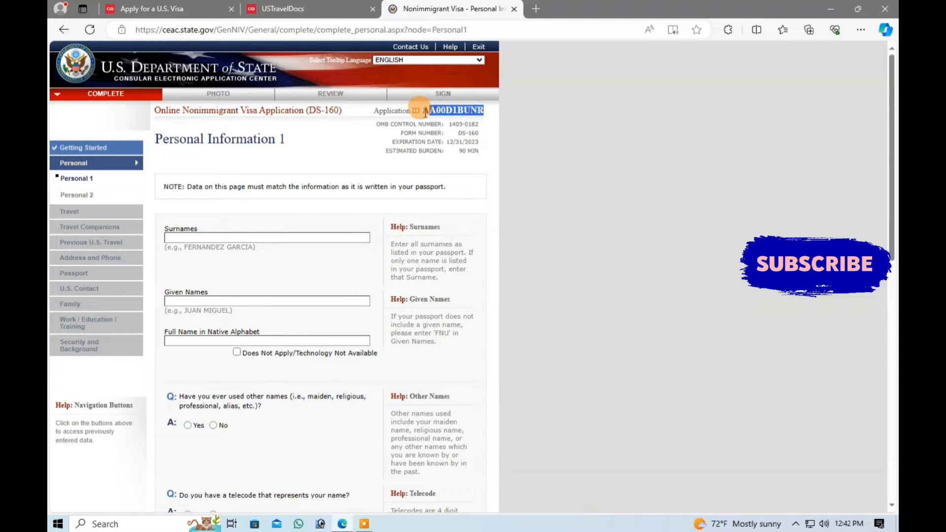
pyautogui.moveTo(426, 112); pyautogui.dragTo(375, 111)
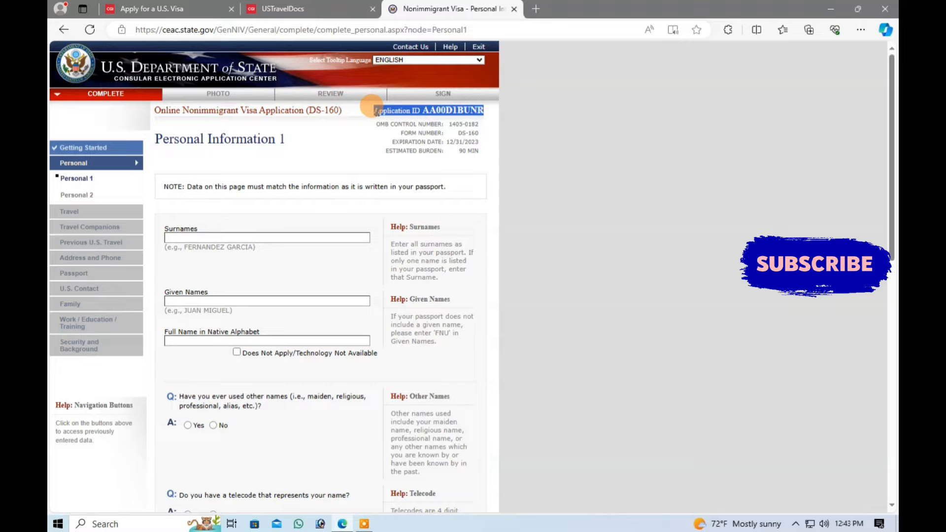
pyautogui.press('super')
pyautogui.write('NOTE')
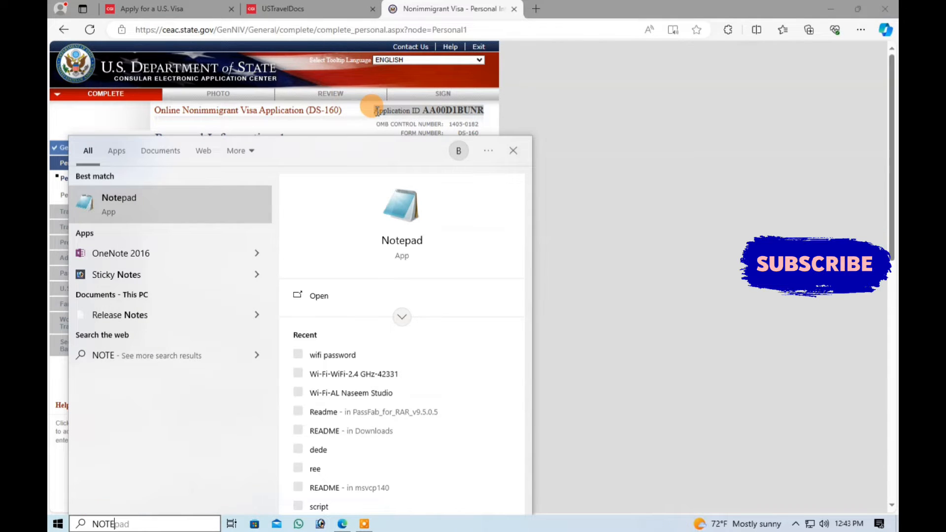
pyautogui.press('Return')
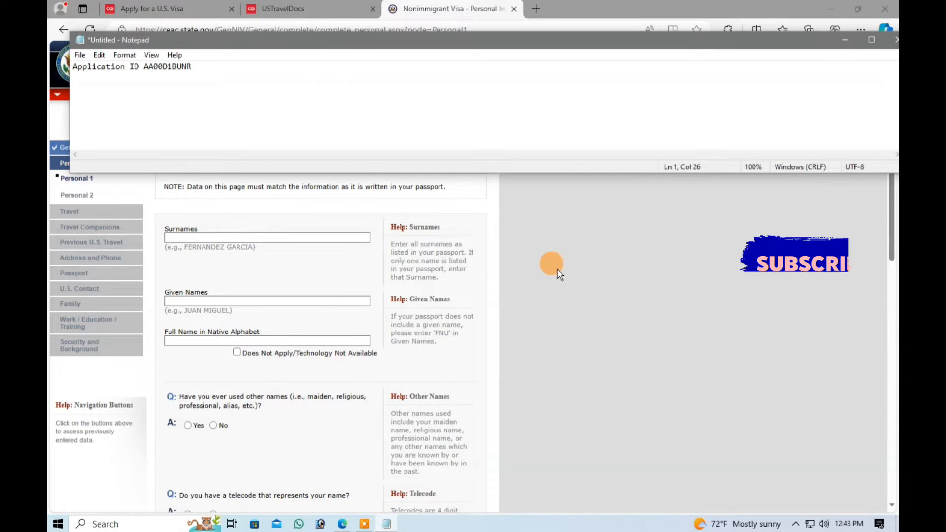
pyautogui.moveTo(161, 81); pyautogui.dragTo(79, 74)
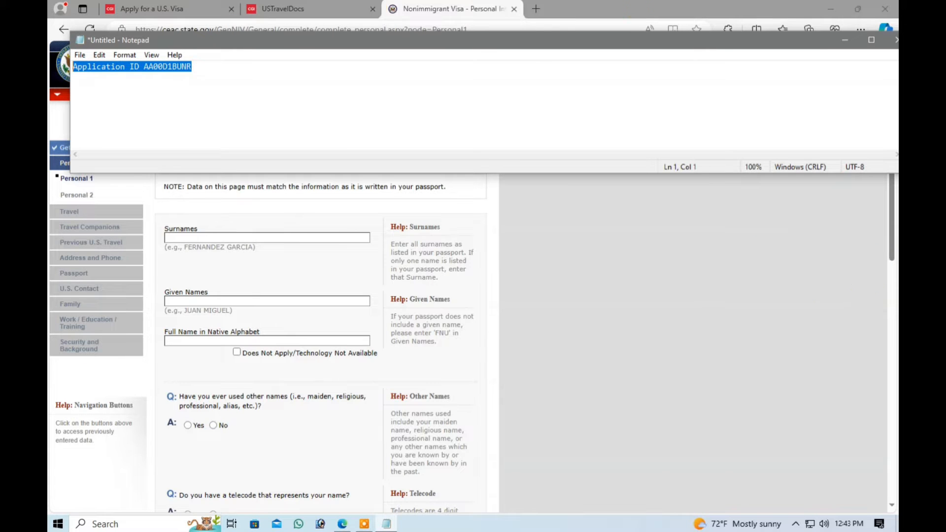
pyautogui.click(845, 41)
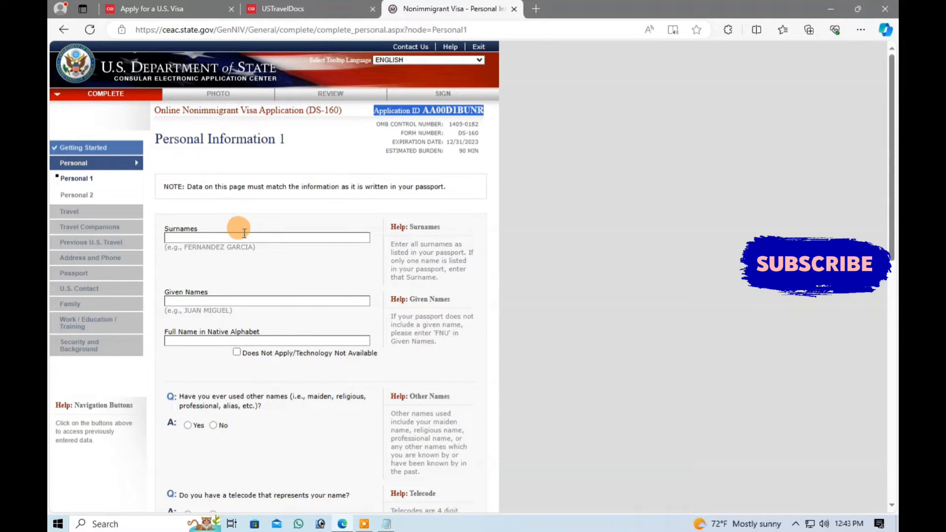
# - Enter the applicant's surname and given names
pyautogui.click(244, 233)
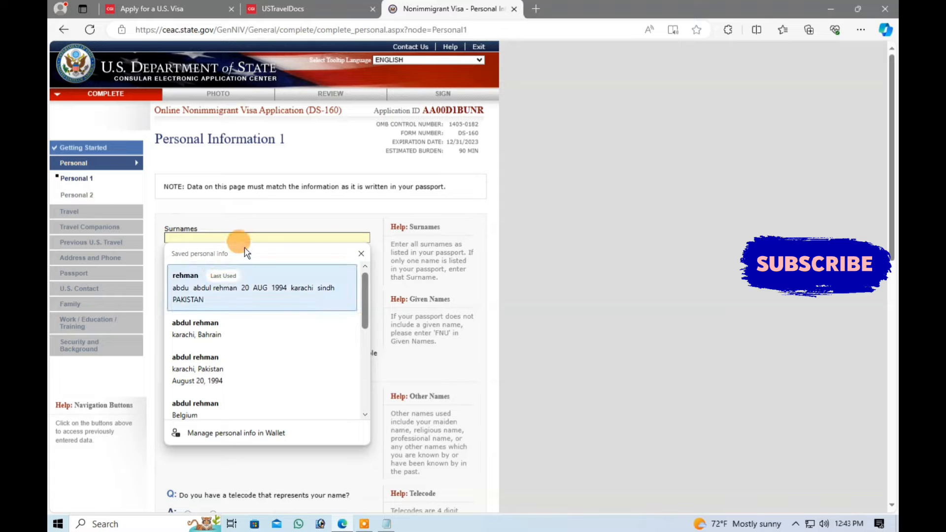
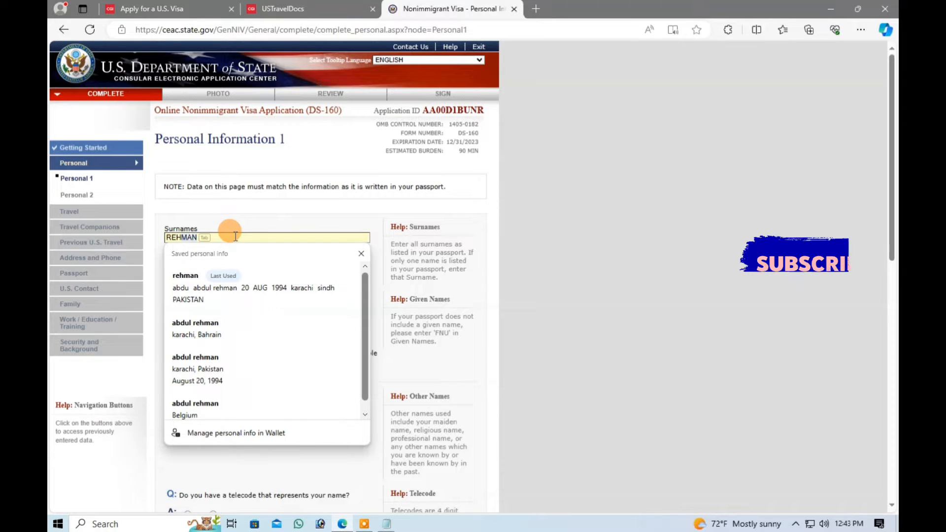
pyautogui.press('Tab')
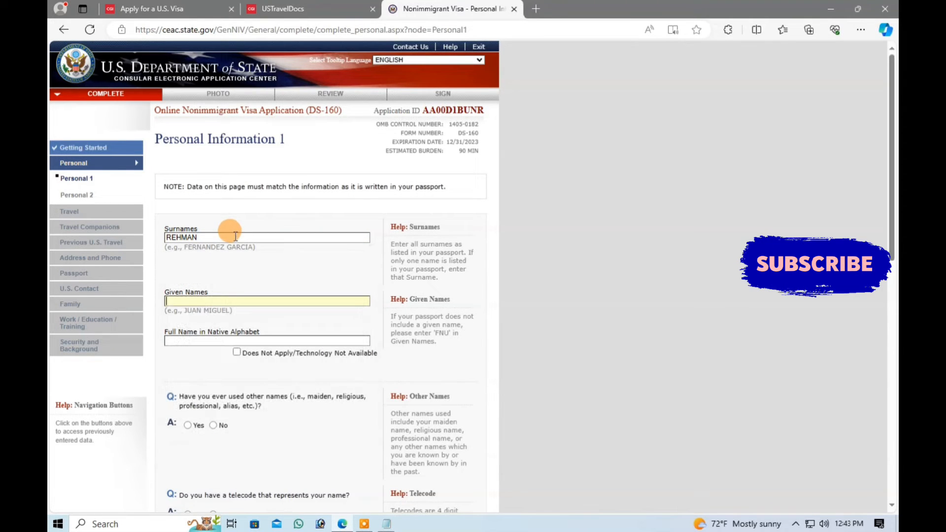
pyautogui.click(231, 301)
pyautogui.moveTo(230, 291); pyautogui.dragTo(150, 289)
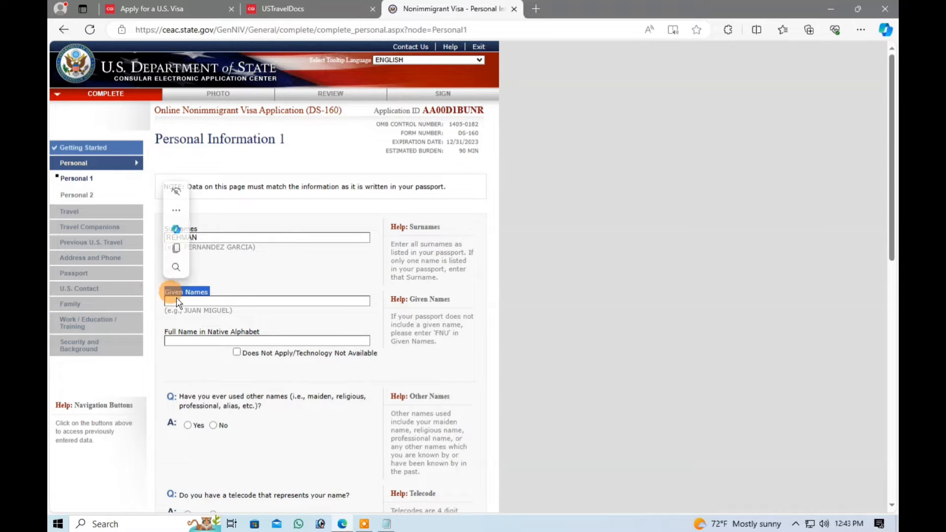
pyautogui.click(177, 302)
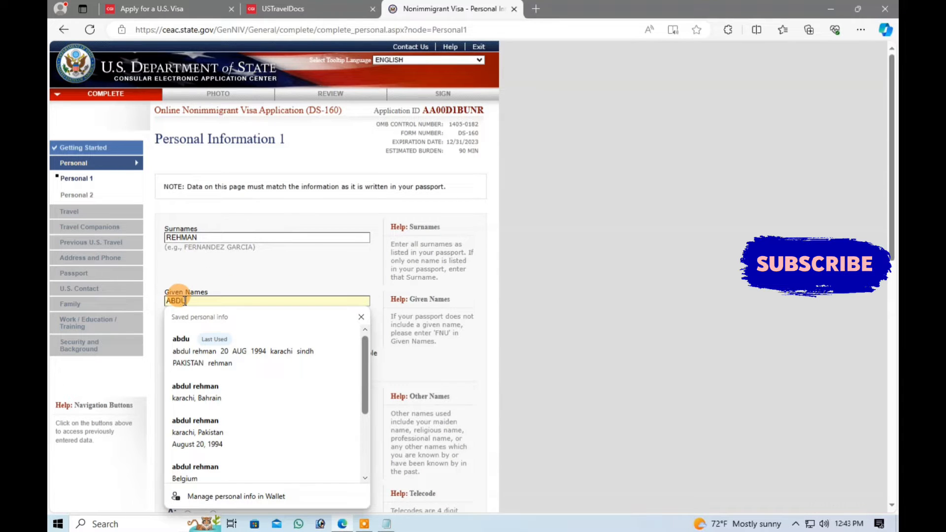
# - Enter the applicant's full name in the Full Name in Native Alphabet field
pyautogui.click(214, 285)
pyautogui.click(203, 341)
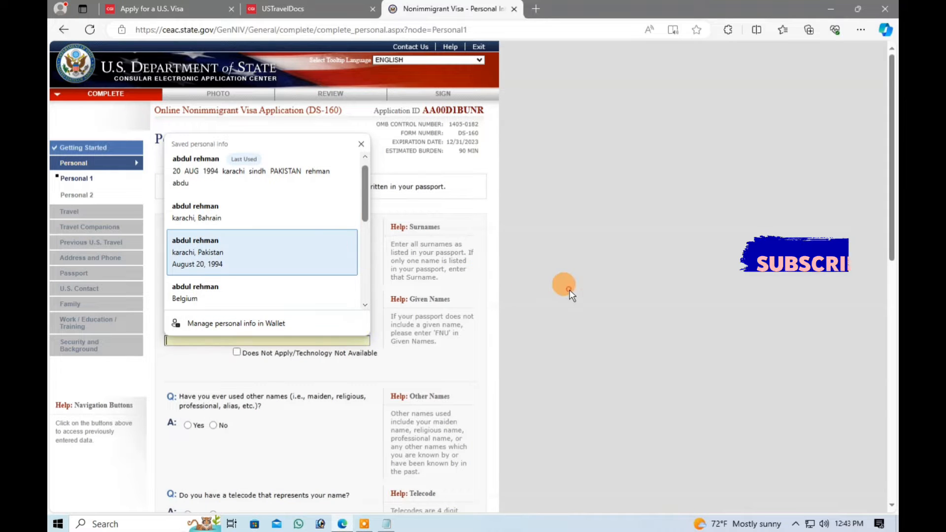
pyautogui.click(569, 291)
pyautogui.click(284, 340)
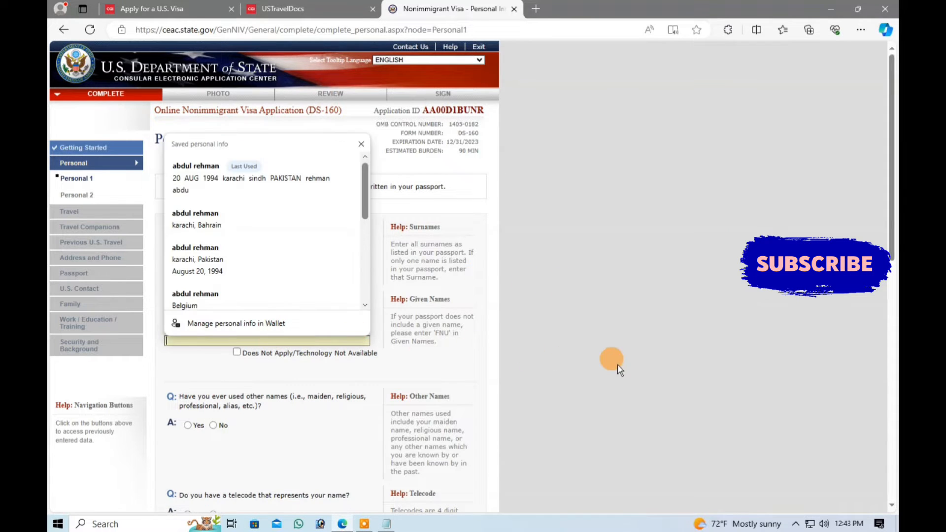
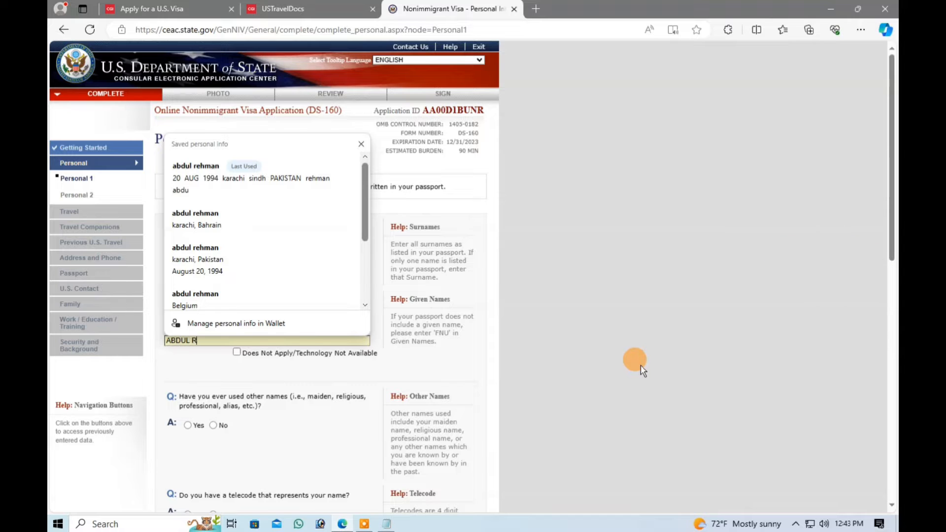
pyautogui.click(690, 365)
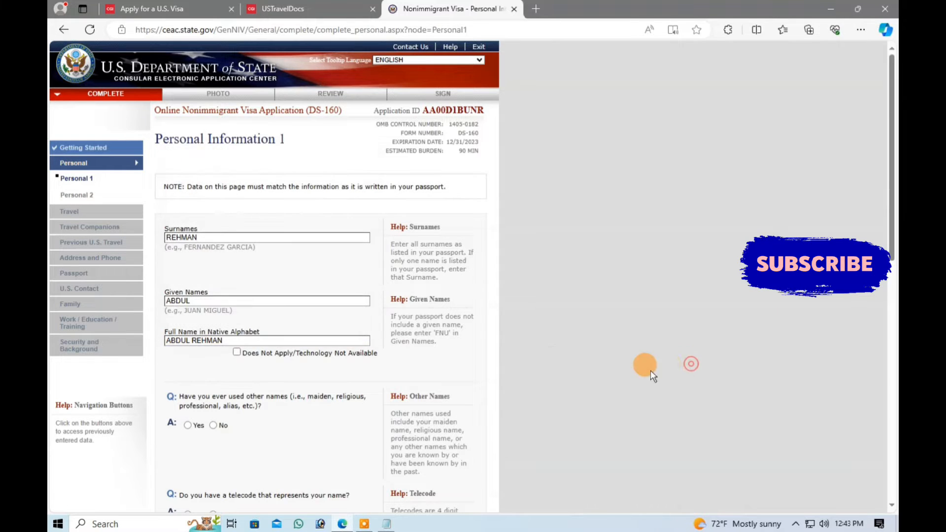
# - Answer No to the other-names and telecode questions
pyautogui.scroll(-3, 560, 369)
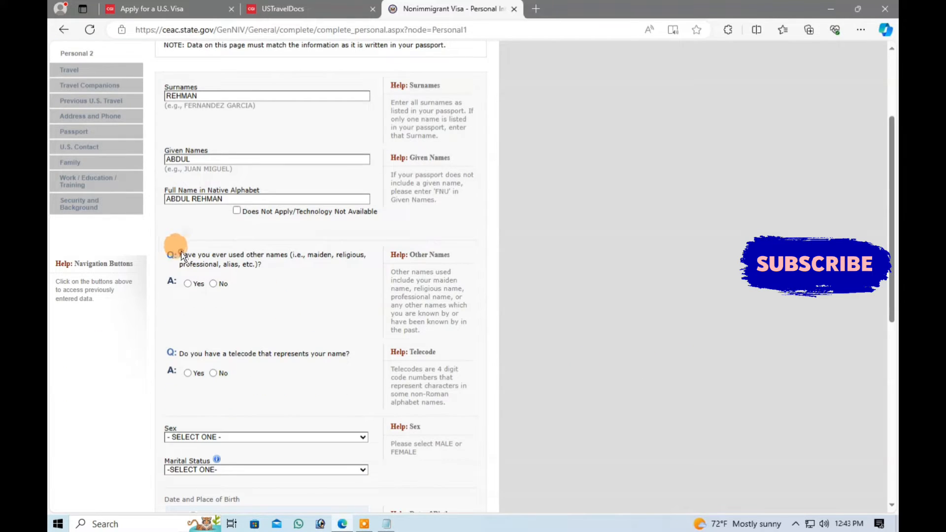
pyautogui.moveTo(181, 252); pyautogui.dragTo(326, 262)
pyautogui.click(283, 284)
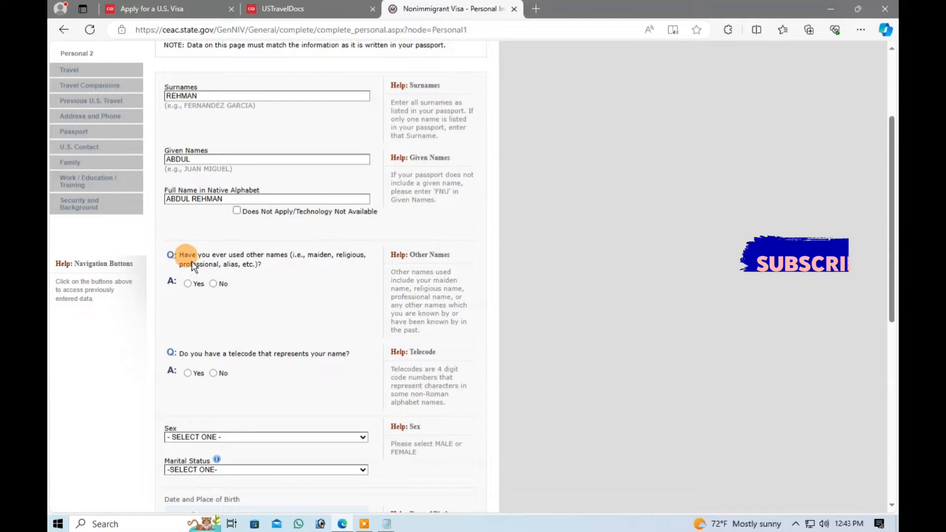
pyautogui.scroll(-3, 185, 362)
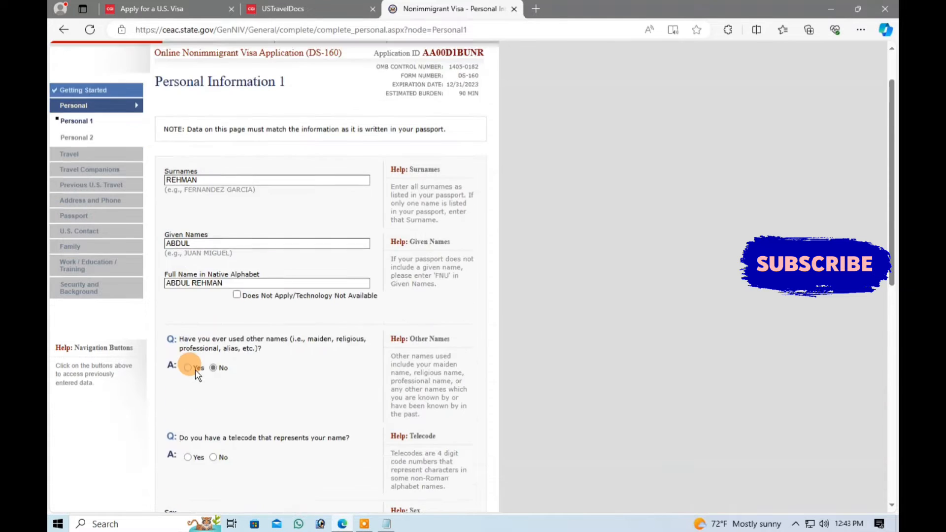
pyautogui.moveTo(179, 352); pyautogui.dragTo(347, 355)
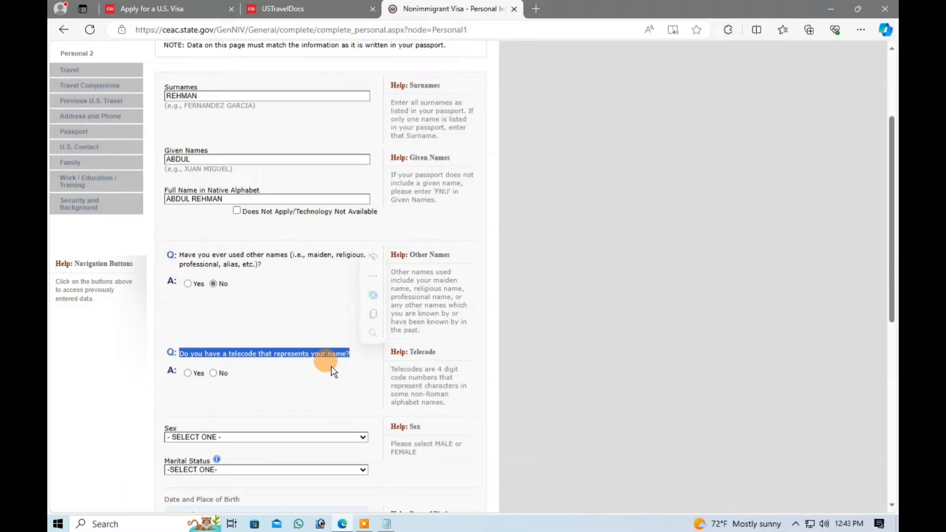
pyautogui.click(319, 389)
pyautogui.click(213, 373)
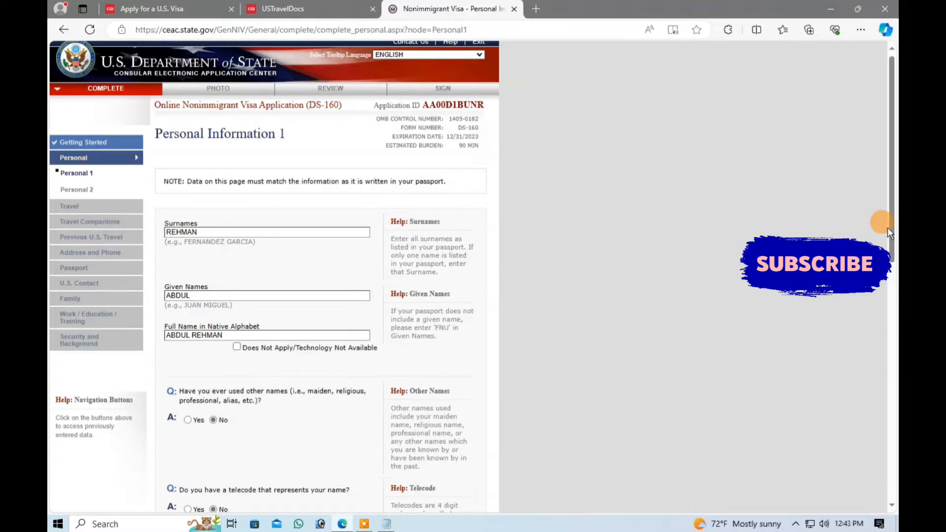
pyautogui.moveTo(893, 227); pyautogui.dragTo(886, 393)
pyautogui.moveTo(383, 194); pyautogui.dragTo(457, 222)
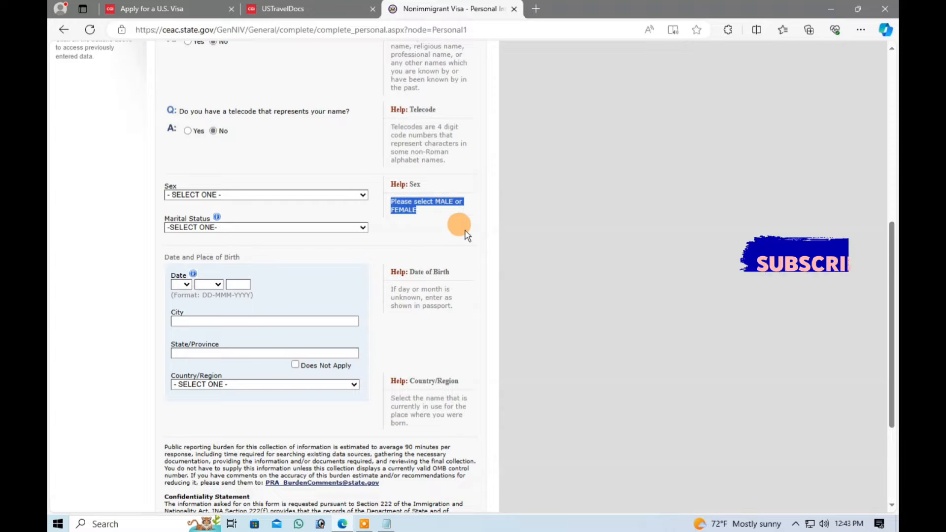
pyautogui.moveTo(387, 268); pyautogui.dragTo(464, 302)
pyautogui.click(297, 277)
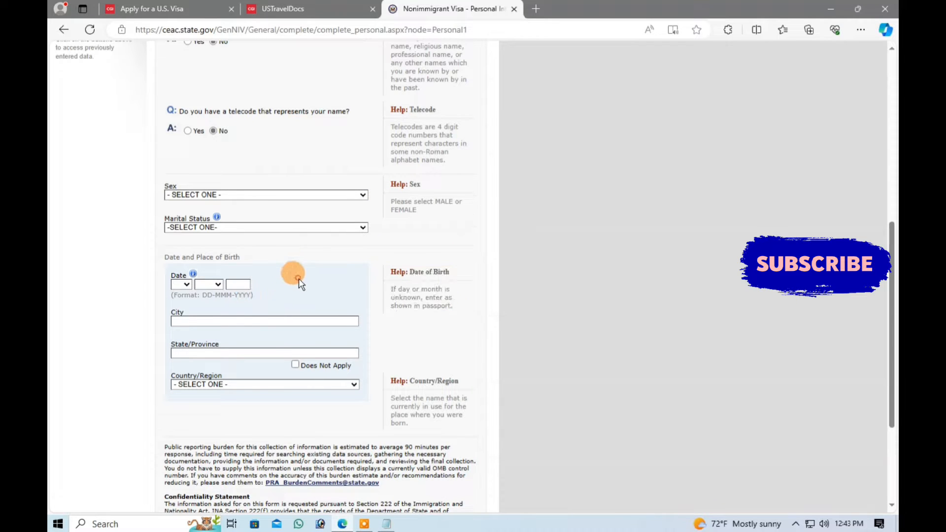
pyautogui.click(244, 194)
pyautogui.click(196, 213)
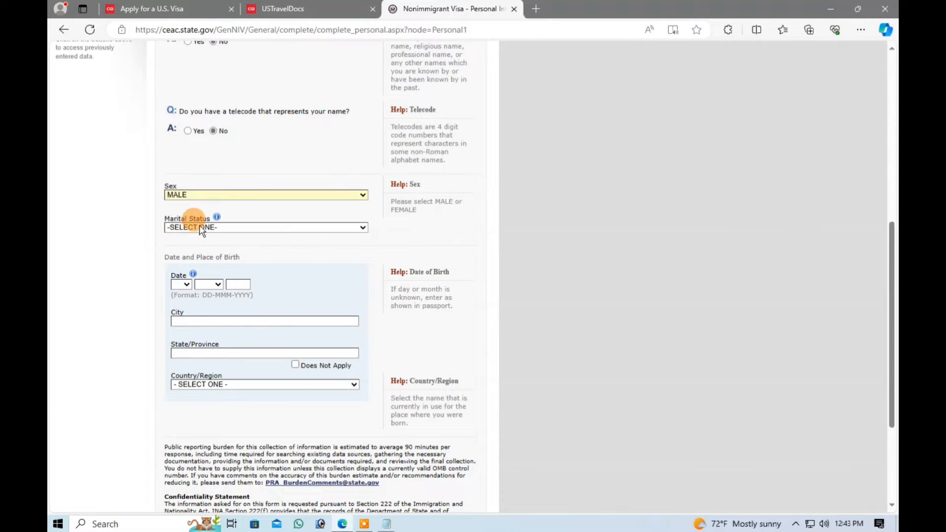
pyautogui.click(201, 228)
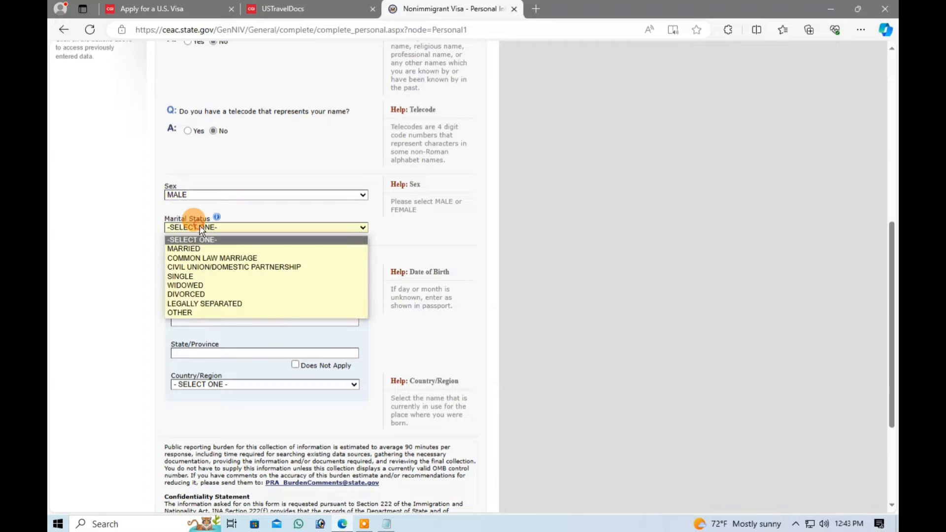
pyautogui.click(190, 275)
pyautogui.click(183, 286)
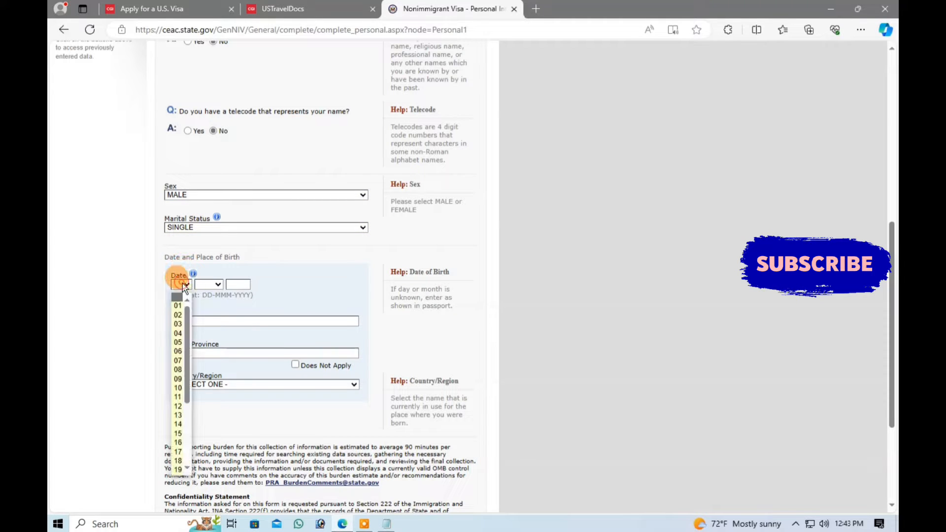
pyautogui.moveTo(186, 312); pyautogui.dragTo(186, 377)
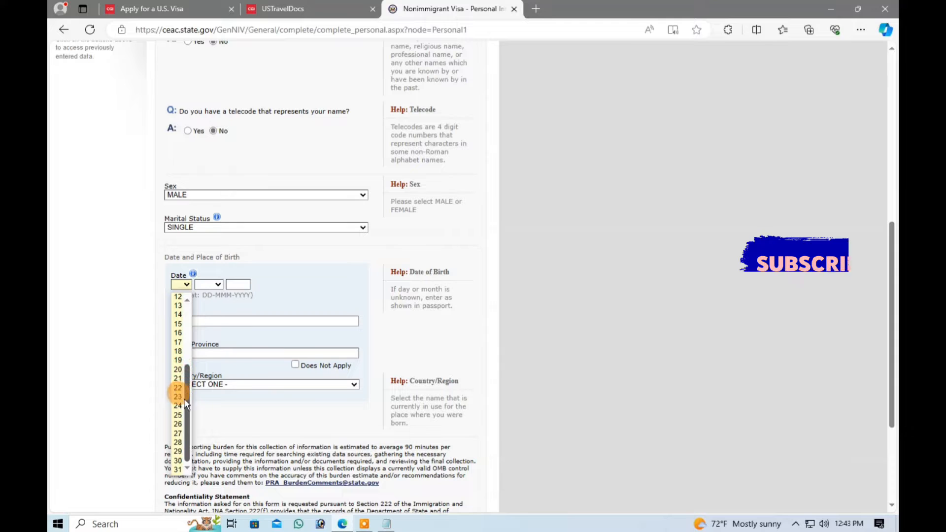
pyautogui.click(177, 469)
pyautogui.click(214, 286)
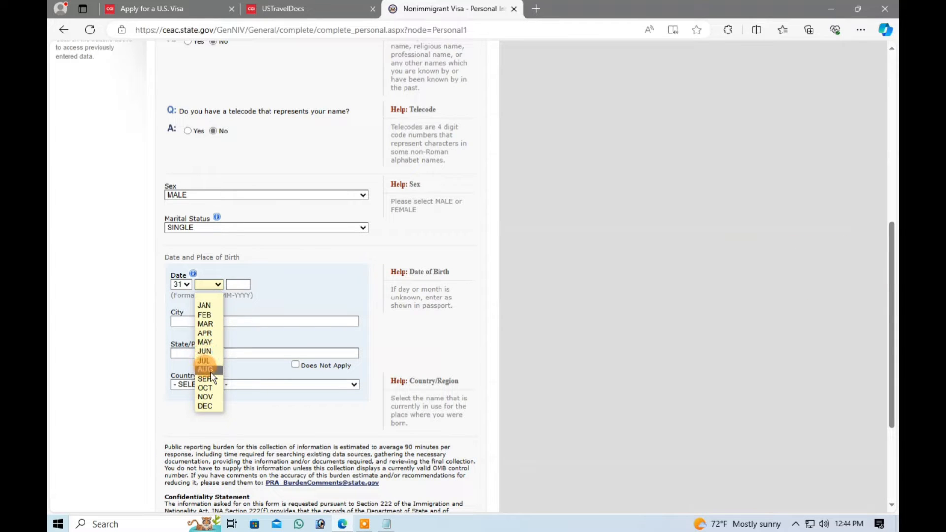
pyautogui.click(205, 370)
pyautogui.click(239, 285)
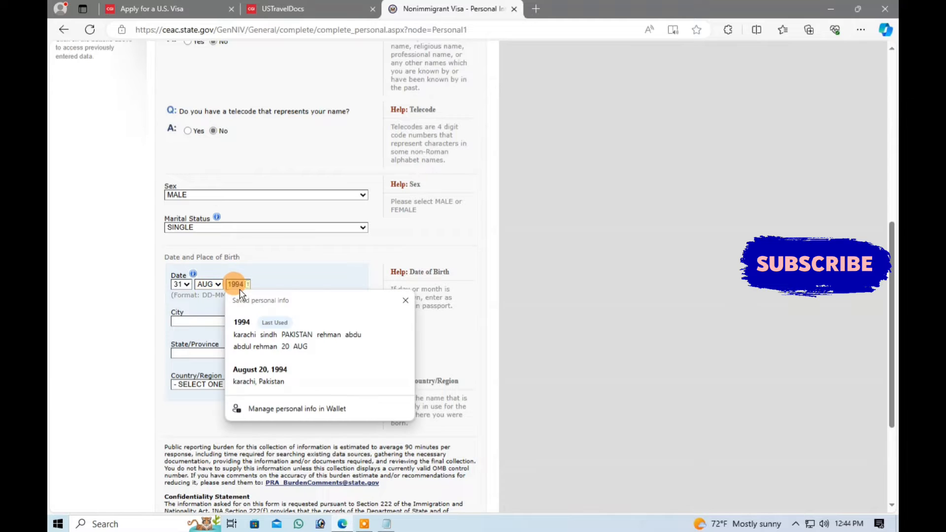
# - Enter KARACHI as city of birth and SINDH as state/province
pyautogui.scroll(-2, 298, 254)
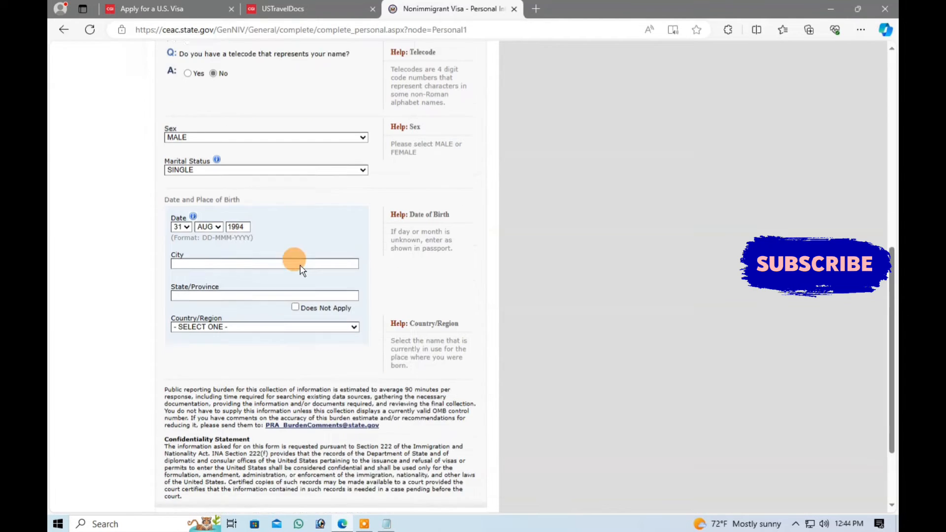
pyautogui.click(272, 249)
pyautogui.write('KARACHI')
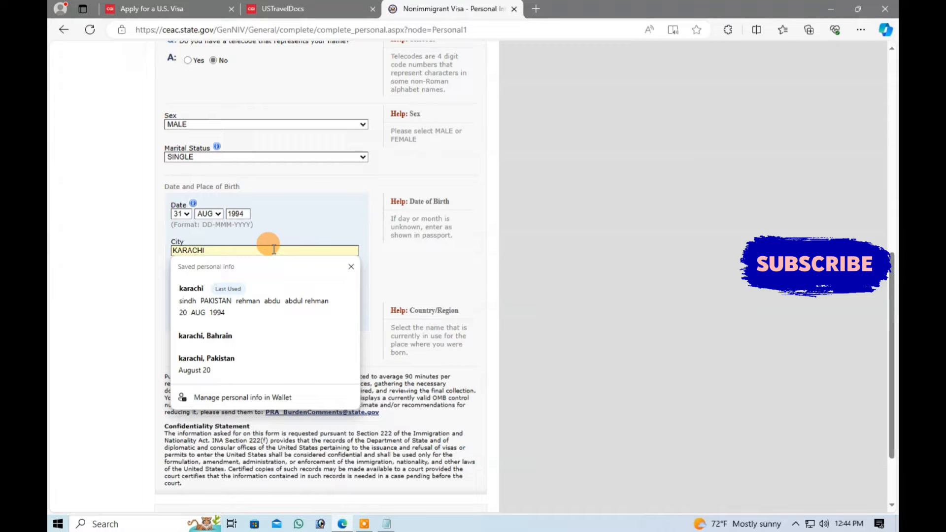
pyautogui.click(282, 229)
pyautogui.click(265, 281)
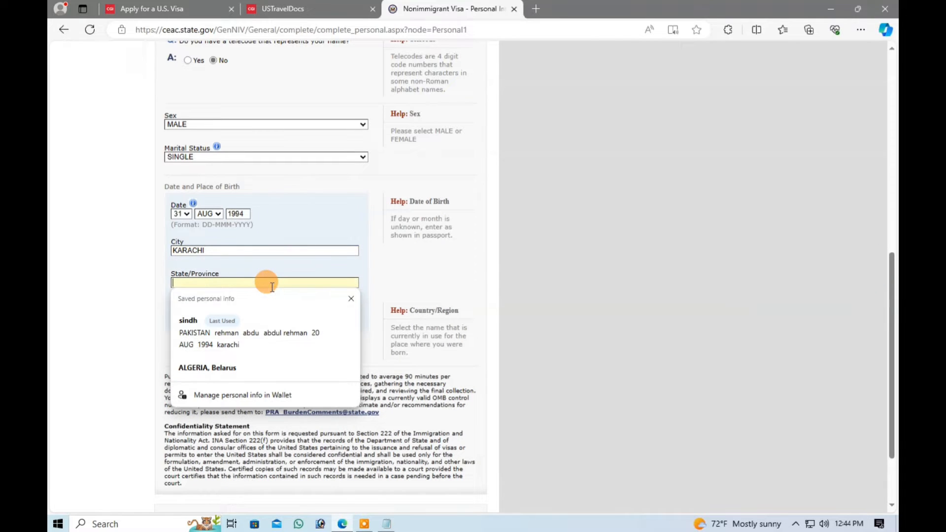
pyautogui.write('SINDH')
pyautogui.press('Tab')
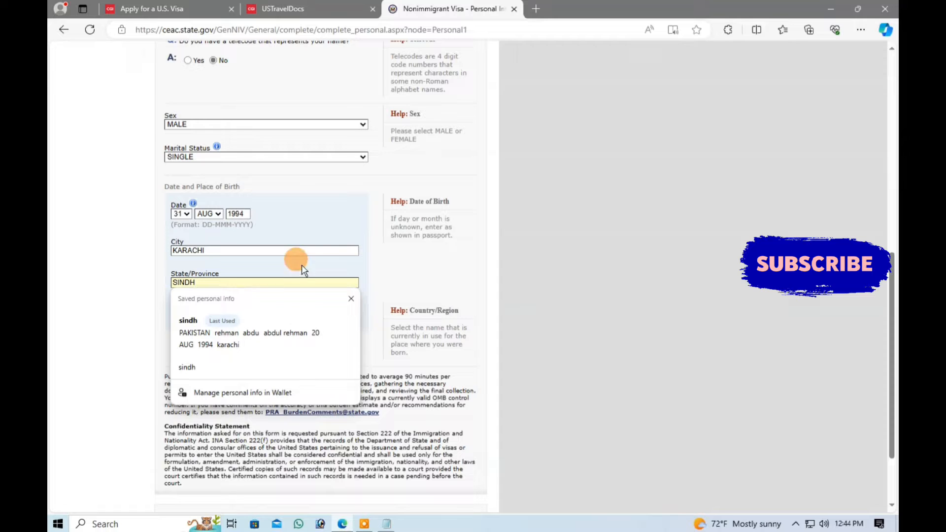
pyautogui.click(354, 235)
# - Choose PAKISTAN as country of birth and save the page
pyautogui.scroll(-1, 305, 241)
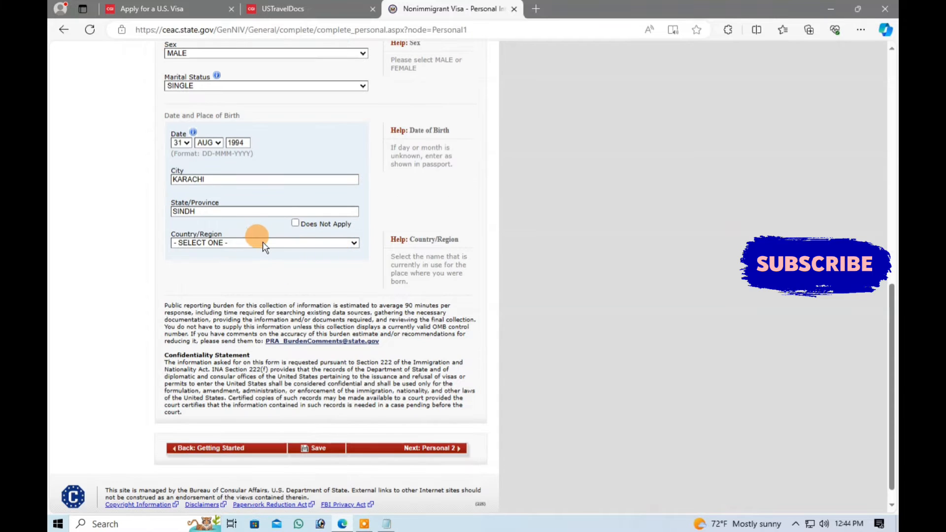
pyautogui.click(262, 243)
pyautogui.press('p')
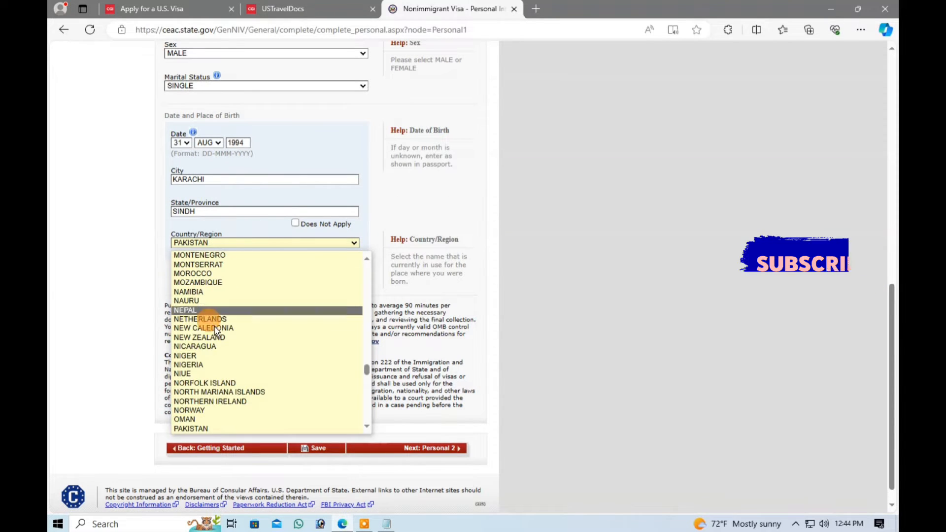
pyautogui.click(206, 425)
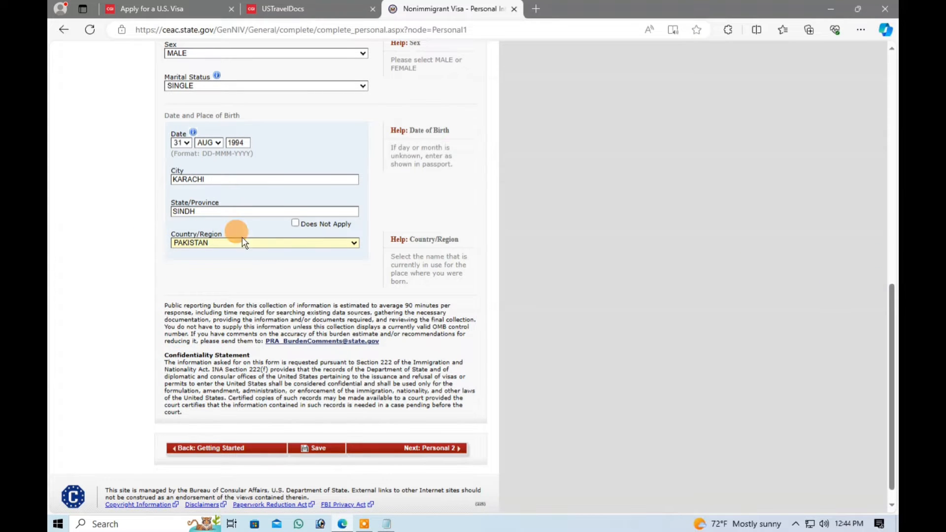
pyautogui.click(320, 449)
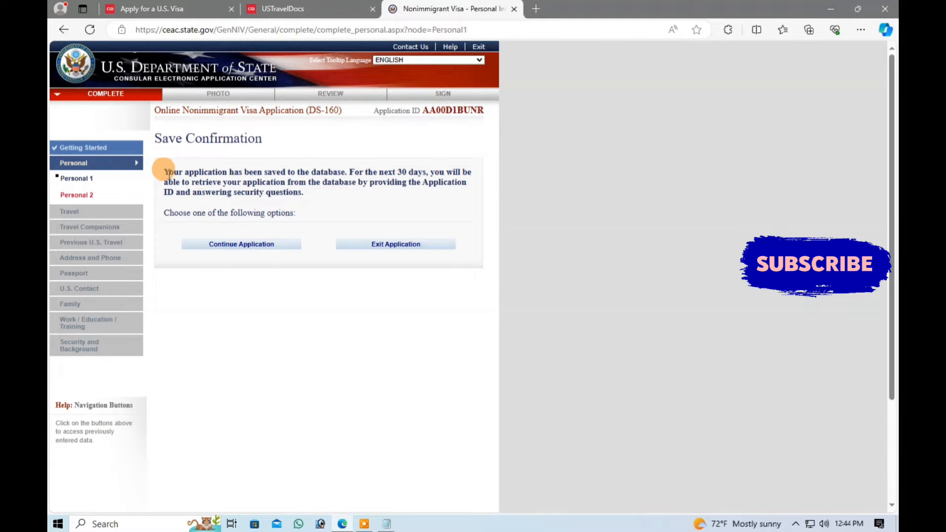
# - Acknowledge the save confirmation and continue the application to the Personal Information 2 page
pyautogui.moveTo(169, 174); pyautogui.dragTo(440, 199)
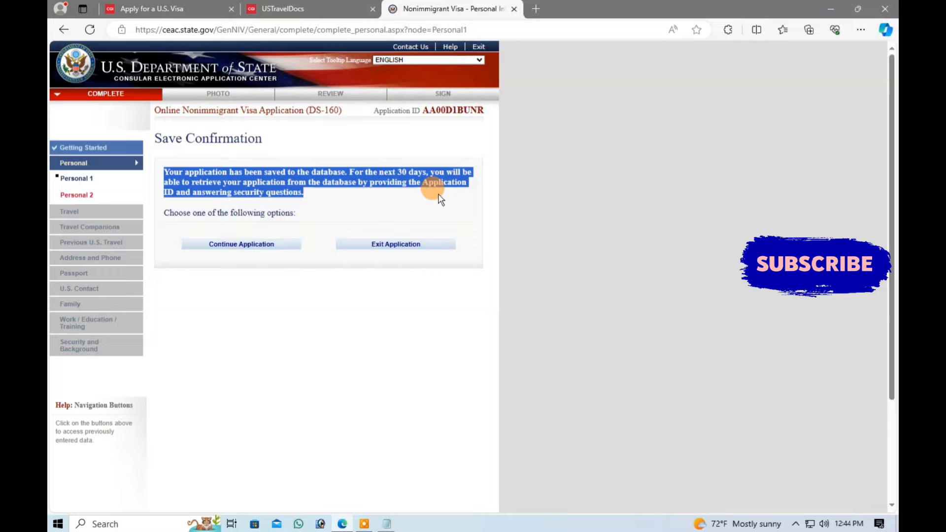
pyautogui.click(238, 249)
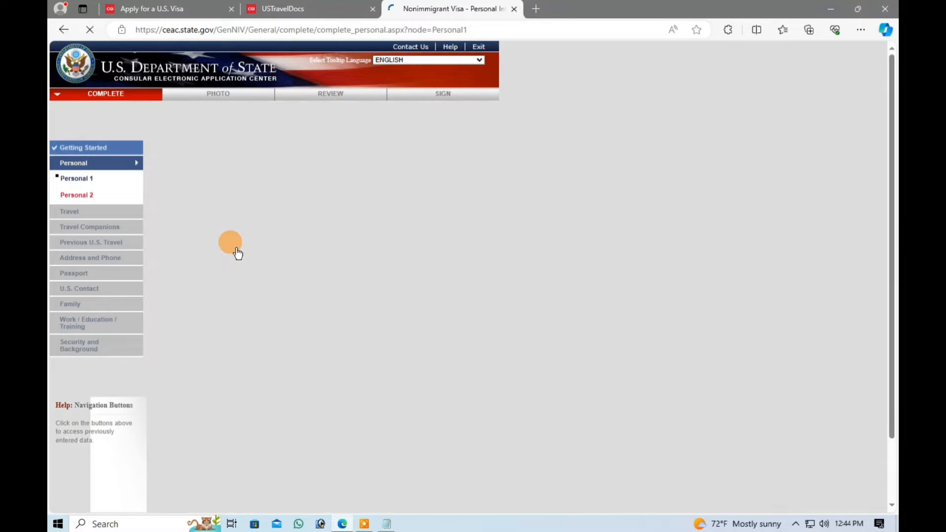
pyautogui.scroll(-5, 331, 300)
pyautogui.scroll(-5, 335, 308)
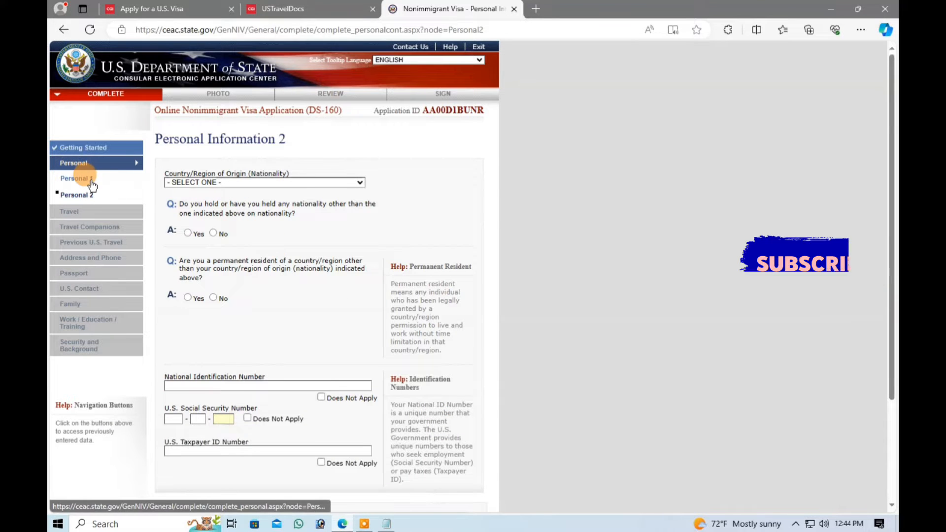
# - Set nationality to PAKISTAN and answer No to other nationality and permanent residency
pyautogui.click(237, 183)
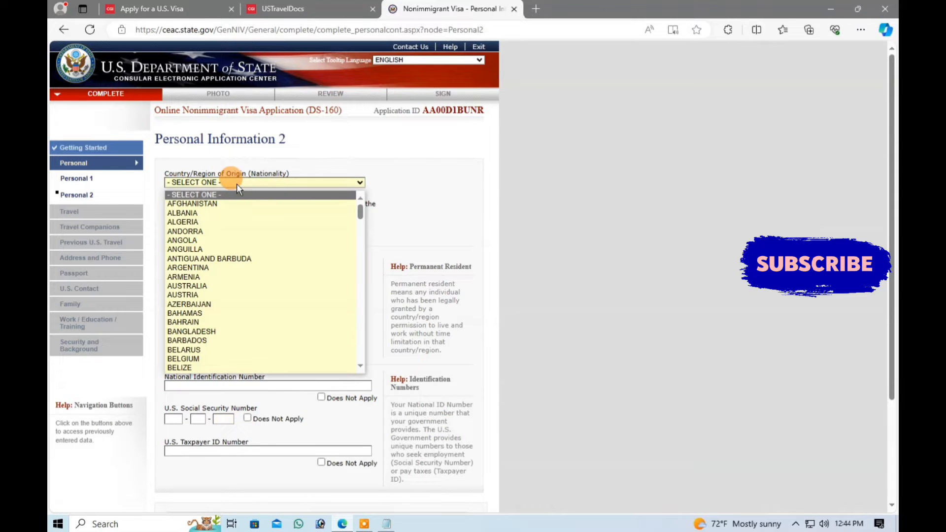
pyautogui.write('pak')
pyautogui.press('Return')
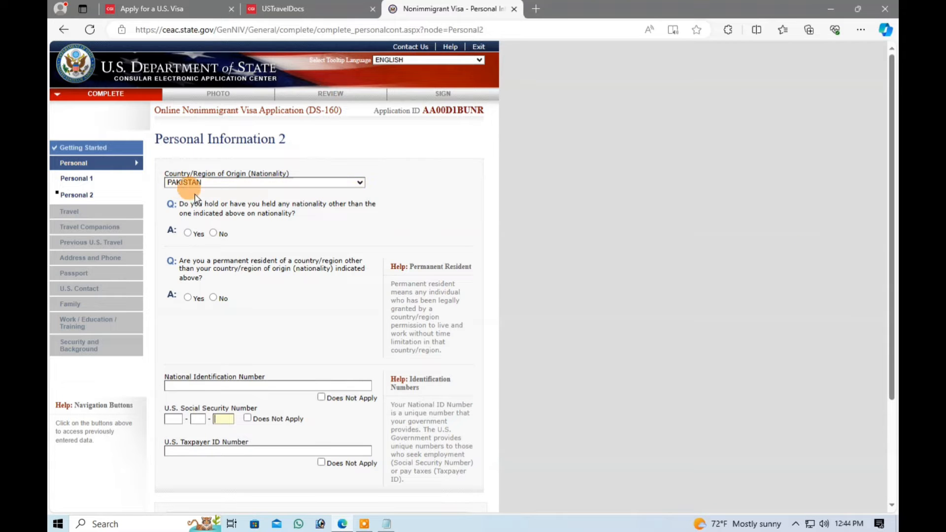
pyautogui.moveTo(377, 205); pyautogui.dragTo(297, 226)
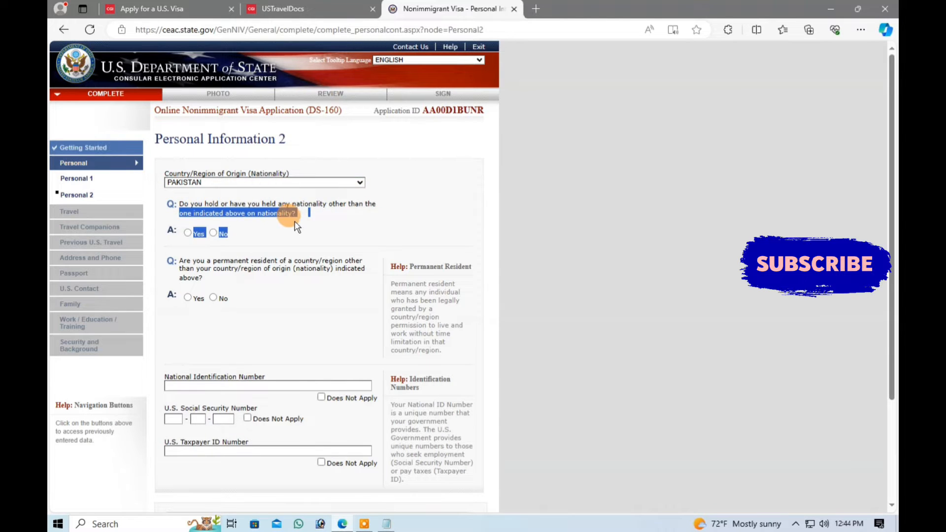
pyautogui.click(213, 232)
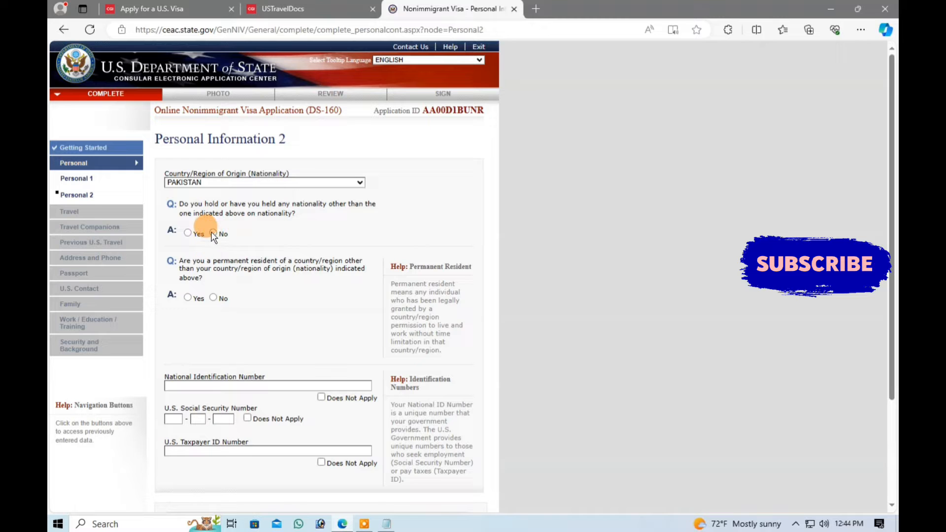
pyautogui.moveTo(181, 263); pyautogui.dragTo(297, 307)
pyautogui.click(214, 297)
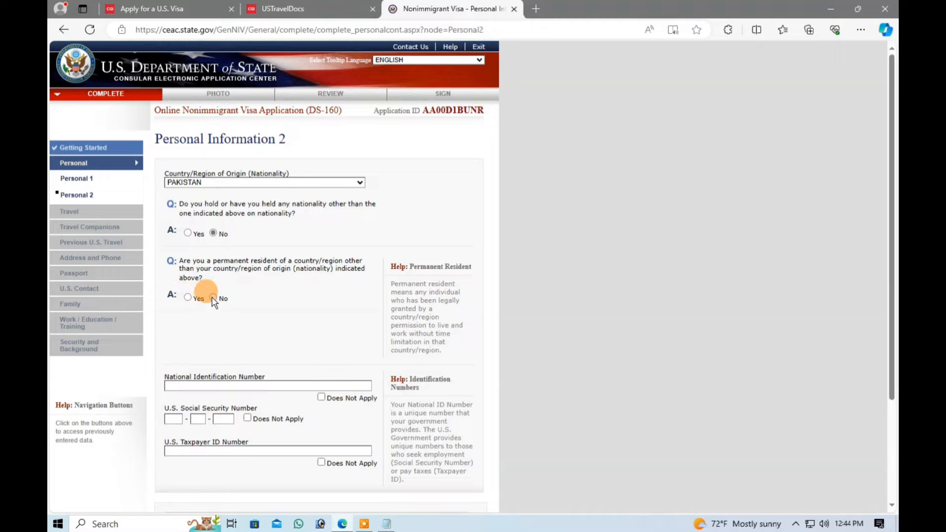
pyautogui.click(221, 298)
# - Enter the national ID number and mark U.S. SSN and Taxpayer ID as Does Not Apply
pyautogui.scroll(-1, 227, 311)
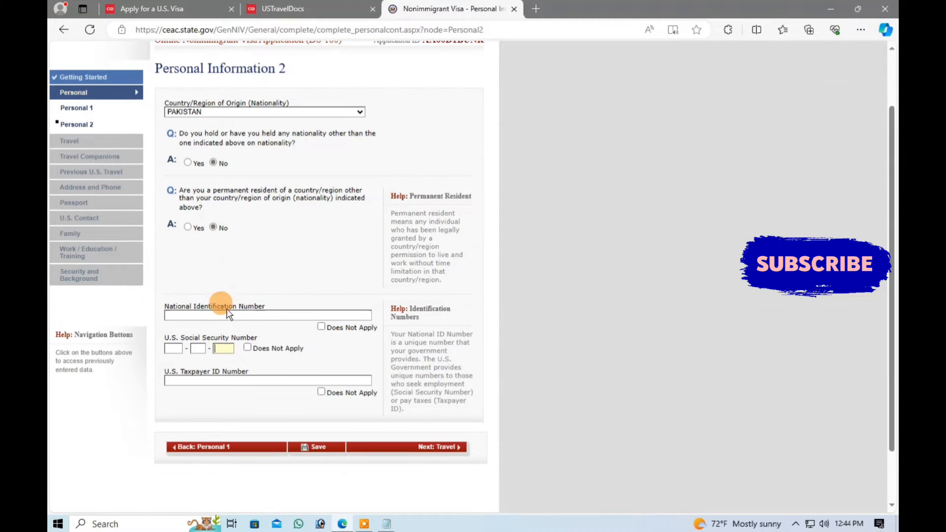
pyautogui.click(244, 314)
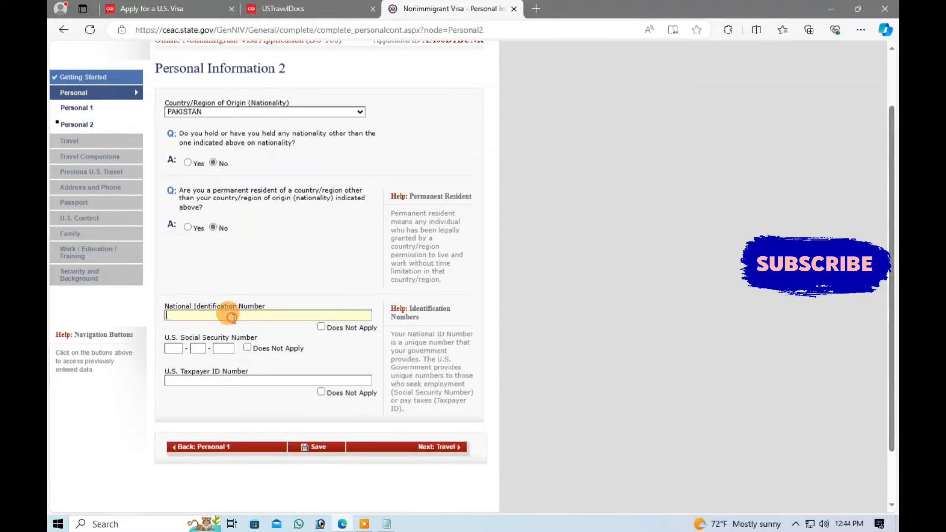
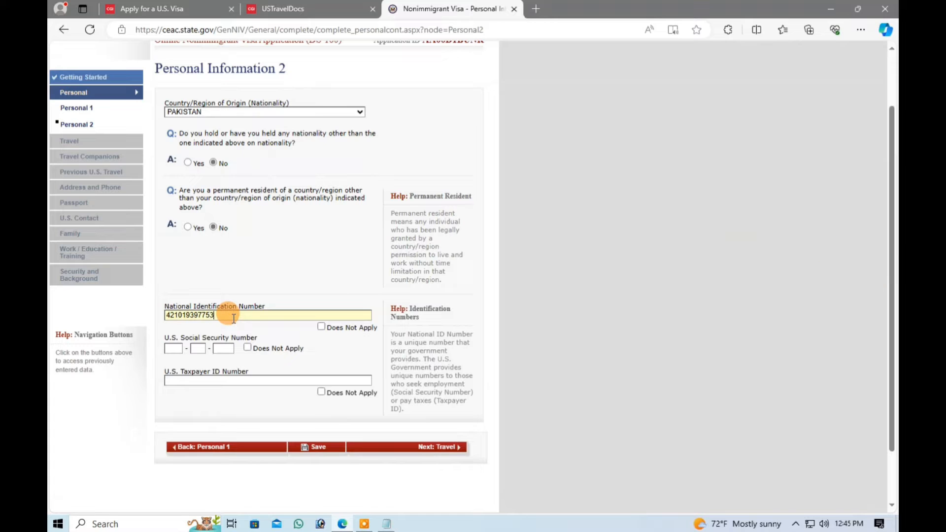
pyautogui.scroll(-2, 234, 317)
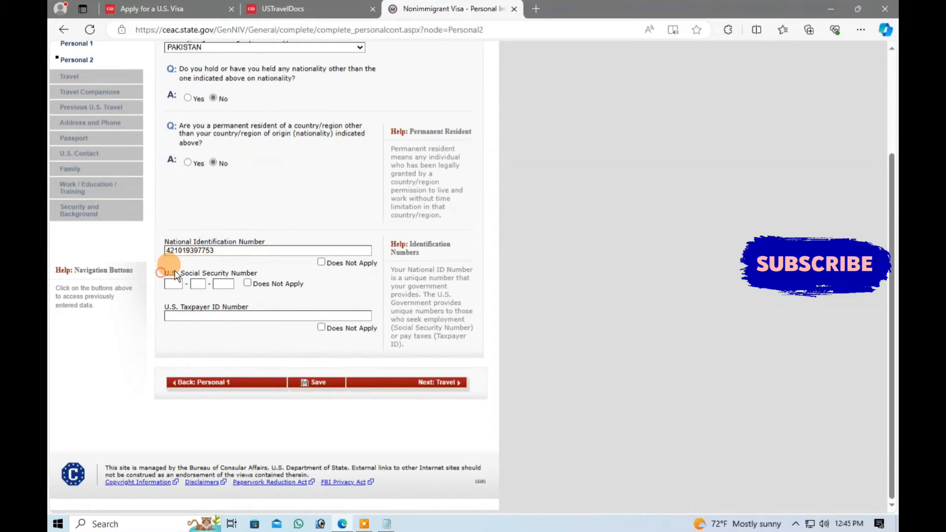
pyautogui.moveTo(176, 276); pyautogui.dragTo(259, 273)
pyautogui.click(246, 282)
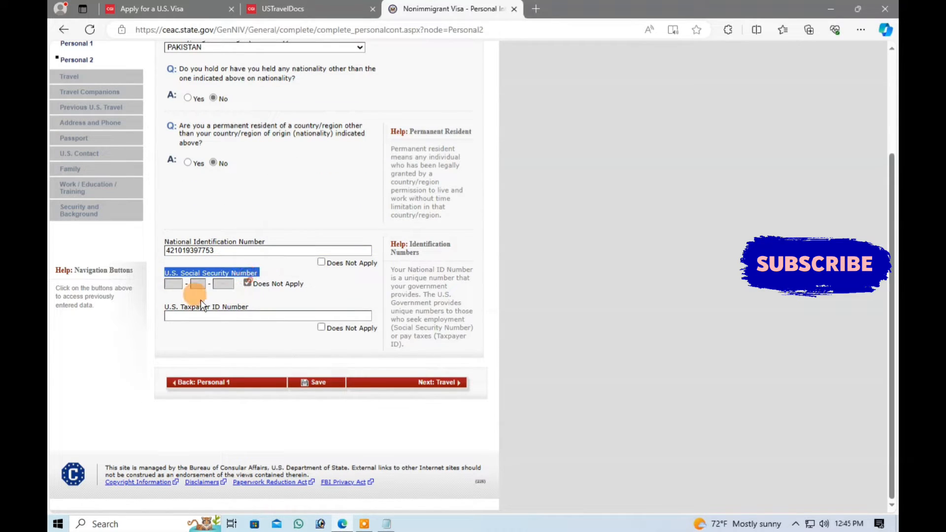
pyautogui.moveTo(166, 305); pyautogui.dragTo(262, 306)
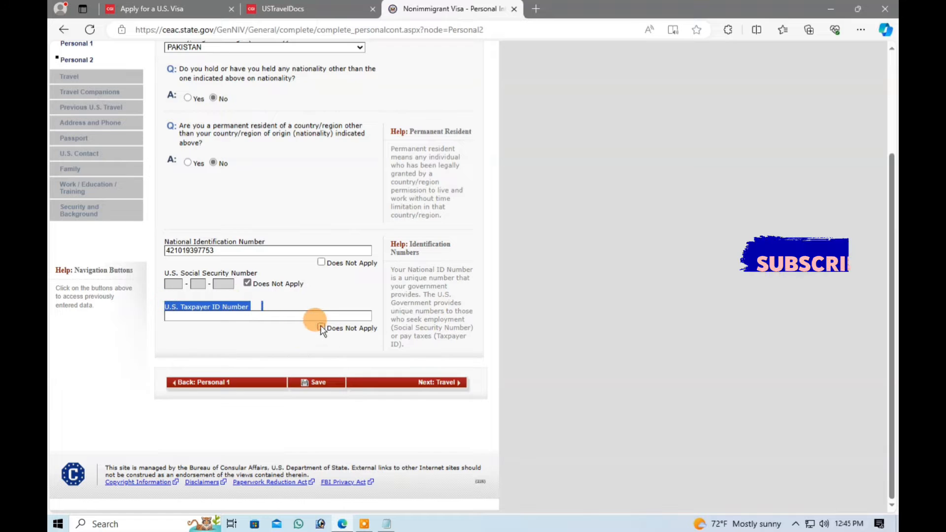
pyautogui.click(321, 327)
pyautogui.scroll(3, 279, 349)
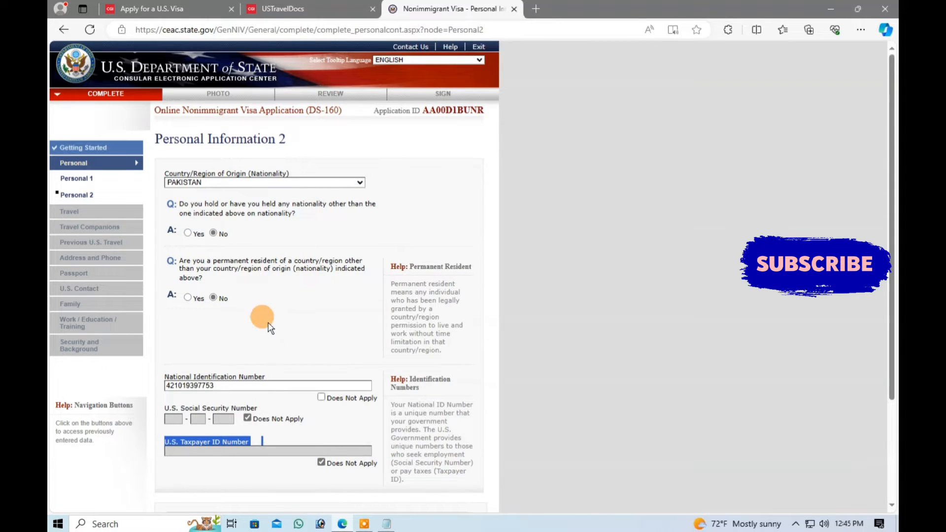
pyautogui.scroll(-3, 263, 344)
# - Save Personal Information 2, choose Continue Application, and advance to the Travel Information page
pyautogui.click(321, 383)
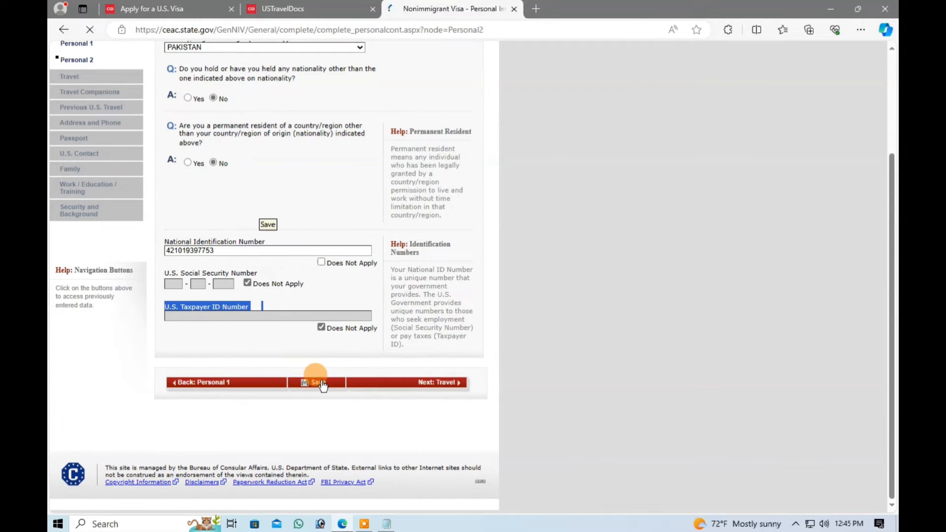
pyautogui.click(244, 245)
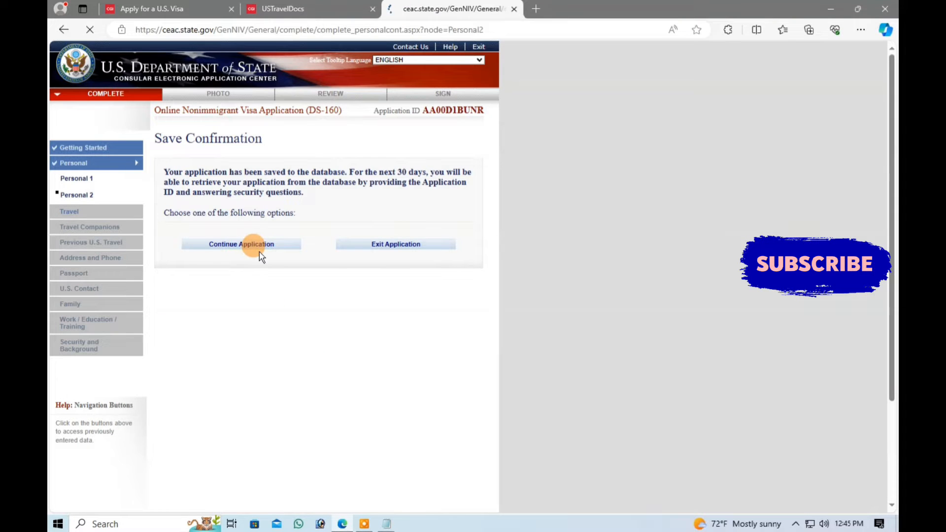
pyautogui.scroll(-3, 320, 284)
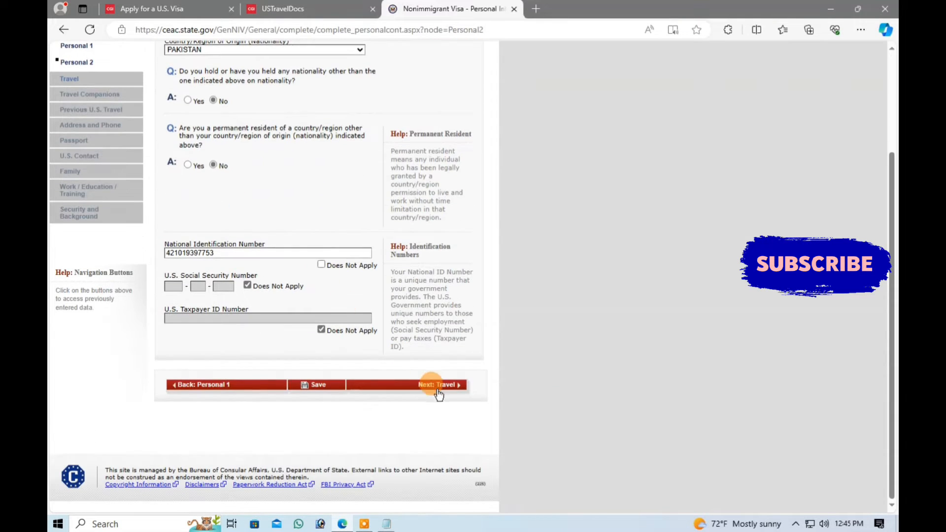
pyautogui.click(438, 388)
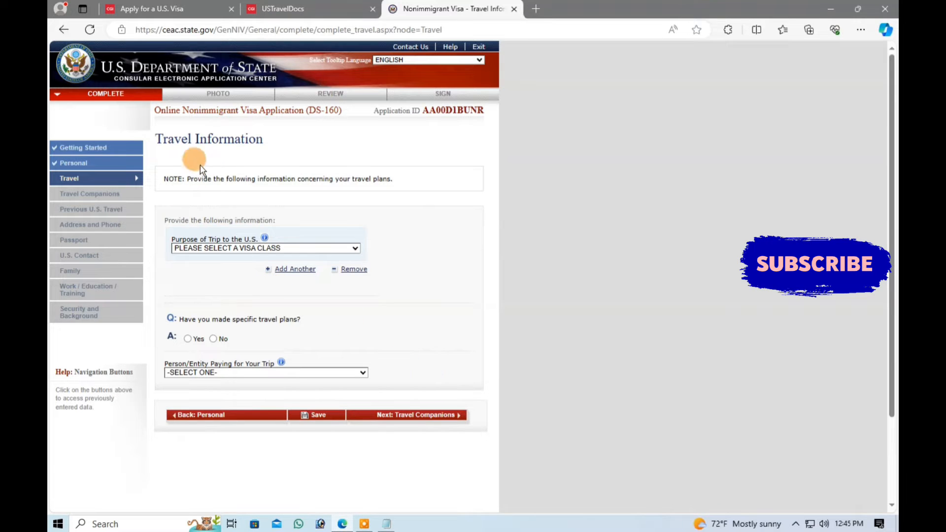
# - Set Purpose of Trip to TEMP. BUSINESS PLEASURE VISITOR (B), specified as TOURISM/MEDICAL TREATMENT (B2)
pyautogui.click(224, 249)
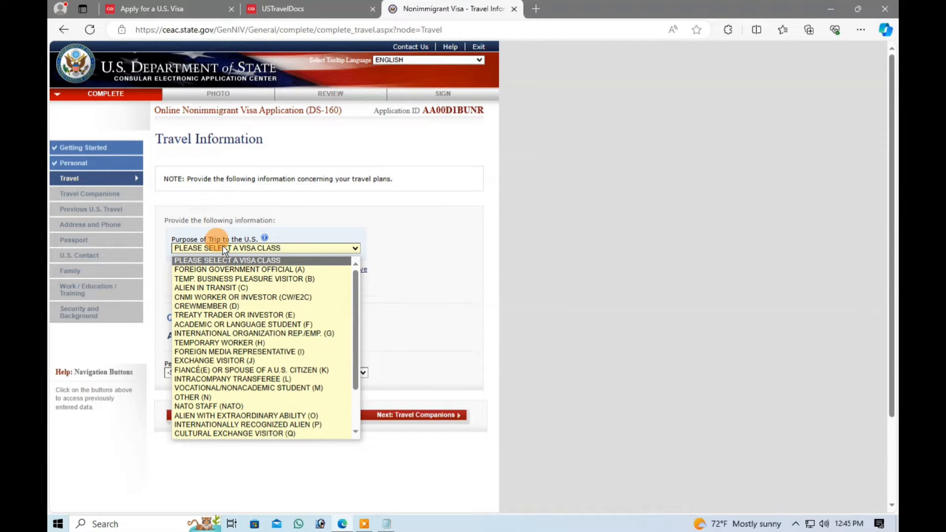
pyautogui.moveTo(153, 144); pyautogui.dragTo(259, 139)
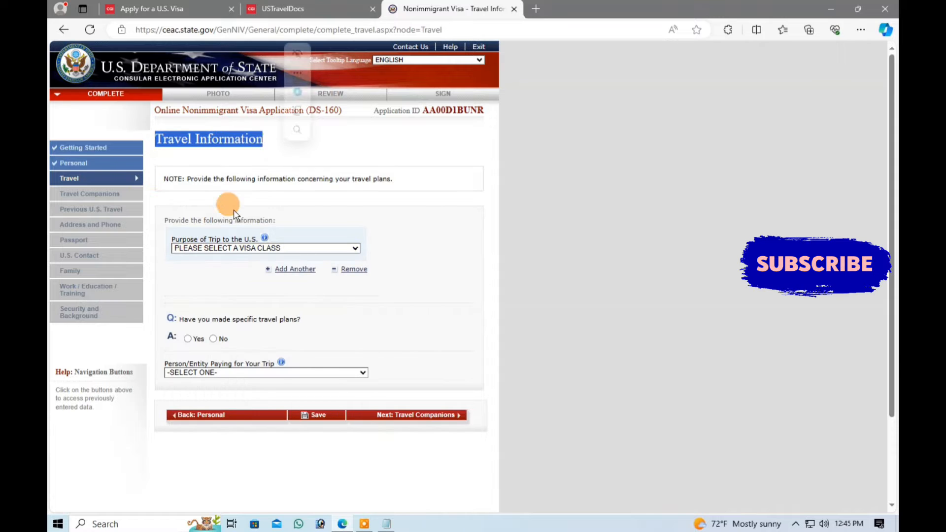
pyautogui.click(241, 248)
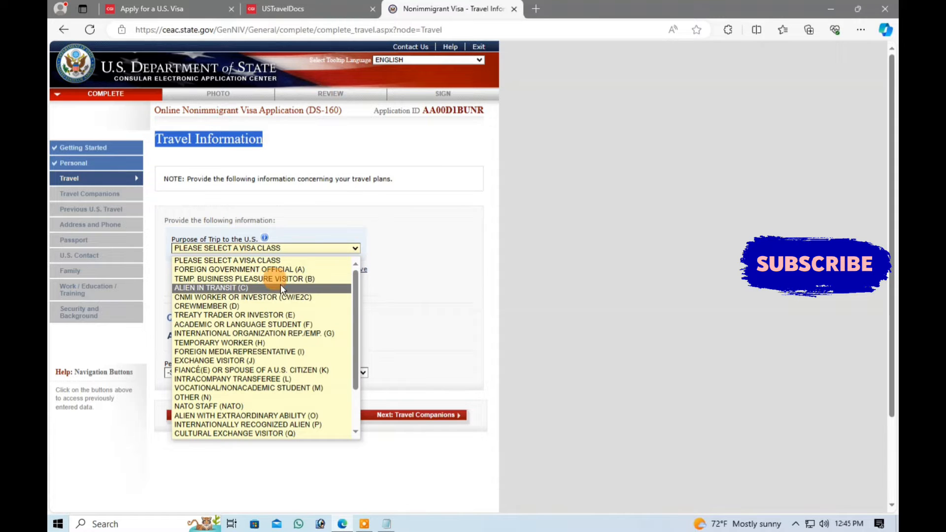
pyautogui.click(301, 279)
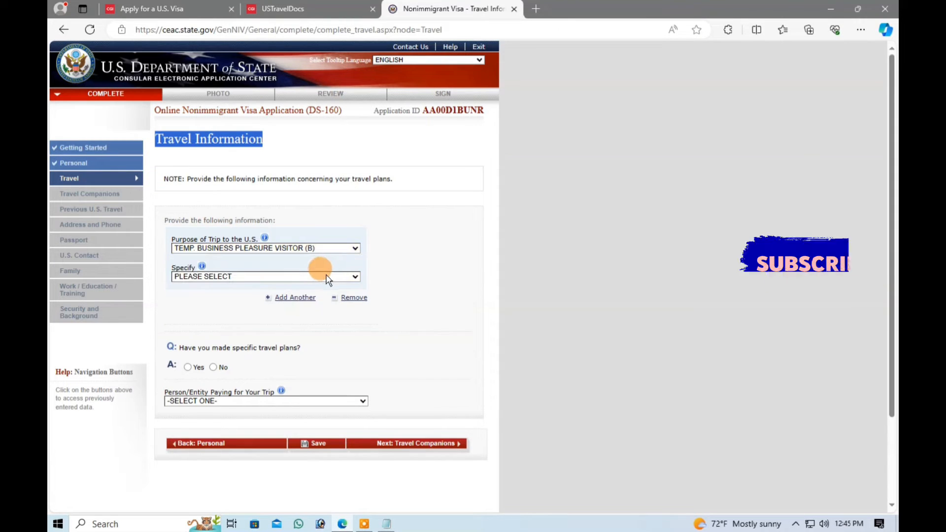
pyautogui.click(305, 276)
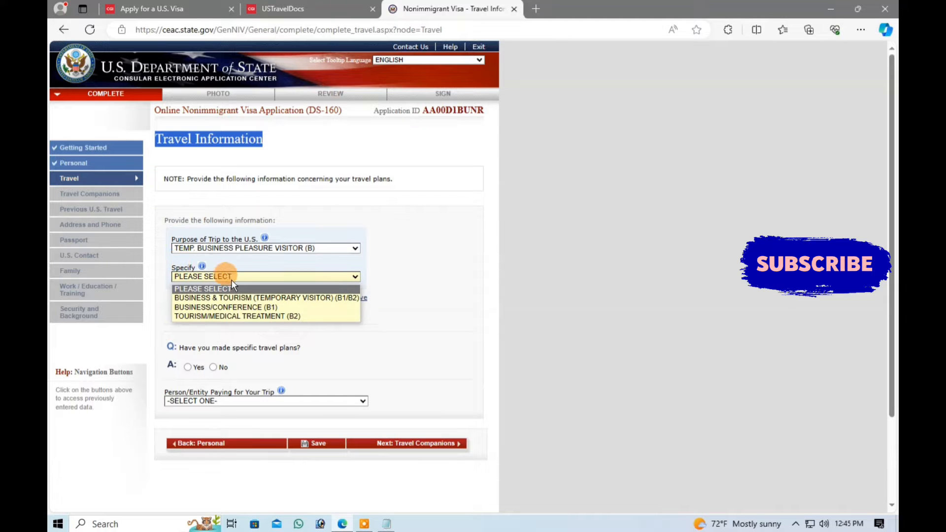
pyautogui.click(257, 315)
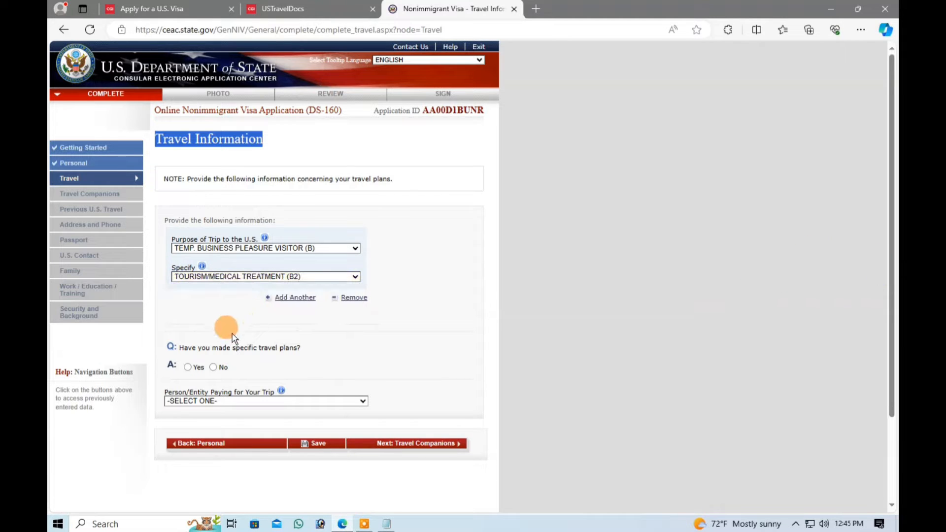
# - Answer Yes to having specific travel plans
pyautogui.moveTo(170, 346); pyautogui.dragTo(301, 356)
pyautogui.click(286, 370)
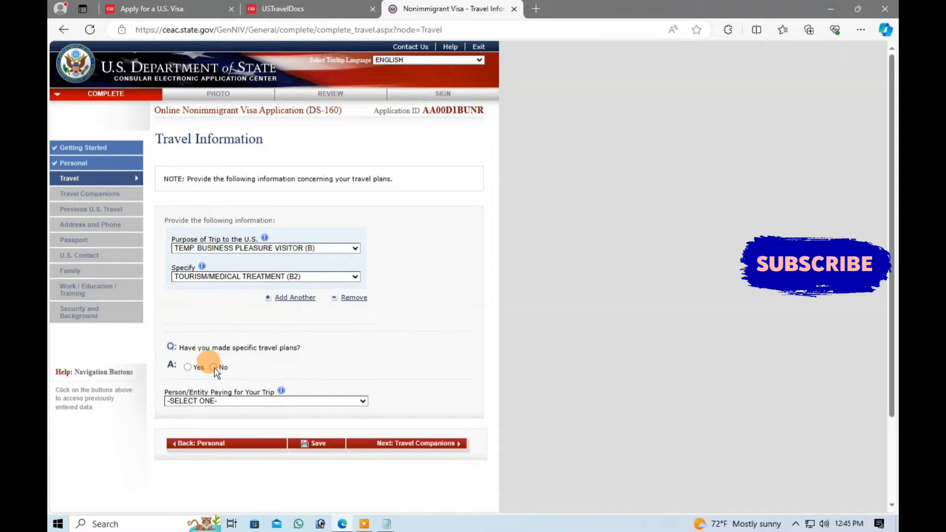
pyautogui.click(194, 366)
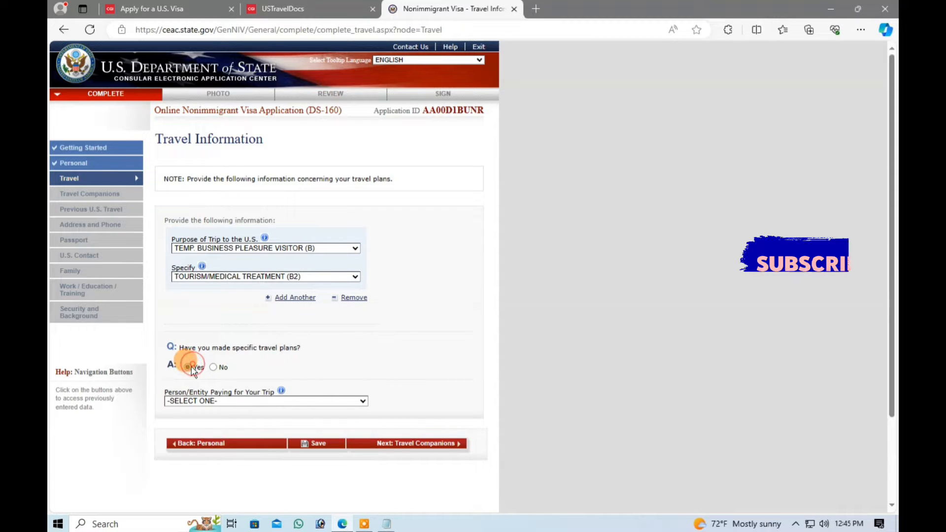
pyautogui.scroll(-3, 307, 403)
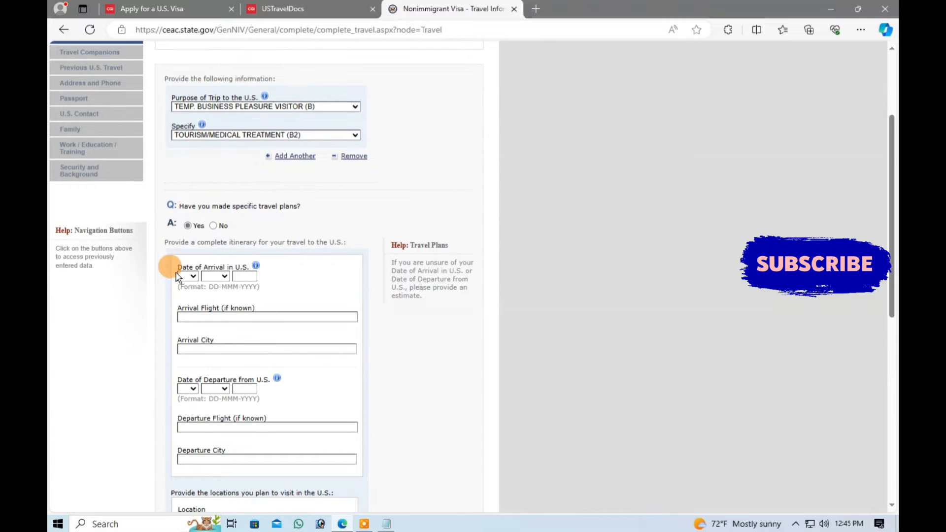
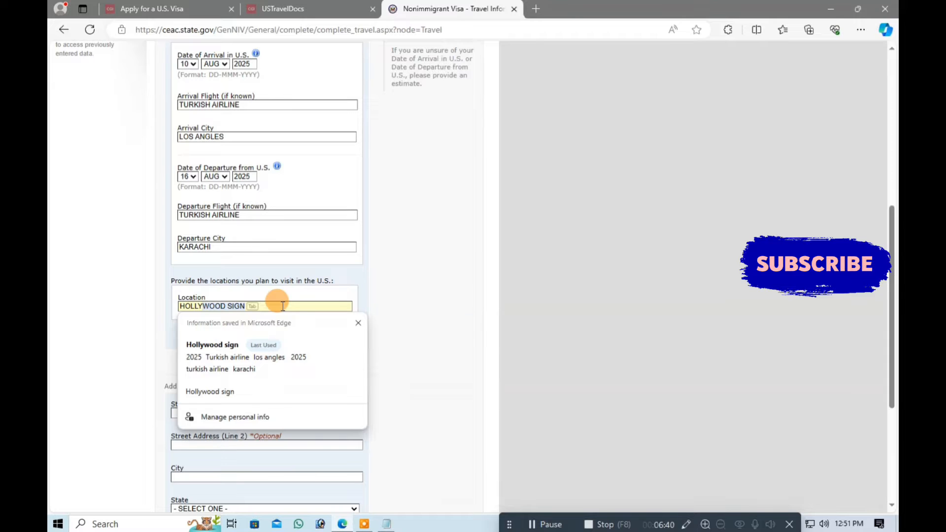
# - Correct the HOLLYWOOD SIGN location entry, dismiss the autofill suggestions, and add another location
pyautogui.write('S')
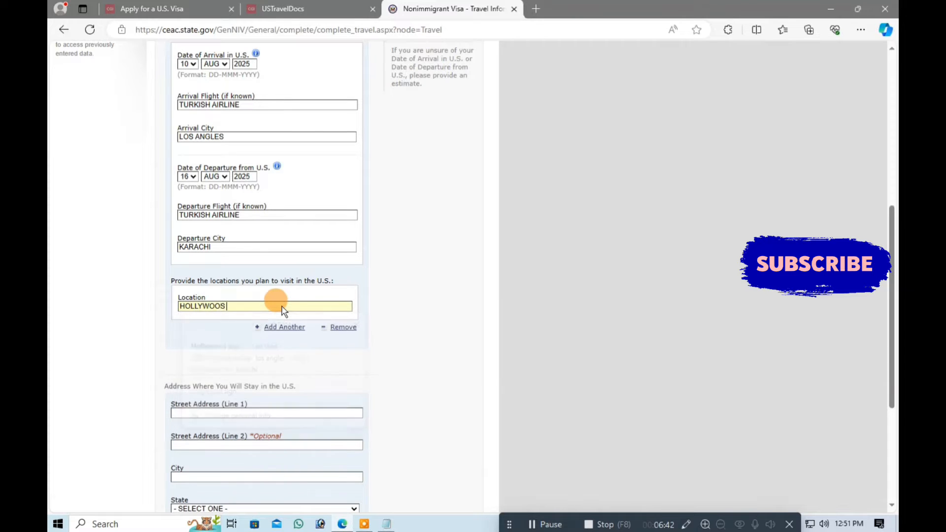
pyautogui.press('BackSpace')
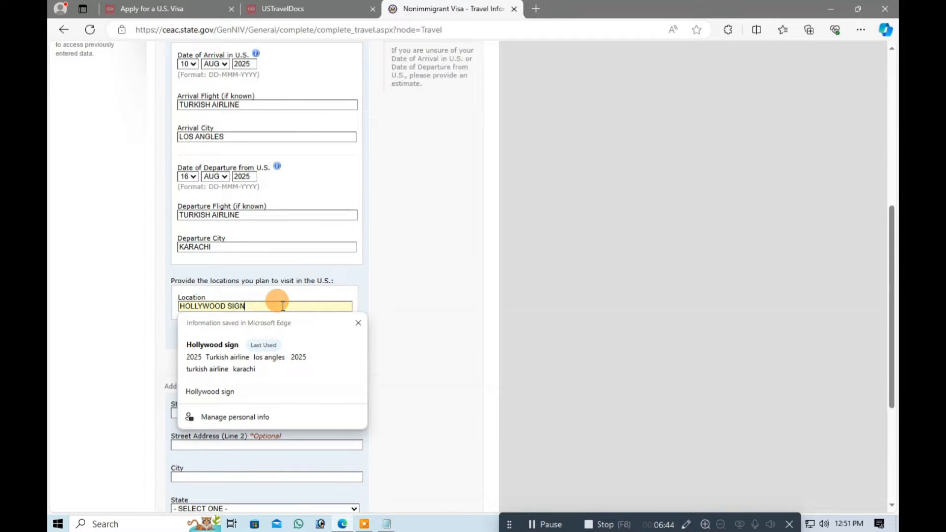
pyautogui.click(435, 302)
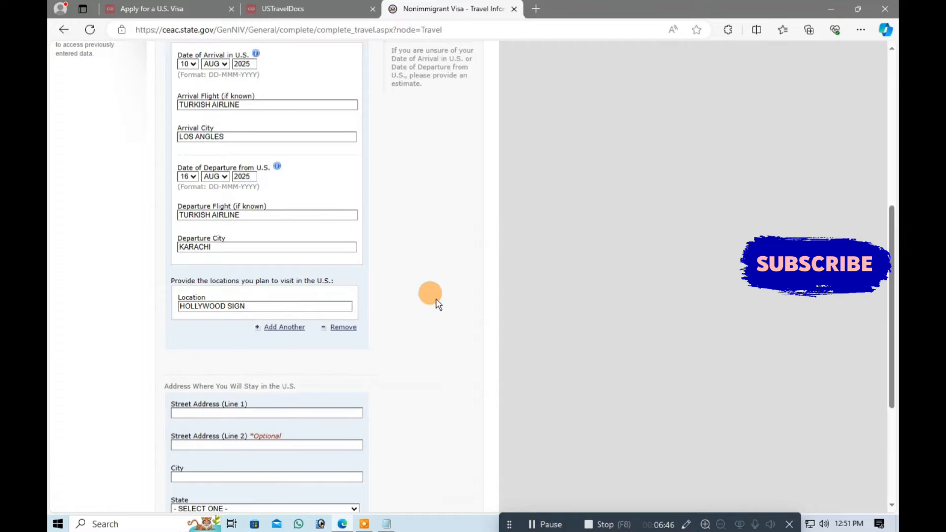
pyautogui.click(296, 326)
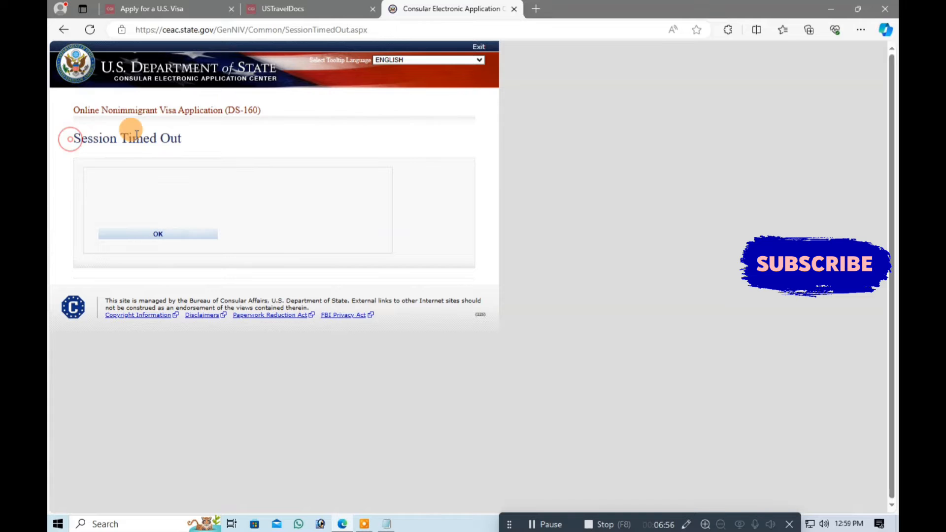
# - Acknowledge the session timeout, then retrieve the application with PAKISTAN, KARACHI selected and the captcha entered
pyautogui.click(170, 234)
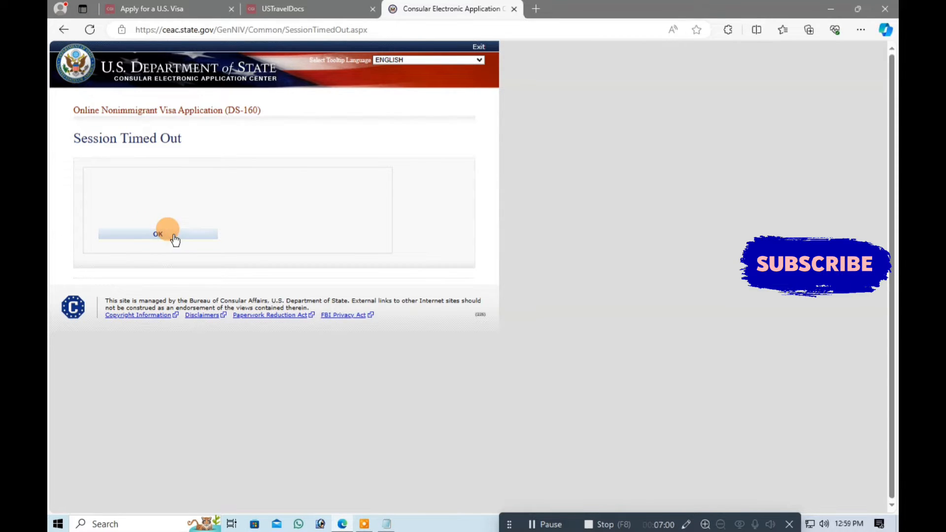
pyautogui.click(173, 234)
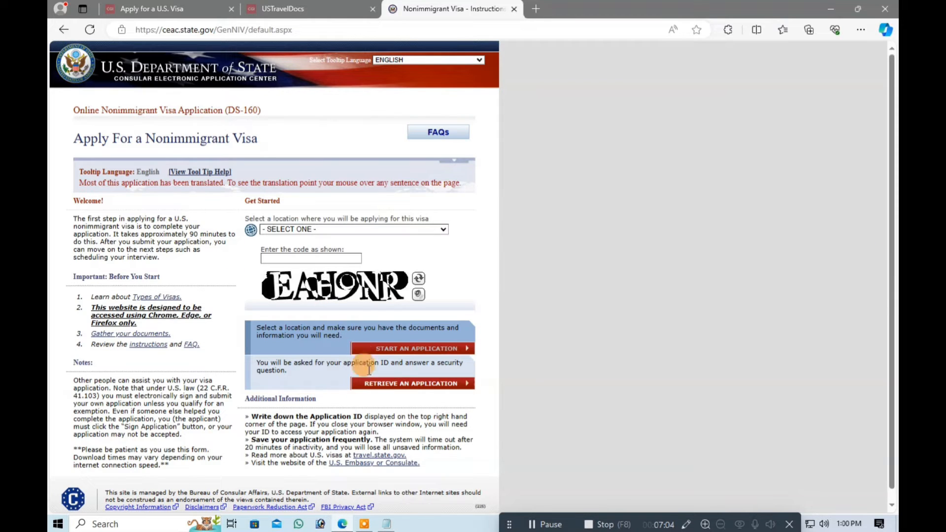
pyautogui.moveTo(257, 361); pyautogui.dragTo(403, 375)
pyautogui.click(369, 385)
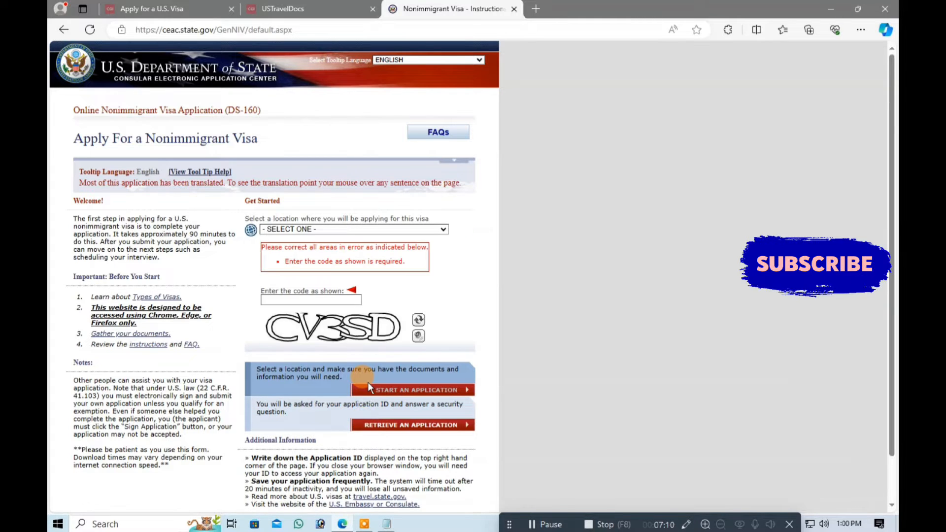
pyautogui.click(343, 228)
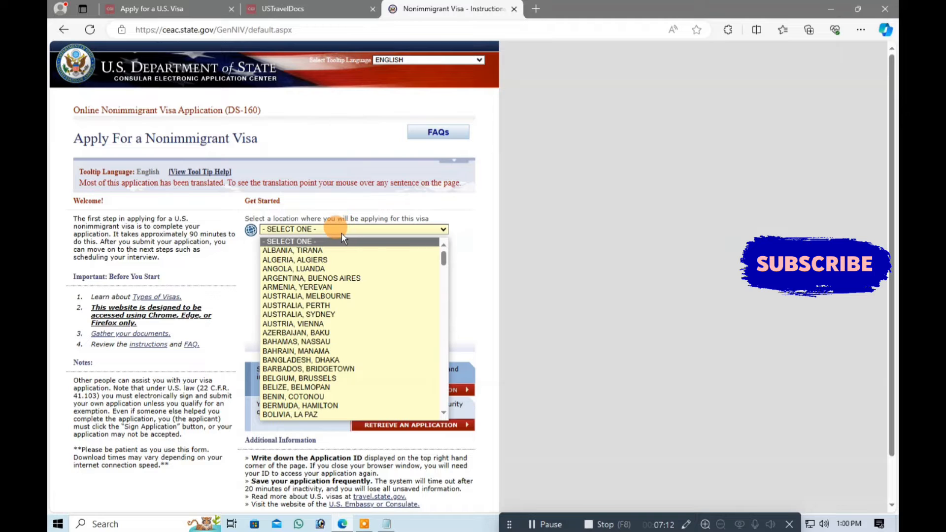
pyautogui.press('p')
pyautogui.press('p')
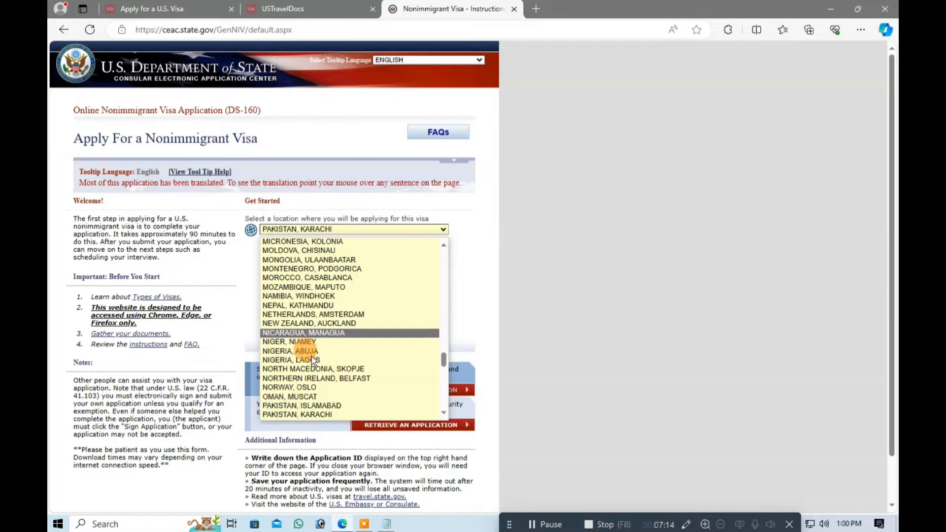
pyautogui.click(301, 417)
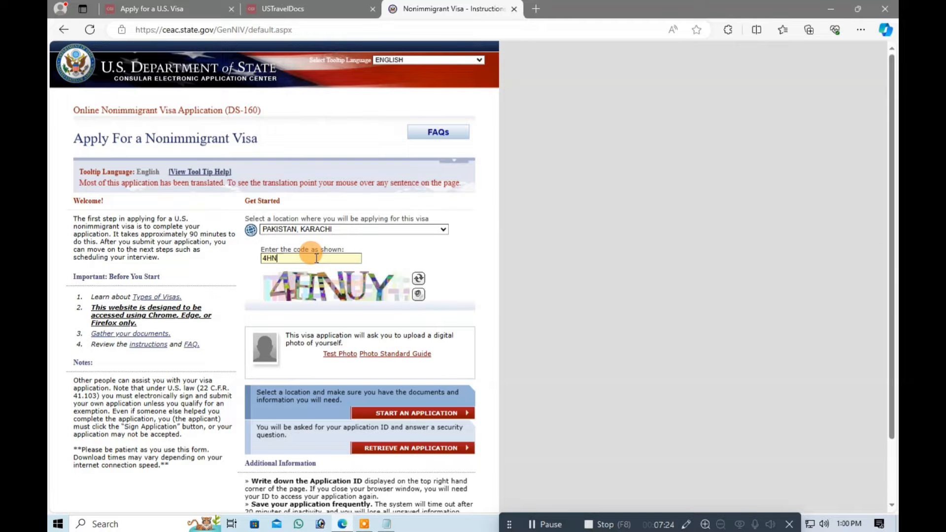
pyautogui.write('Y')
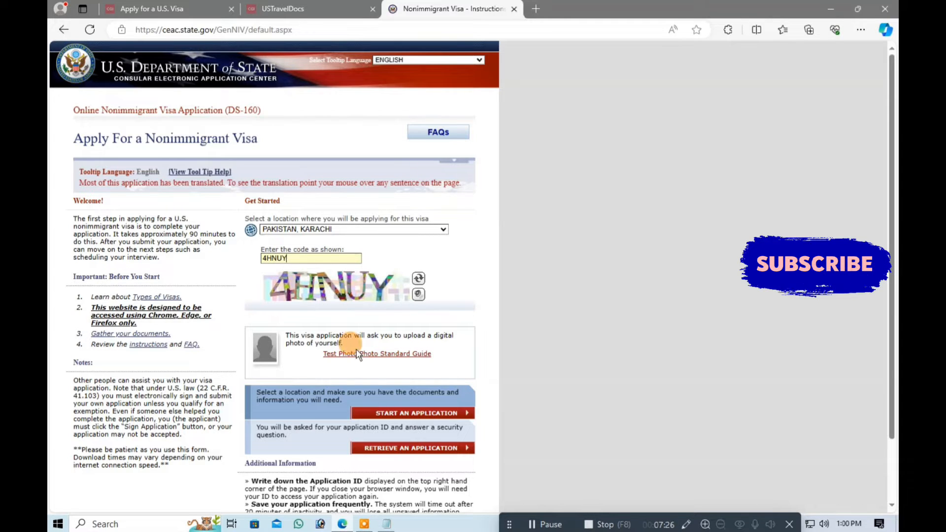
pyautogui.click(408, 447)
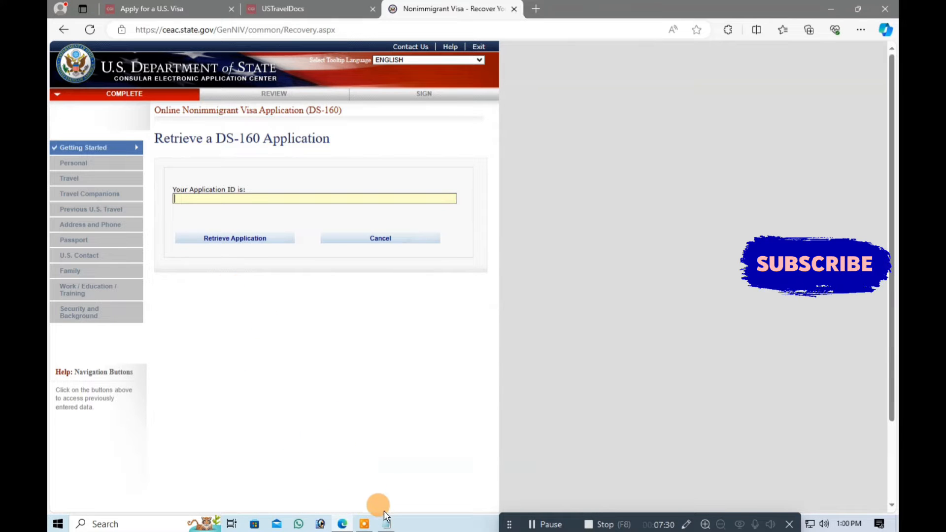
# - Copy the saved application ID from Notepad and return to Edge
pyautogui.click(389, 524)
pyautogui.click(196, 71)
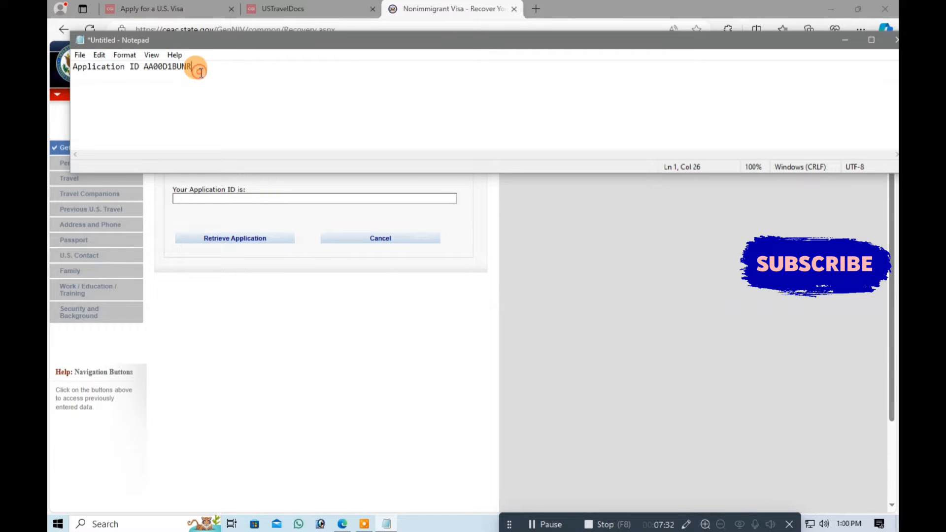
pyautogui.doubleClick(170, 68)
pyautogui.hotkey('ctrl', 'c')
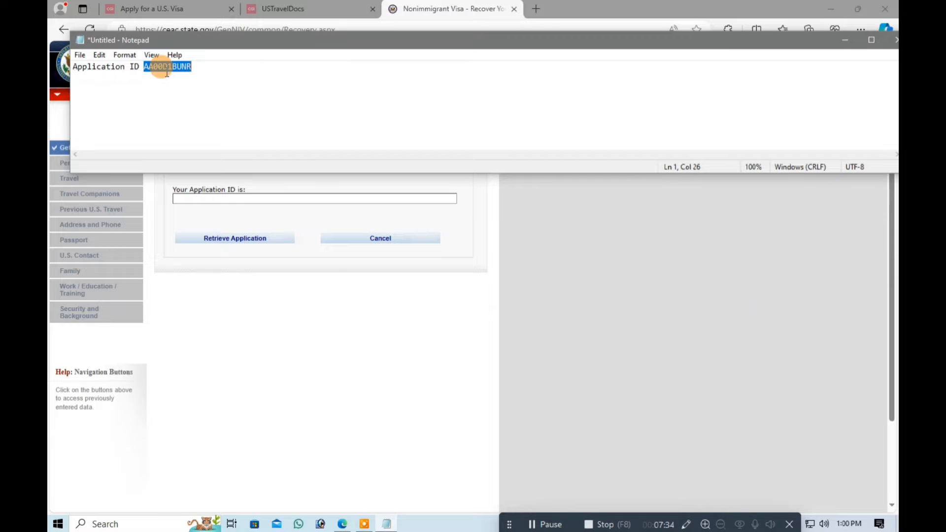
pyautogui.click(401, 9)
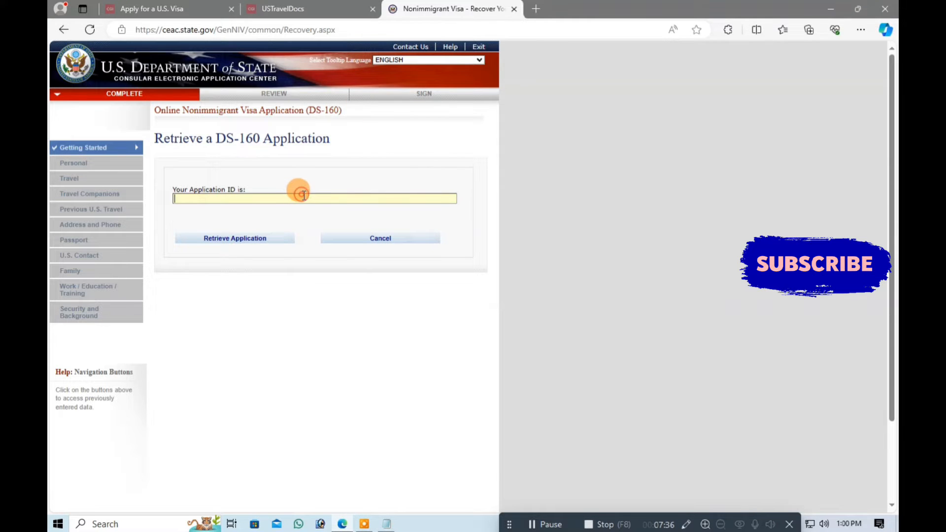
# - Paste the application ID to reach the security questions and enter the surname letters
pyautogui.hotkey('ctrl', 'v')
pyautogui.click(275, 237)
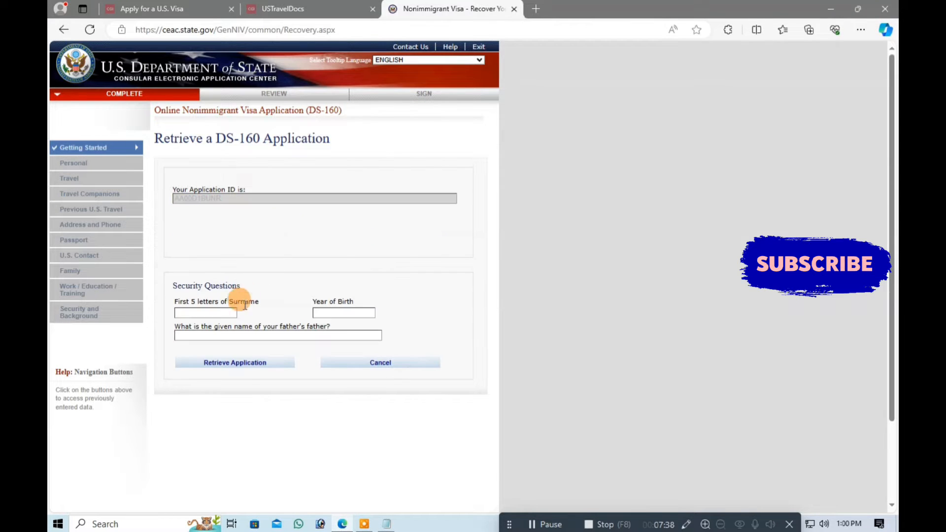
pyautogui.click(201, 311)
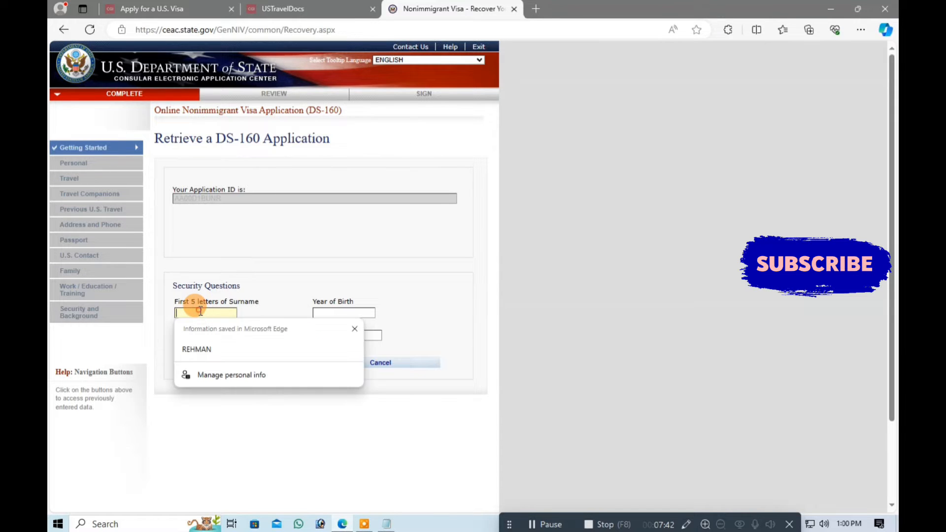
pyautogui.click(252, 288)
pyautogui.click(216, 314)
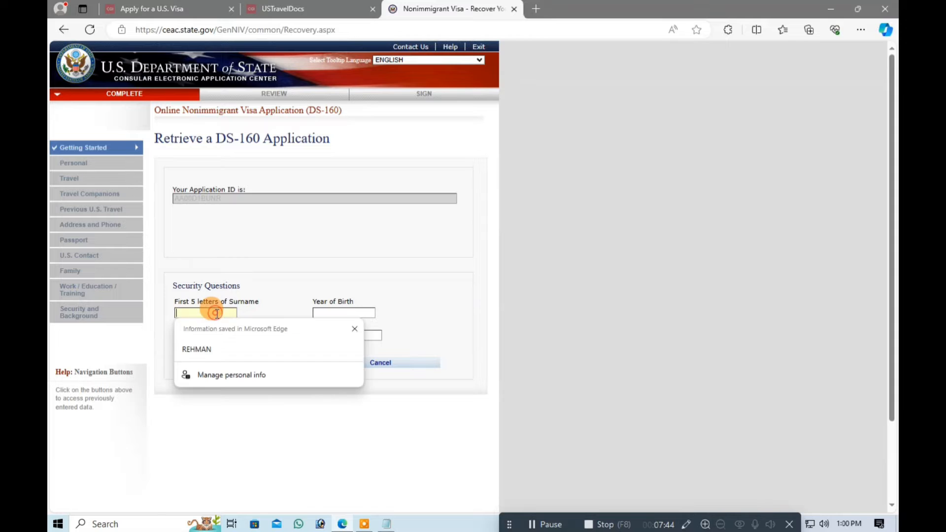
pyautogui.write('REHAM')
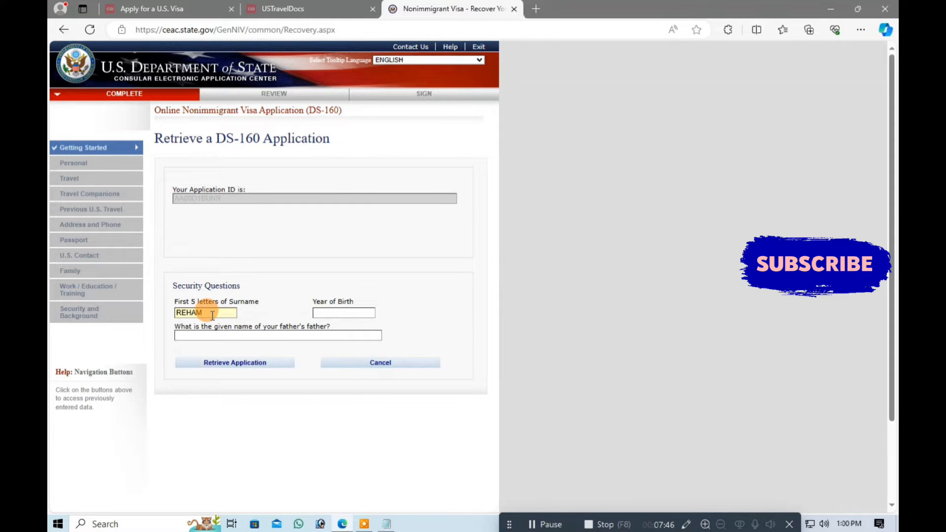
pyautogui.press('BackSpace')
pyautogui.press('BackSpace')
pyautogui.press('Tab')
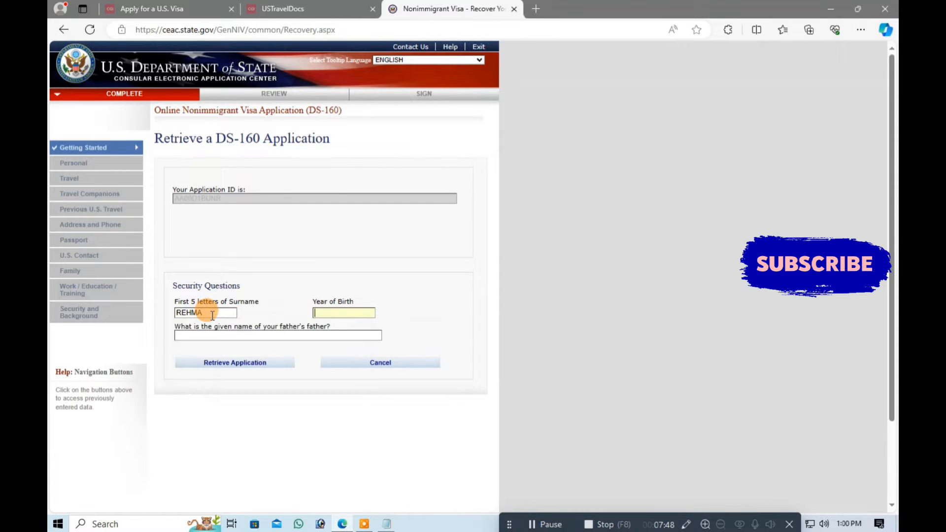
# - Enter the year of birth and the grandfather's name, and submit the security answers
pyautogui.press('BackSpace')
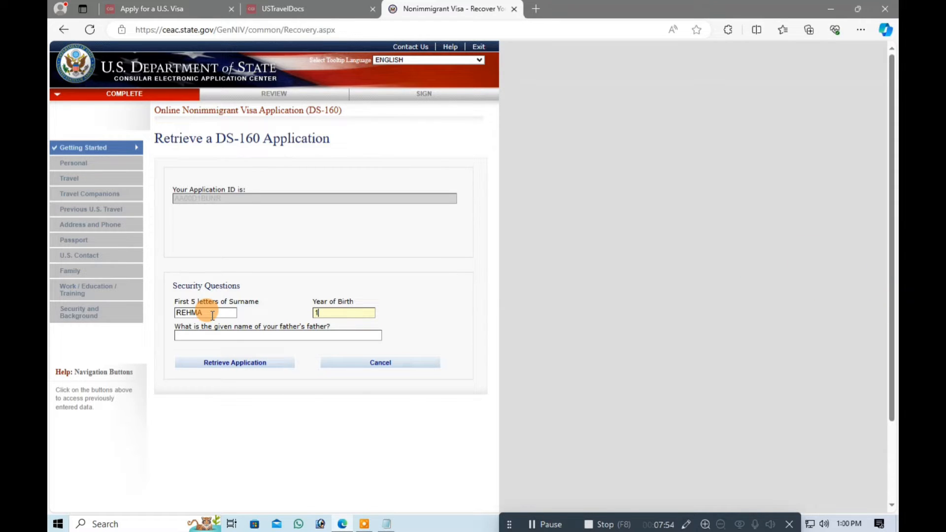
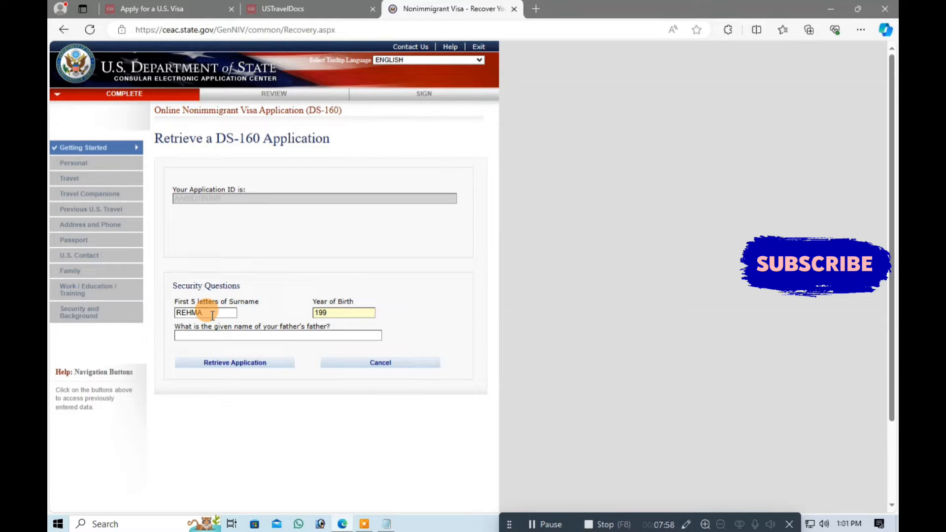
pyautogui.click(260, 335)
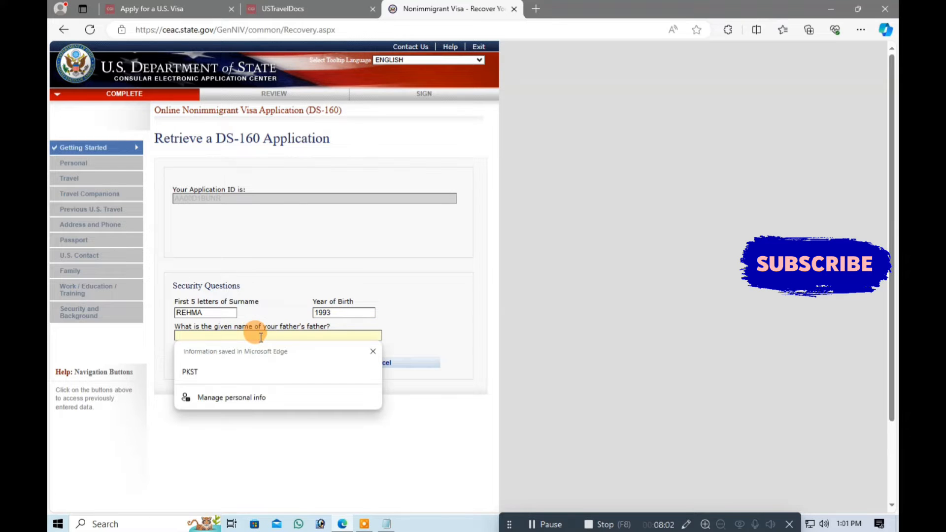
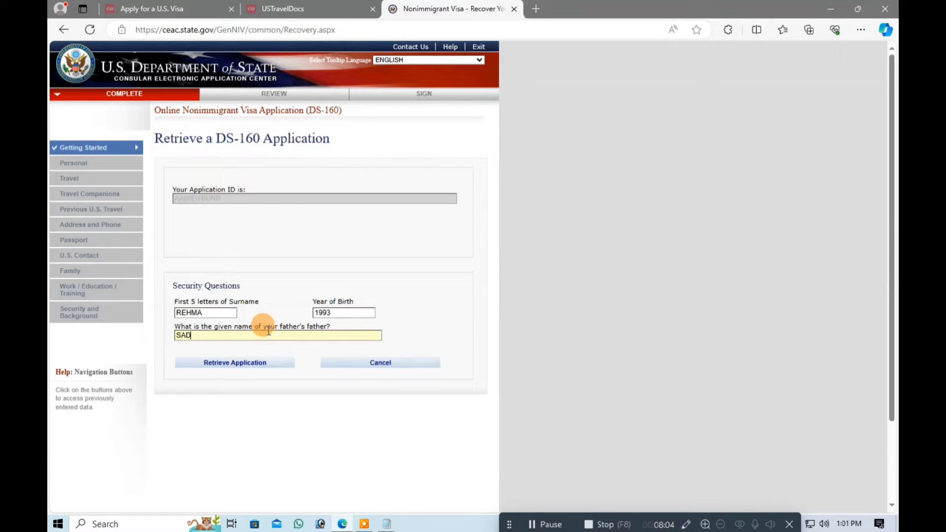
pyautogui.click(263, 365)
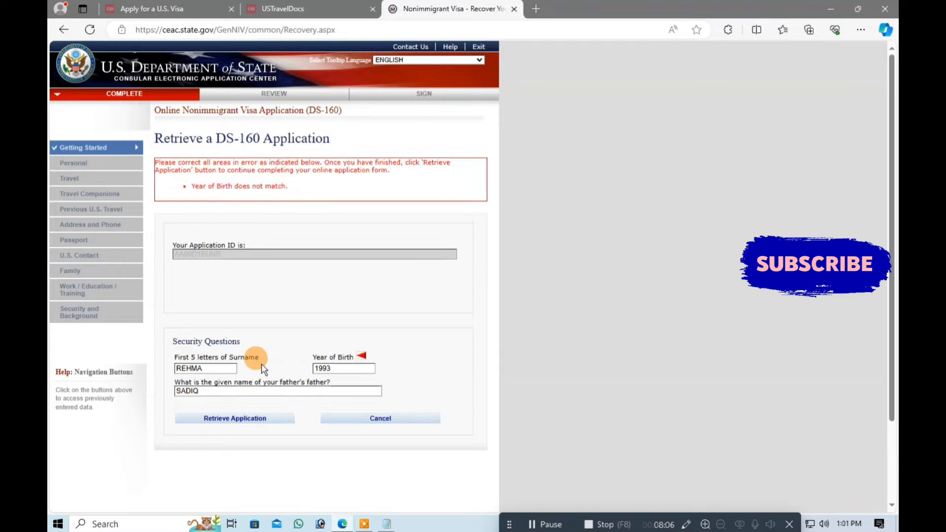
# - Correct the year of birth on Personal Information 2 and continue to Travel Information
pyautogui.click(344, 368)
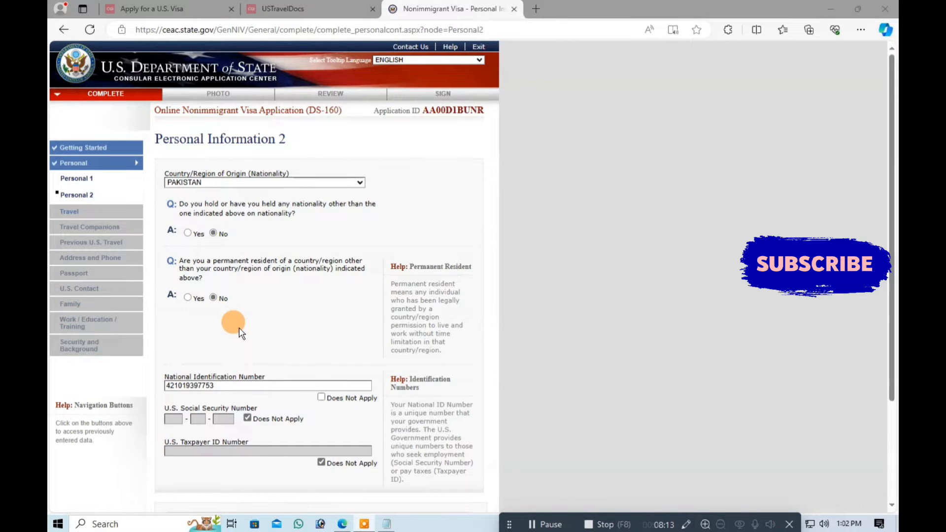
pyautogui.scroll(-1, 237, 321)
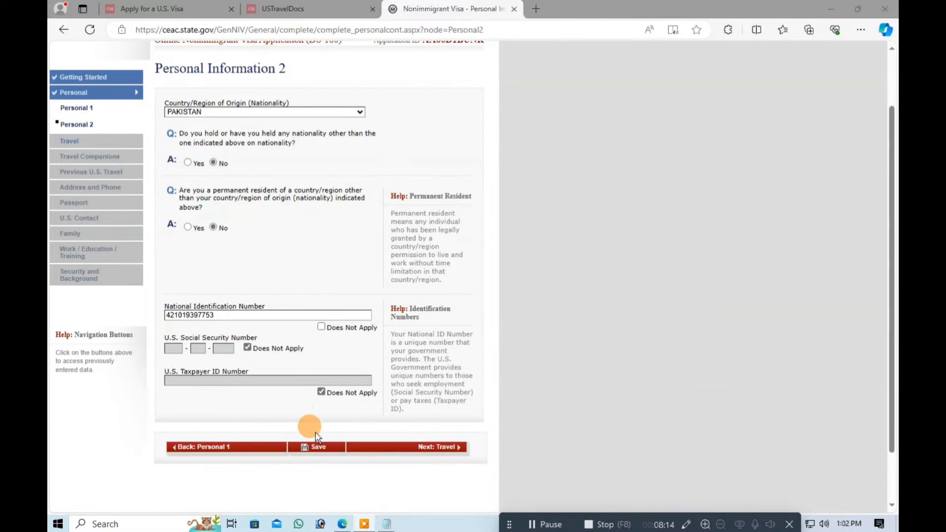
pyautogui.click(405, 450)
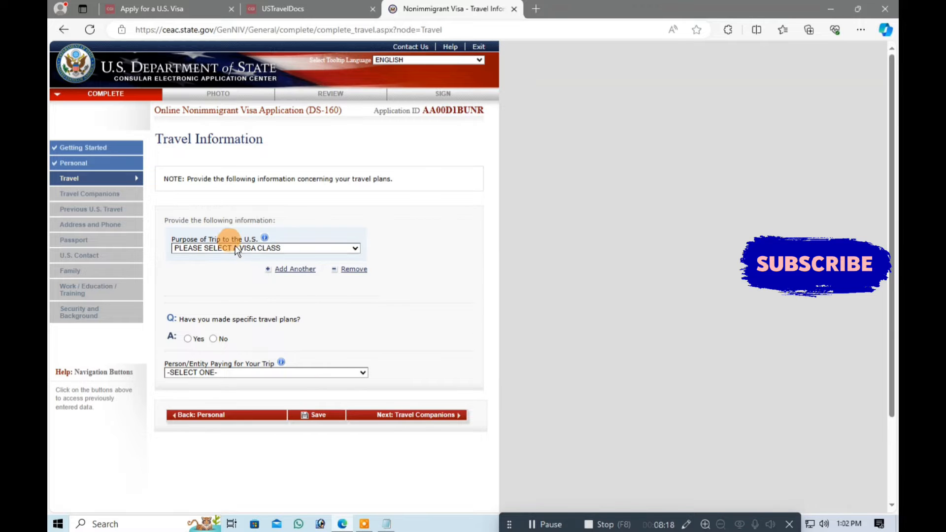
pyautogui.click(238, 250)
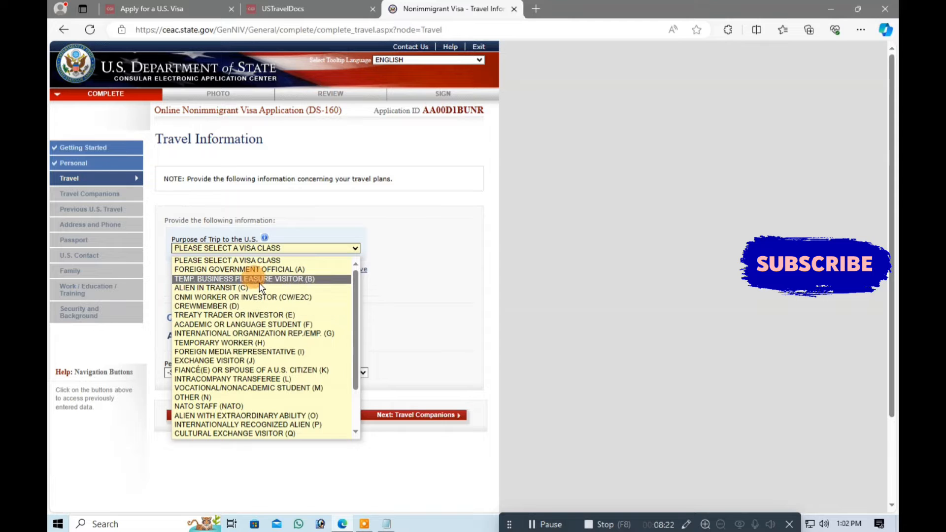
# - Set Purpose of Trip to TEMP. BUSINESS PLEASURE VISITOR (B), specified as TOURISM/MEDICAL TREATMENT (B2)
pyautogui.click(275, 281)
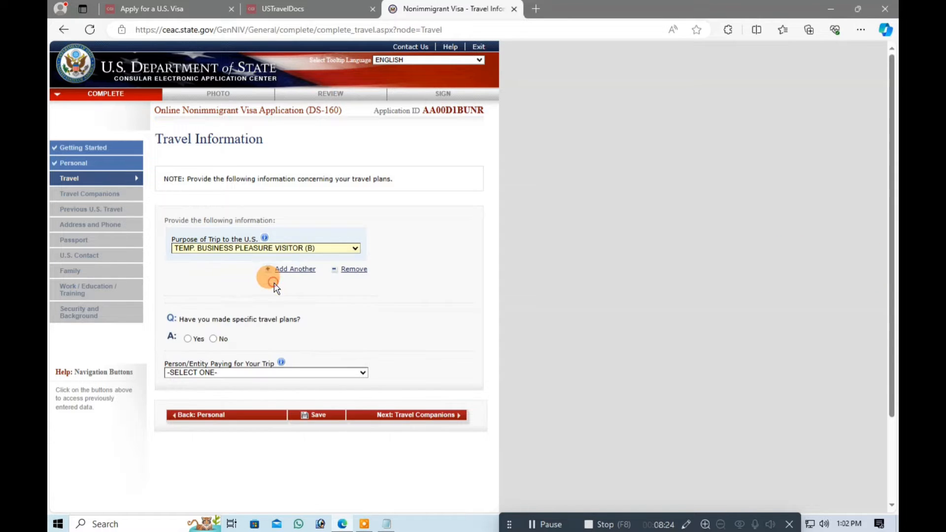
pyautogui.click(255, 277)
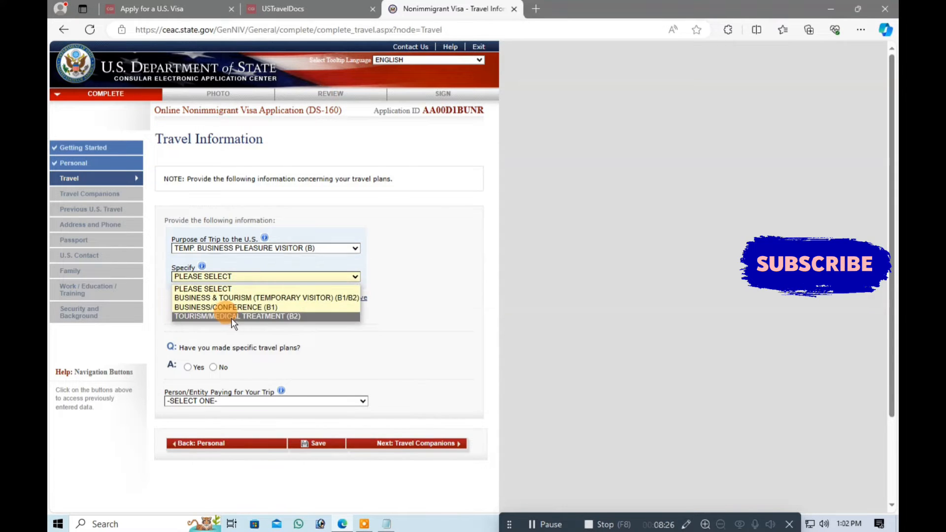
pyautogui.click(228, 316)
# - Answer Yes to having specific travel plans
pyautogui.moveTo(188, 353); pyautogui.dragTo(296, 359)
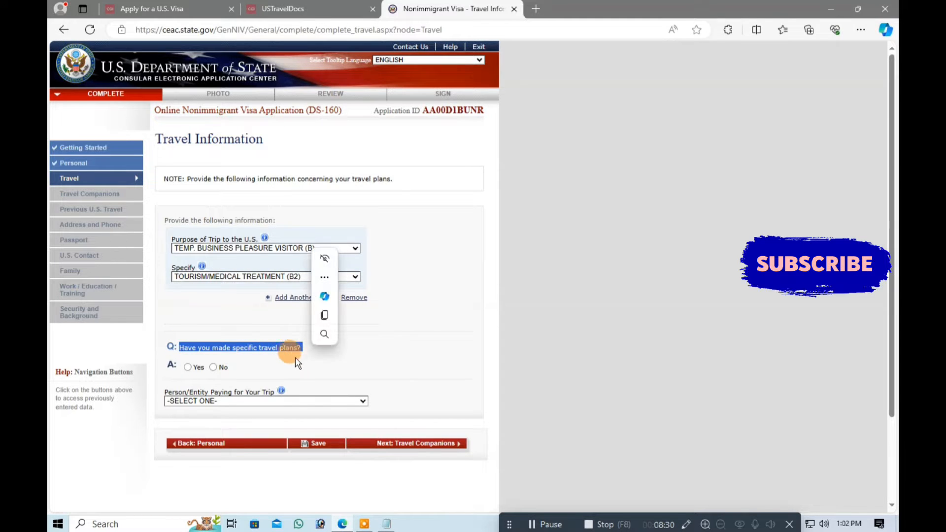
pyautogui.click(295, 361)
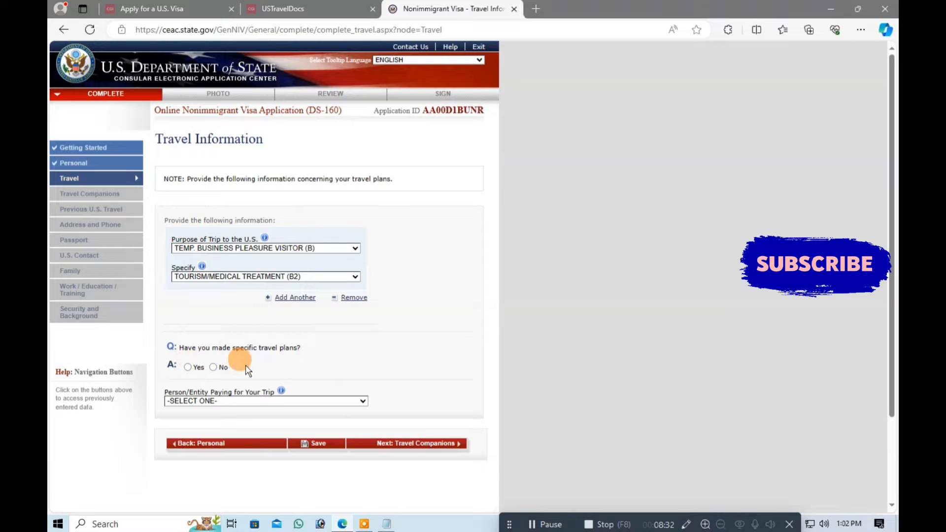
pyautogui.click(196, 368)
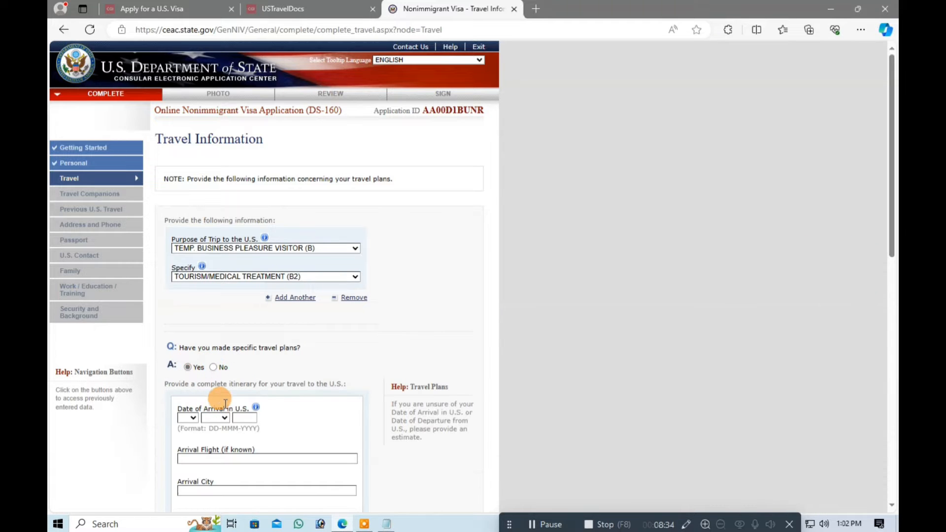
# - Autofill the arrival flight, cities, TURKISH AIRLINE and HOLLYWOOD SIGN location from saved entries
pyautogui.scroll(-5, 363, 354)
pyautogui.click(221, 246)
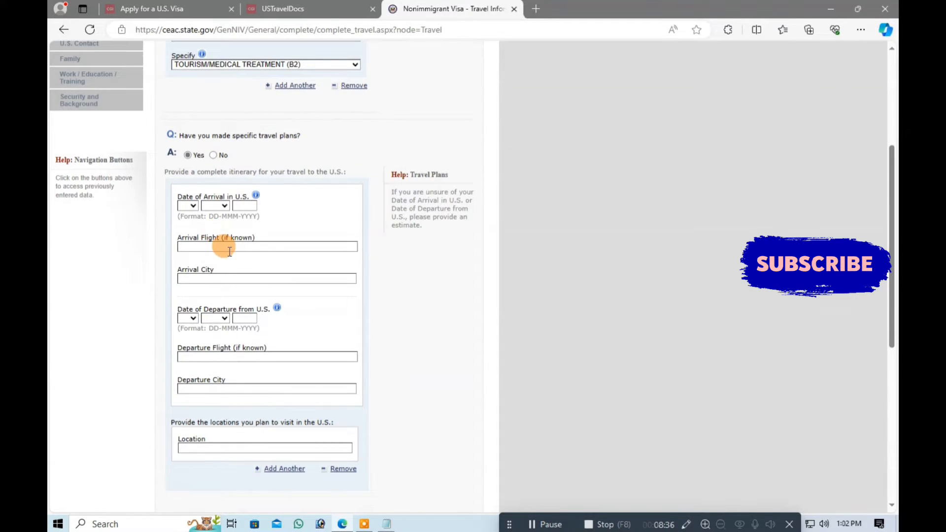
pyautogui.click(223, 282)
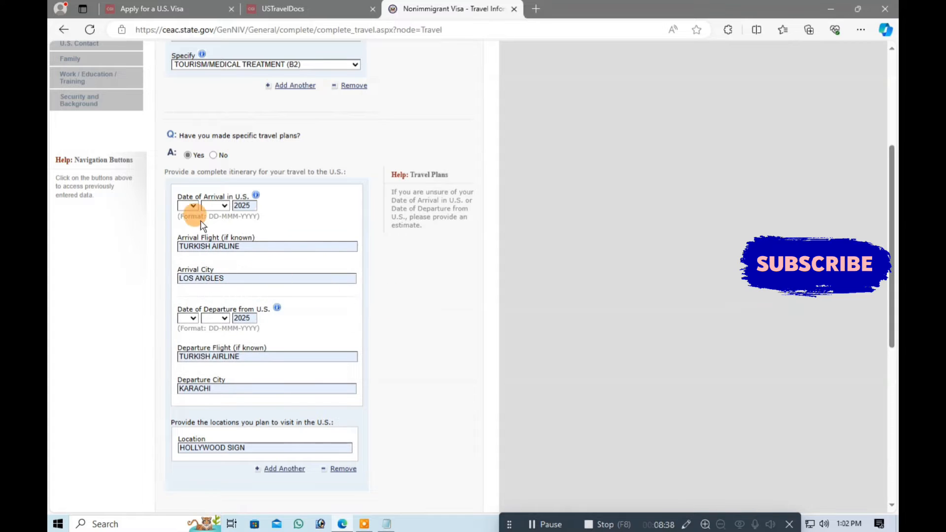
# - Set the arrival date to 10 AUG and the departure date to 16 AUG
pyautogui.click(188, 206)
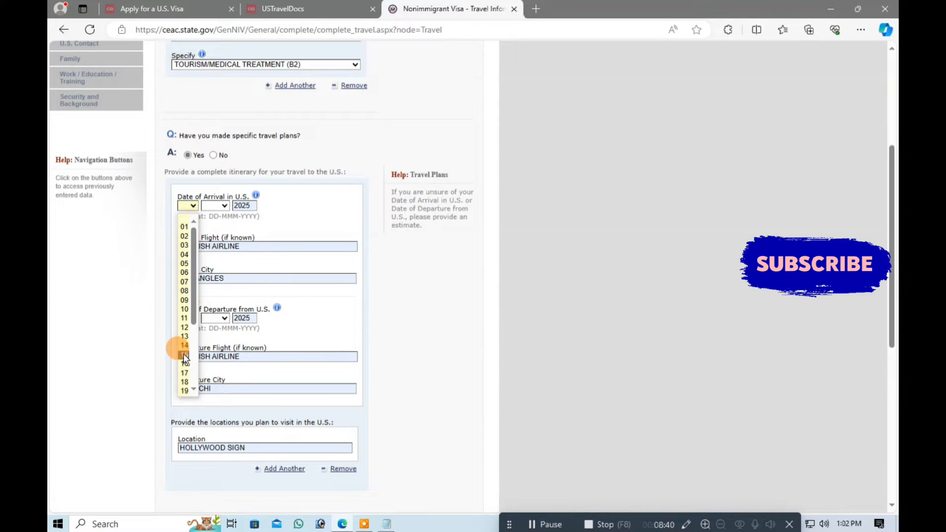
pyautogui.click(185, 309)
pyautogui.click(215, 206)
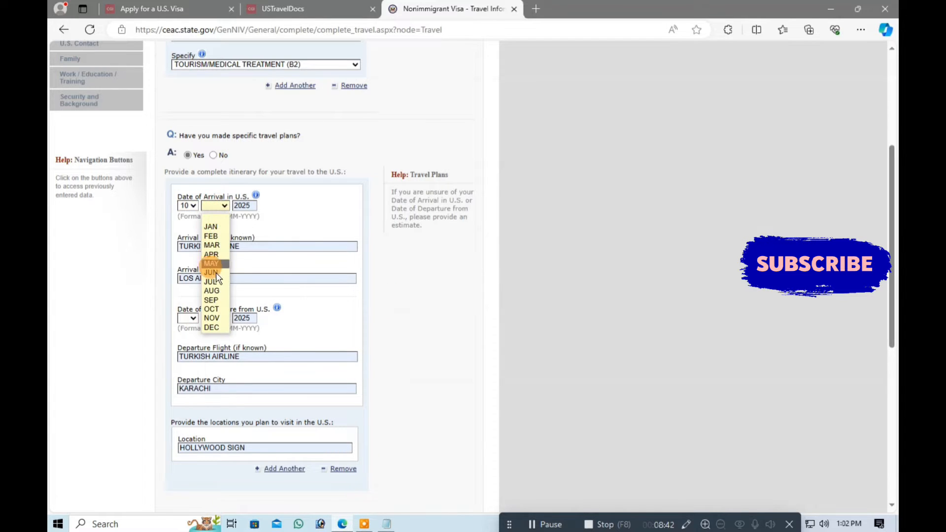
pyautogui.click(219, 289)
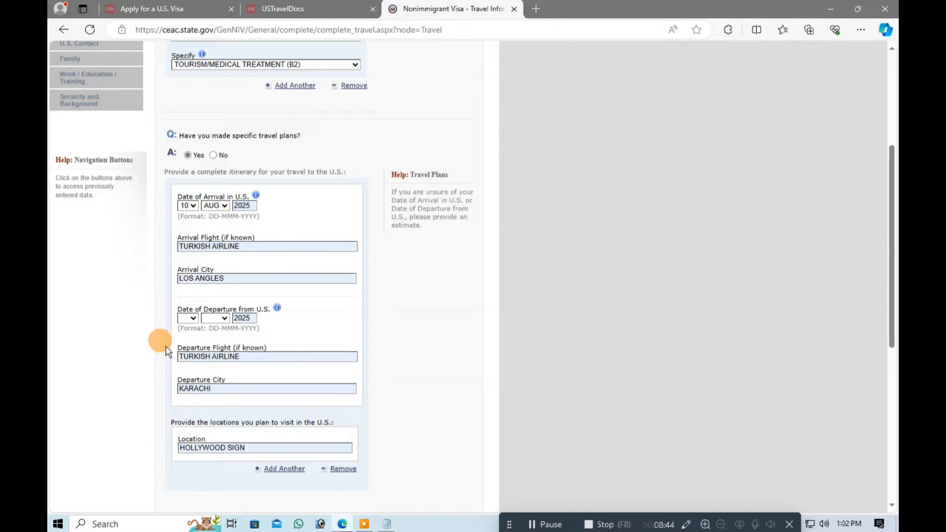
pyautogui.click(188, 318)
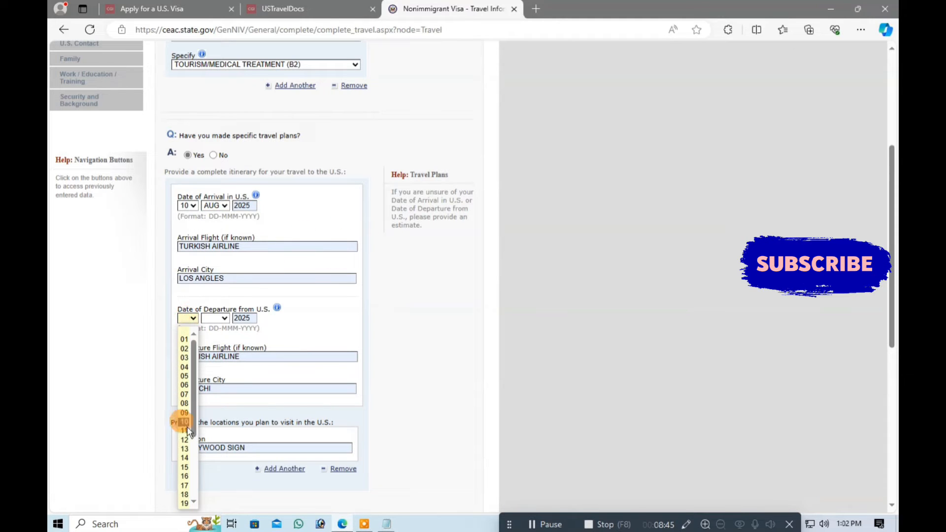
pyautogui.click(185, 476)
pyautogui.click(212, 318)
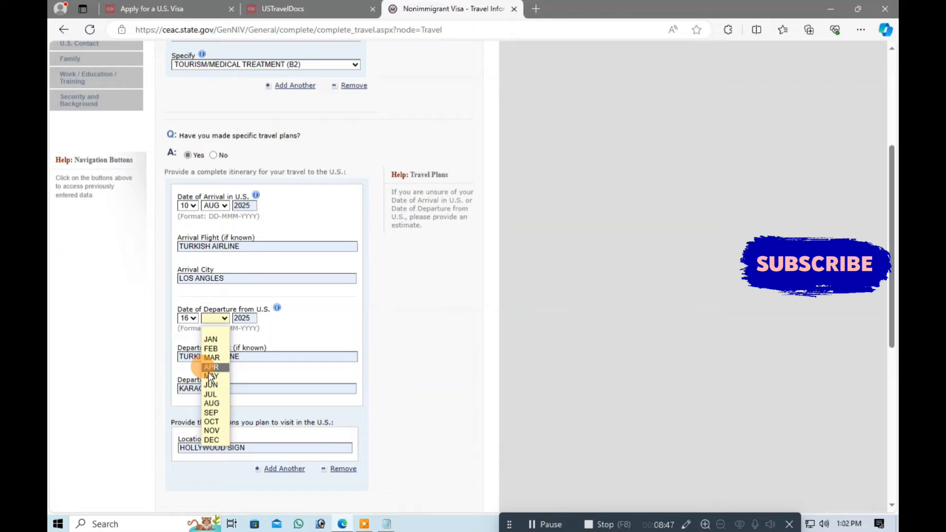
pyautogui.click(212, 403)
pyautogui.click(401, 323)
pyautogui.scroll(-3, 74, 344)
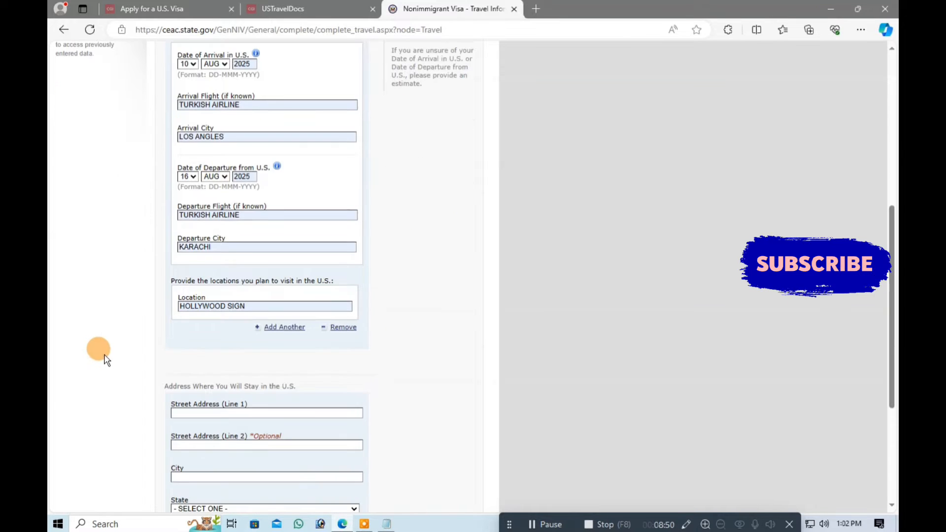
# - Add WALK OF FAME and BEVERLEY HILLS as the second and third locations to visit
pyautogui.click(275, 330)
pyautogui.scroll(-3, 247, 349)
pyautogui.click(213, 366)
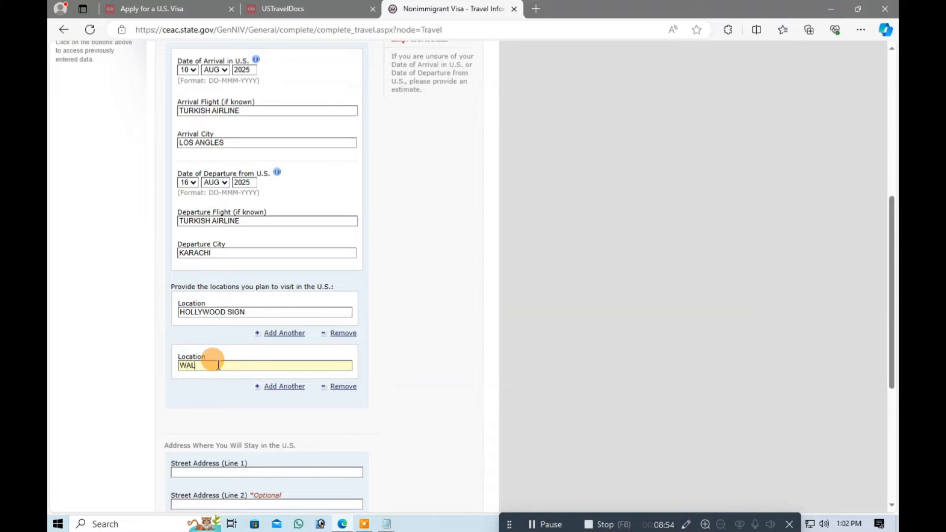
pyautogui.write('WALK OF FAME')
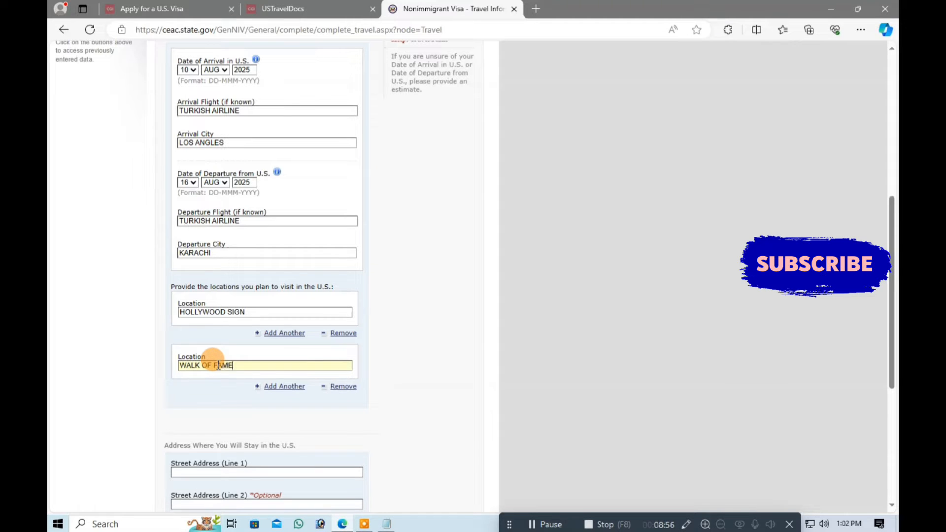
pyautogui.click(284, 386)
pyautogui.scroll(-1, 217, 443)
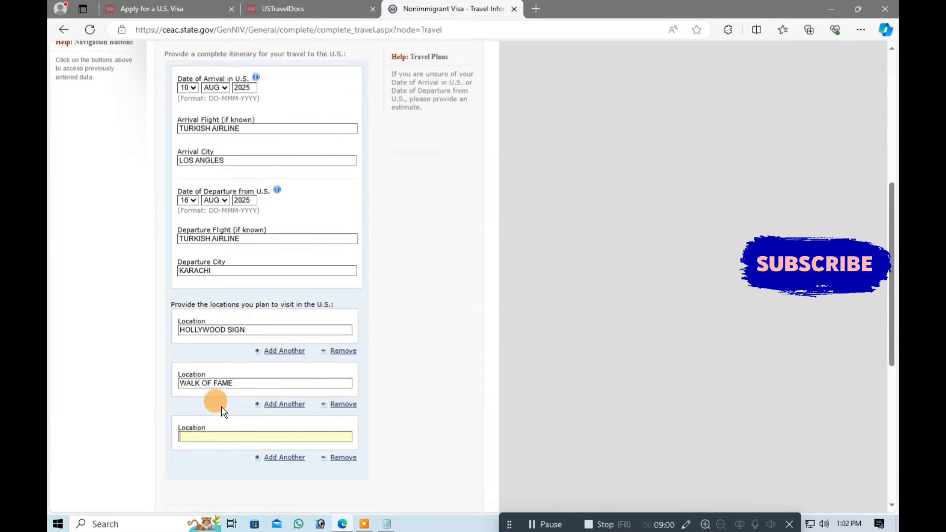
pyautogui.click(221, 433)
pyautogui.write('BEVERLEY')
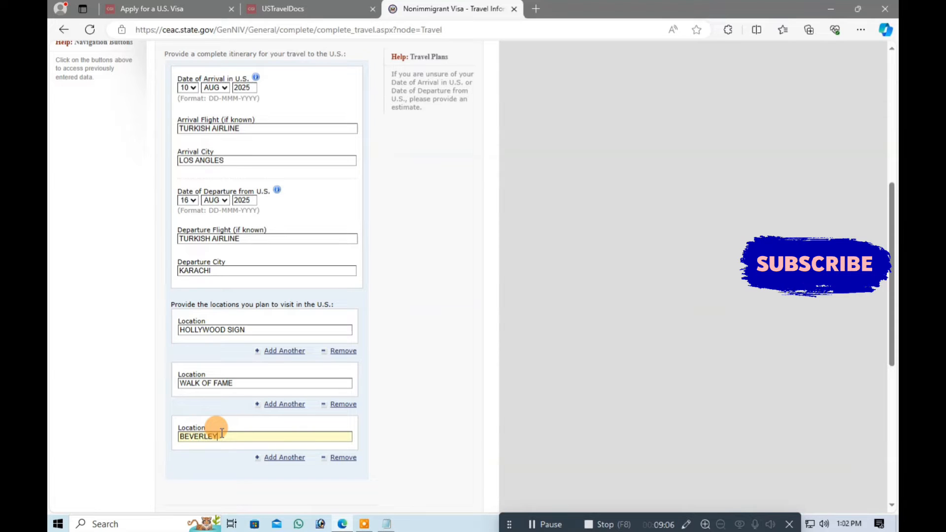
pyautogui.write(' HILLS')
pyautogui.scroll(-4, 222, 433)
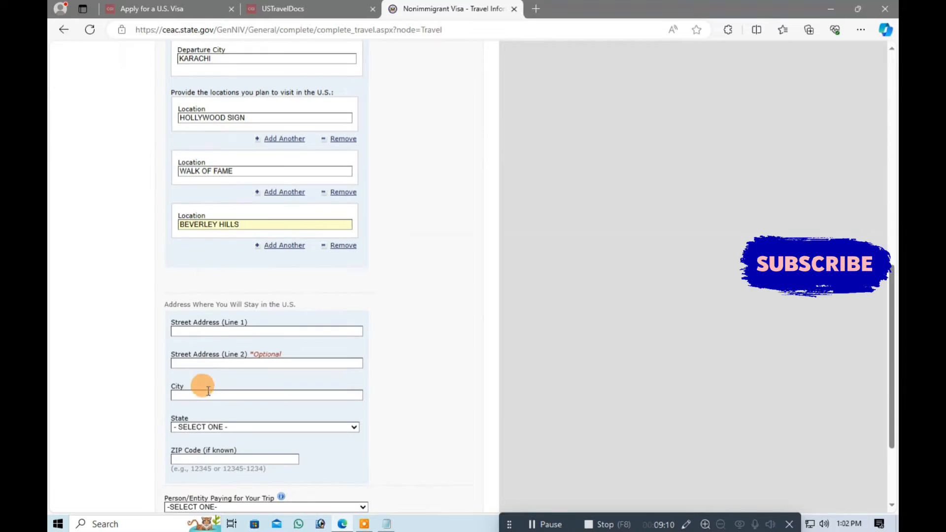
# - Enter HI LOS ANGLES (HOSTEL) as address line 1 and SAINTAMONICA PIER as line 2
pyautogui.moveTo(156, 306); pyautogui.dragTo(301, 307)
pyautogui.click(309, 308)
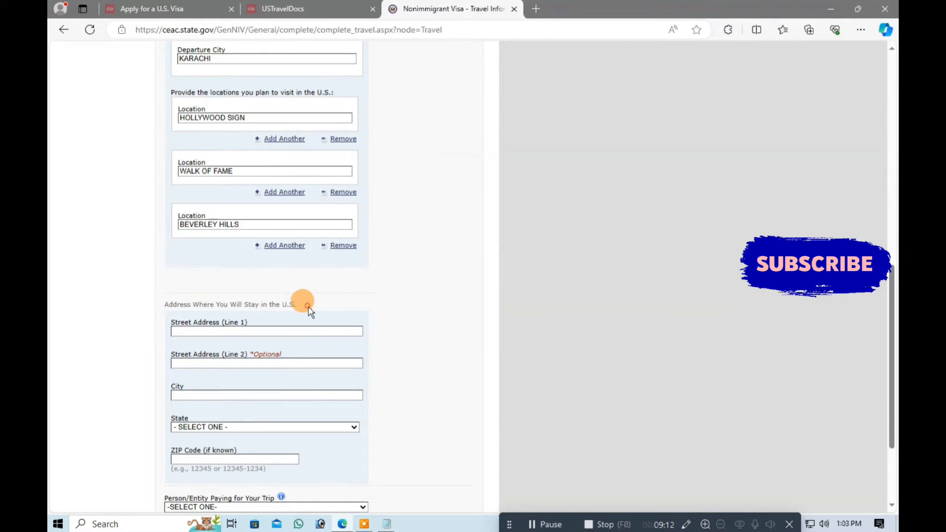
pyautogui.click(195, 333)
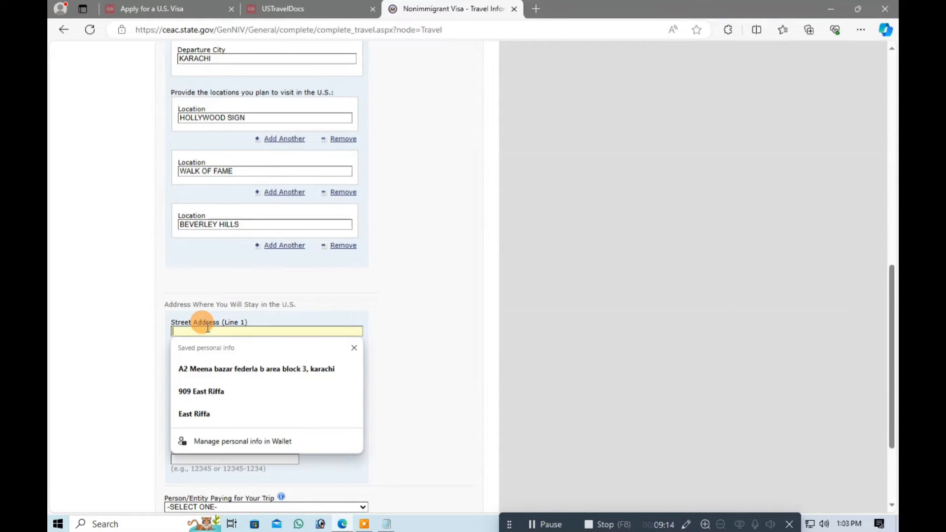
pyautogui.write('HI')
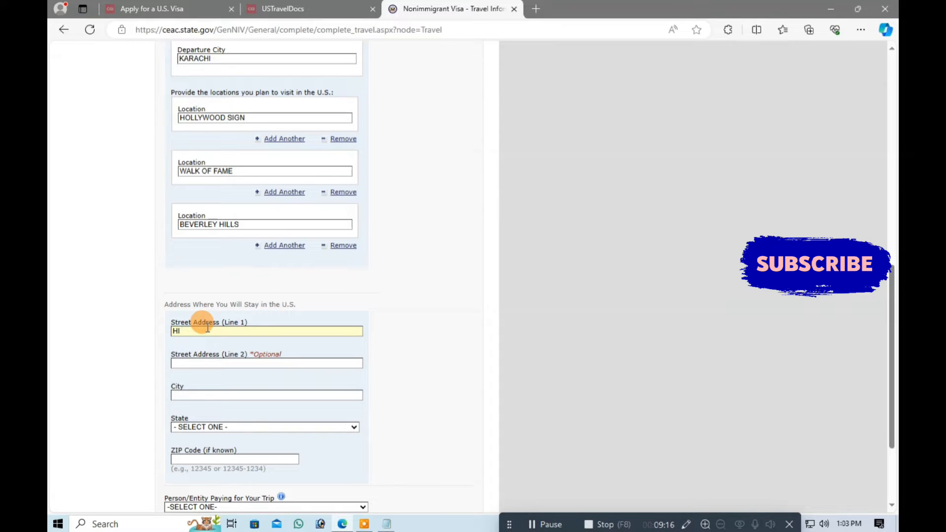
pyautogui.write(' LOS ANGLES (')
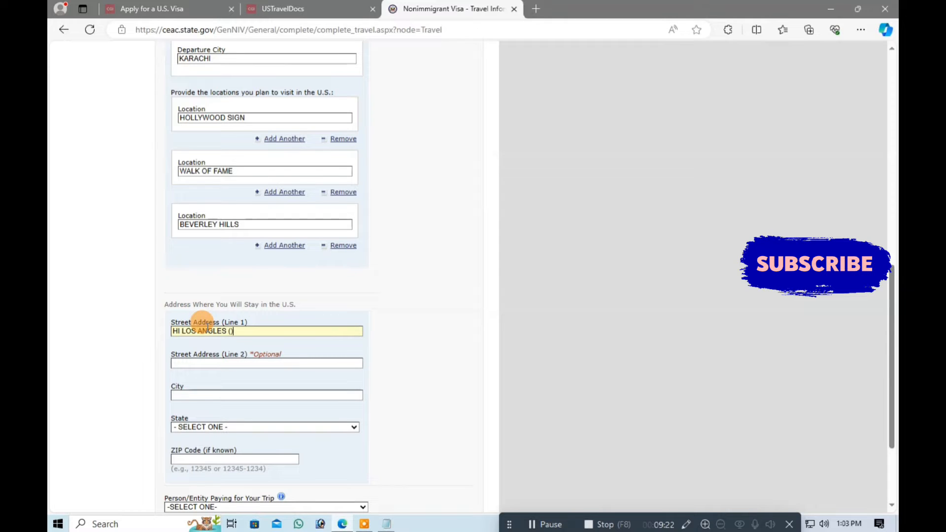
pyautogui.write('HOSTE')
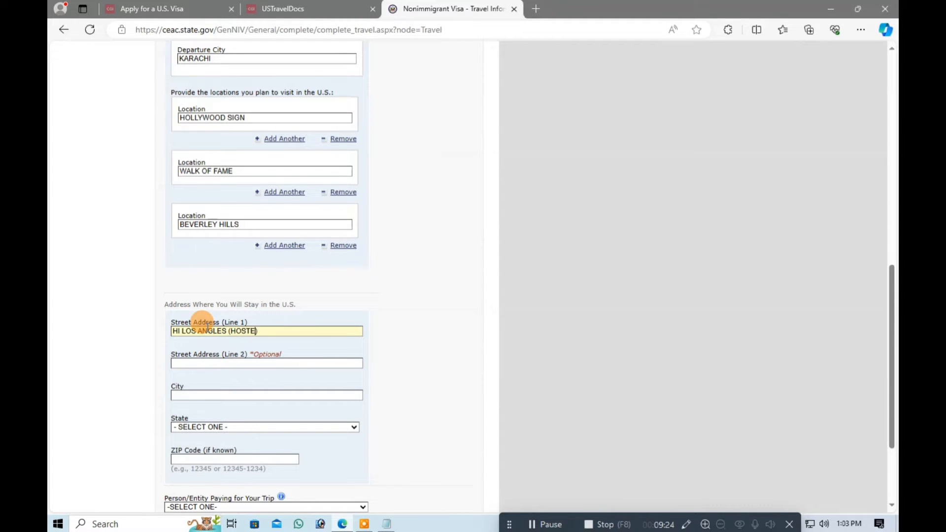
pyautogui.write('L')
pyautogui.click(193, 354)
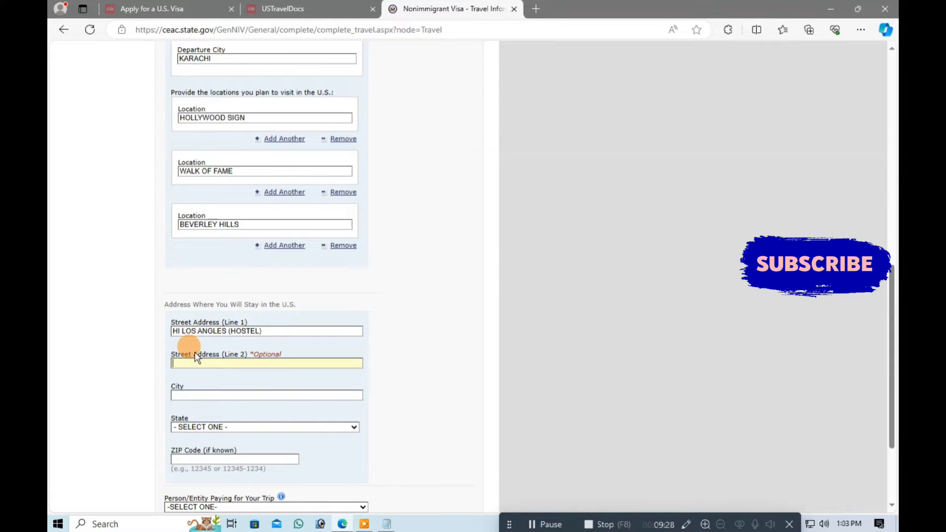
pyautogui.write('ST')
pyautogui.press('BackSpace')
pyautogui.write('AINTAMONIC')
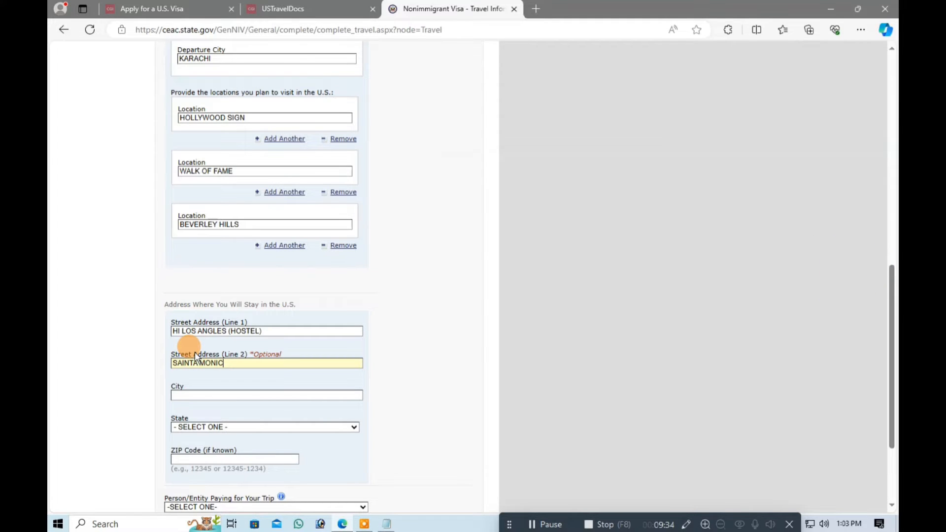
pyautogui.write('A')
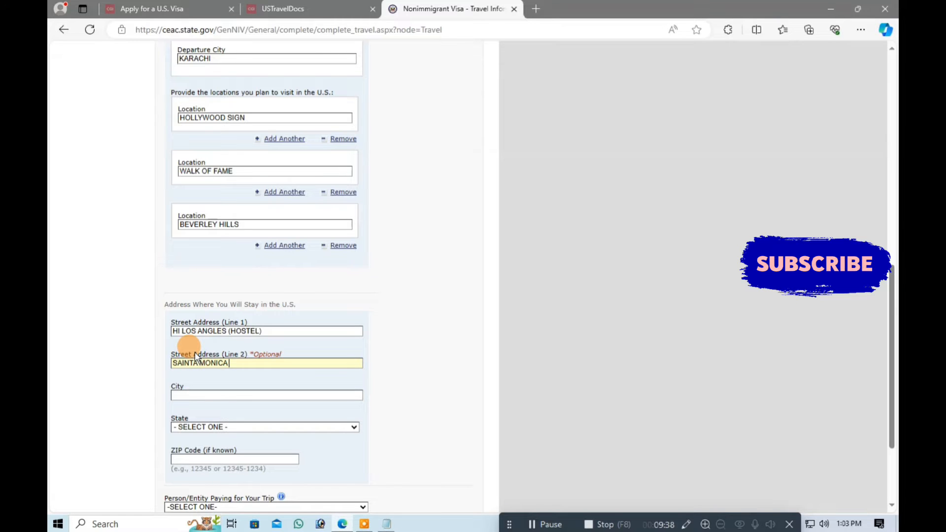
pyautogui.write(' PIER ROAD')
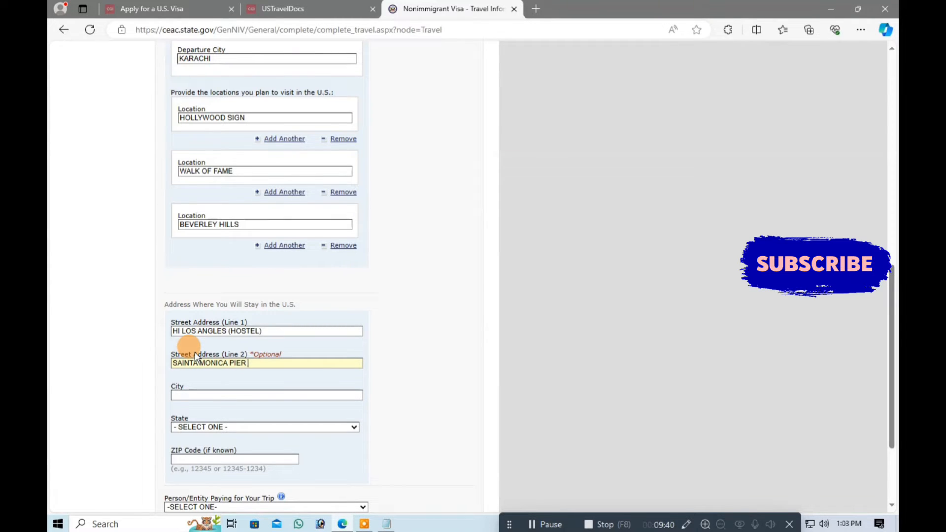
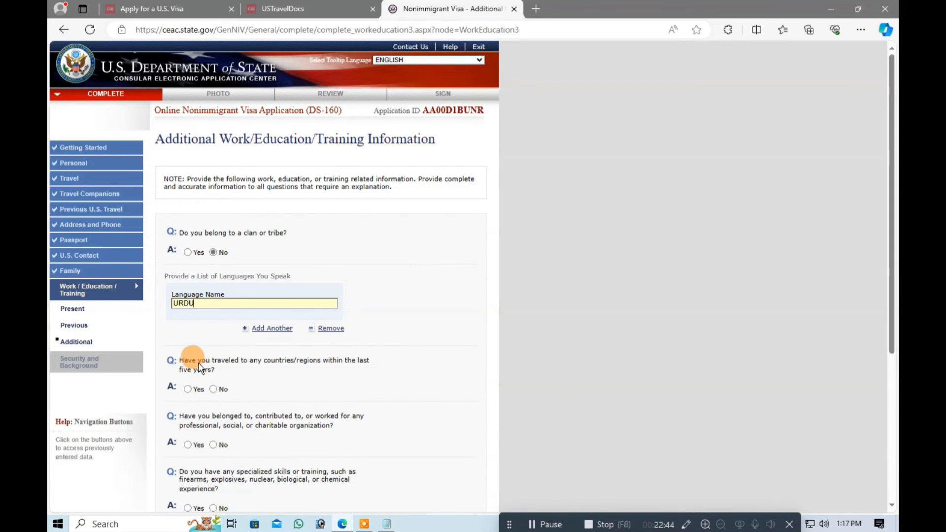
# - Answer Yes to travel in the last five years and list Bahrain and Saudi Arabia
pyautogui.click(189, 389)
pyautogui.click(250, 433)
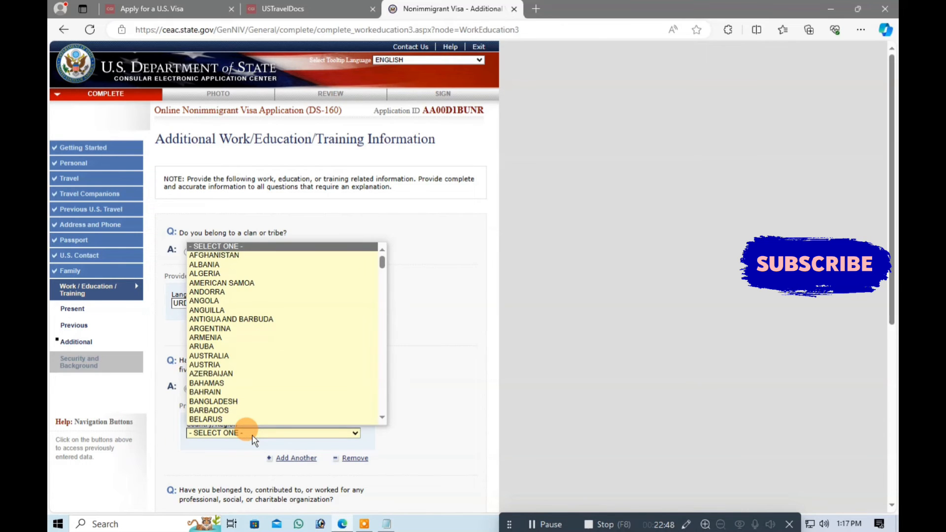
pyautogui.click(206, 391)
pyautogui.click(296, 457)
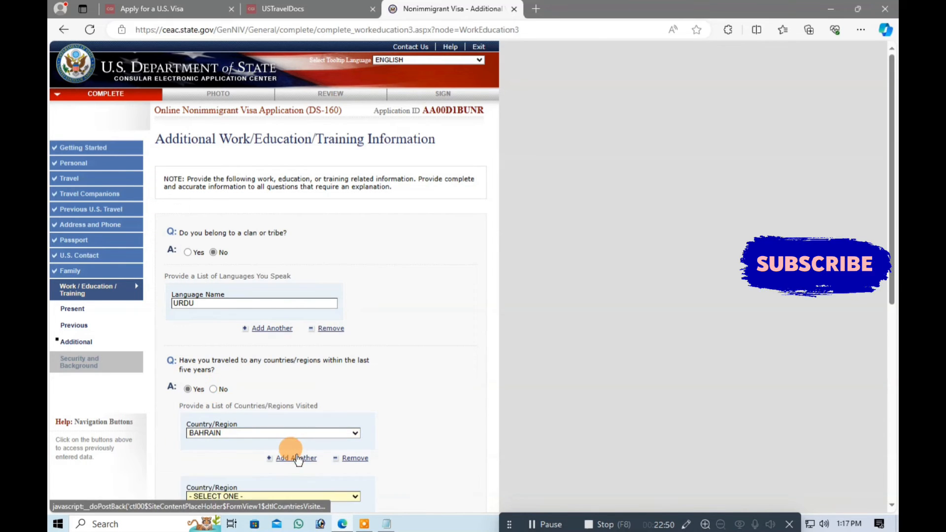
pyautogui.click(242, 426)
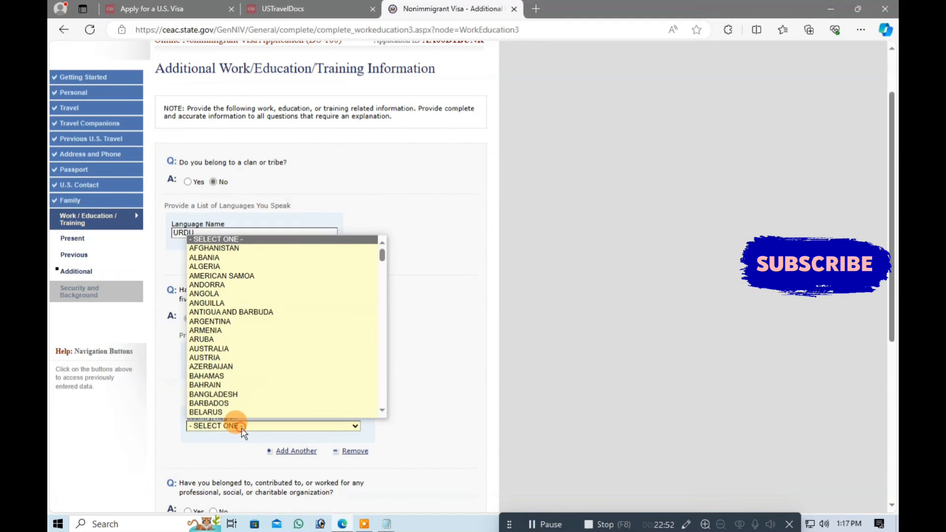
pyautogui.press('s')
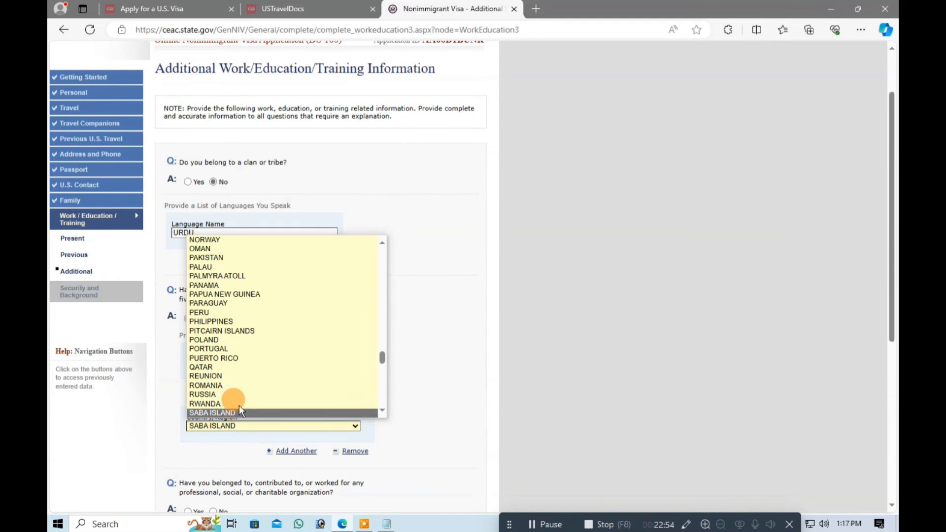
pyautogui.scroll(1, 238, 403)
pyautogui.scroll(-1, 238, 403)
pyautogui.press('s')
pyautogui.press('s')
pyautogui.press('s')
pyautogui.press('s')
pyautogui.press('s')
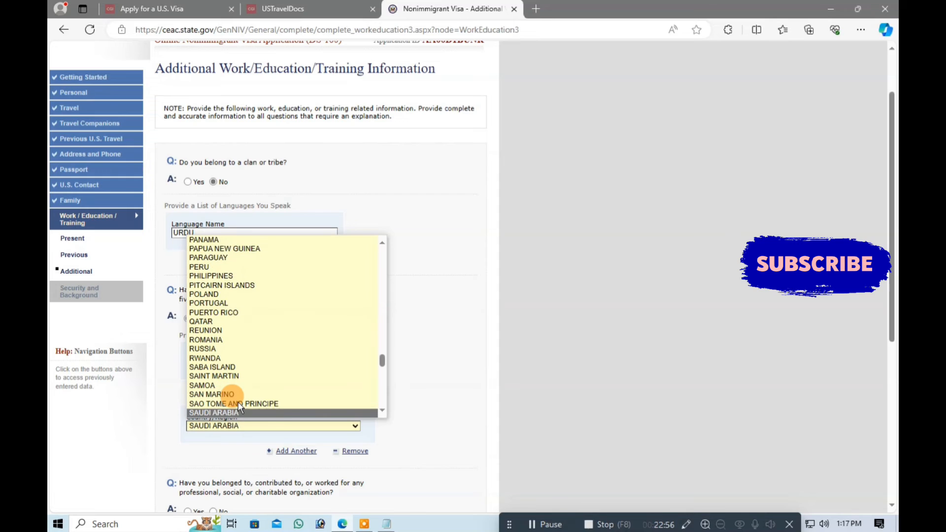
pyautogui.press('s')
pyautogui.click(235, 403)
# - Add Oman as the third visited country
pyautogui.click(293, 451)
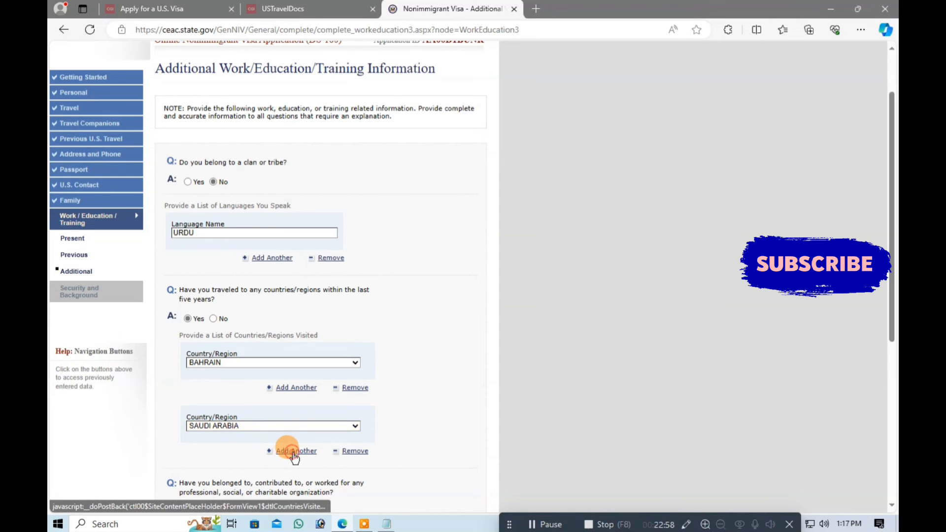
pyautogui.scroll(-3, 261, 434)
pyautogui.click(227, 368)
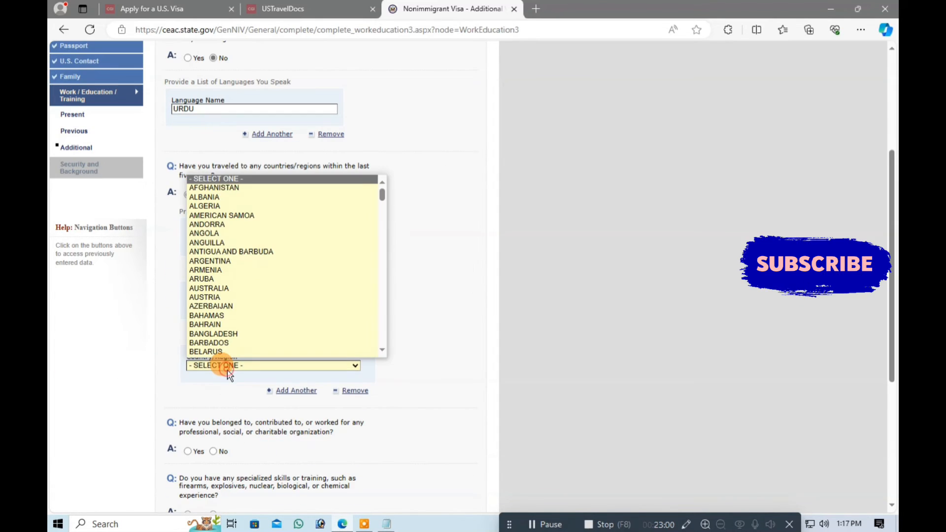
pyautogui.press('o')
pyautogui.press('Return')
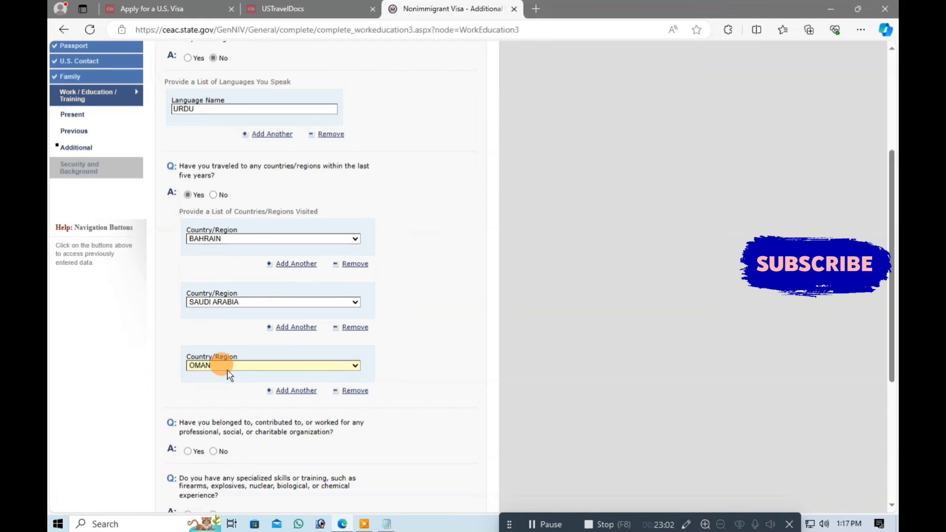
# - Answer No to the organization membership and specialized skills questions
pyautogui.scroll(-1, 236, 436)
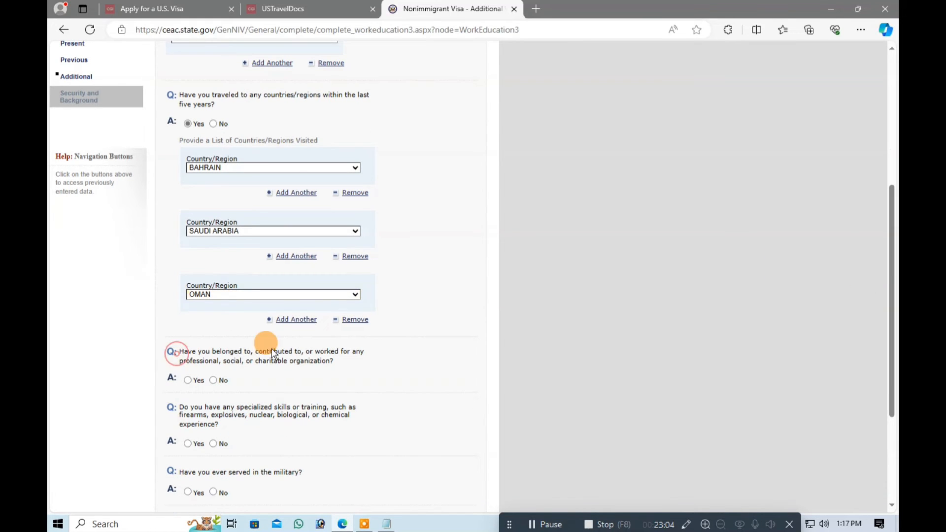
pyautogui.click(319, 357)
pyautogui.tripleClick(319, 357)
pyautogui.click(200, 358)
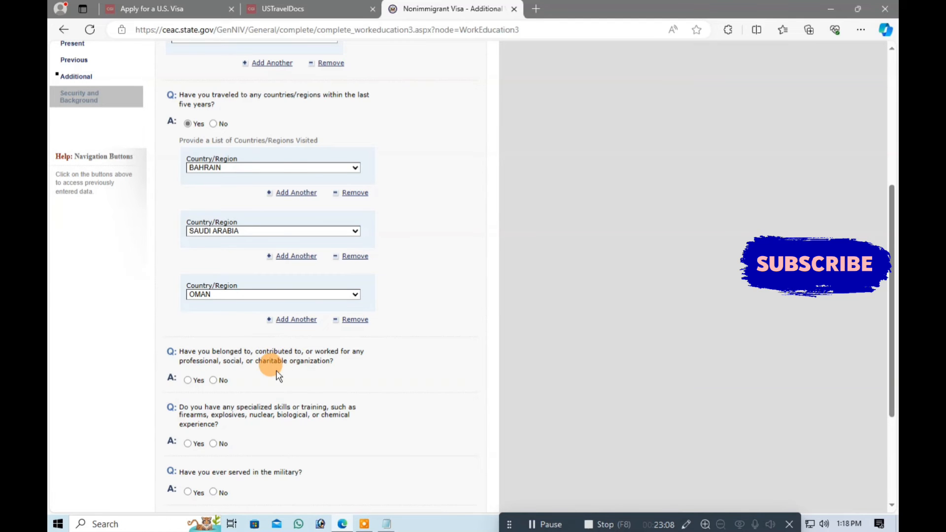
pyautogui.scroll(-5, 242, 330)
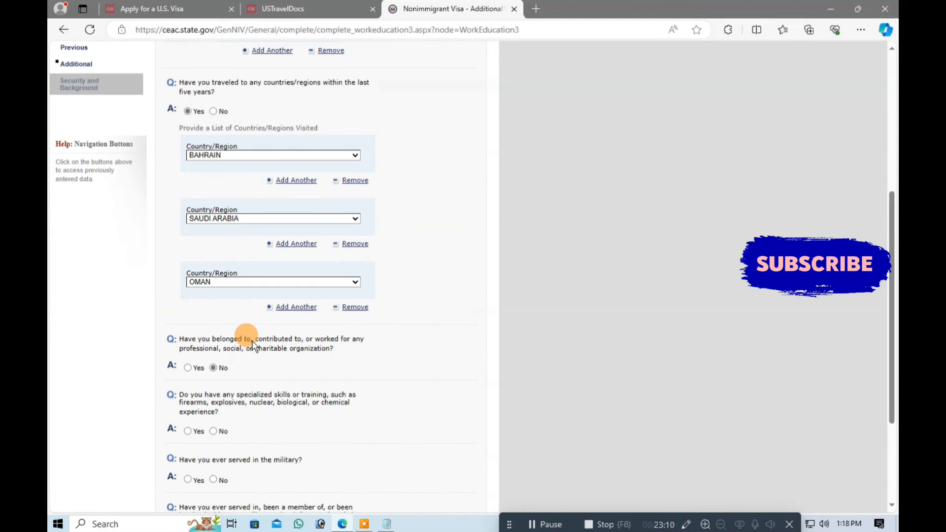
pyautogui.click(191, 335)
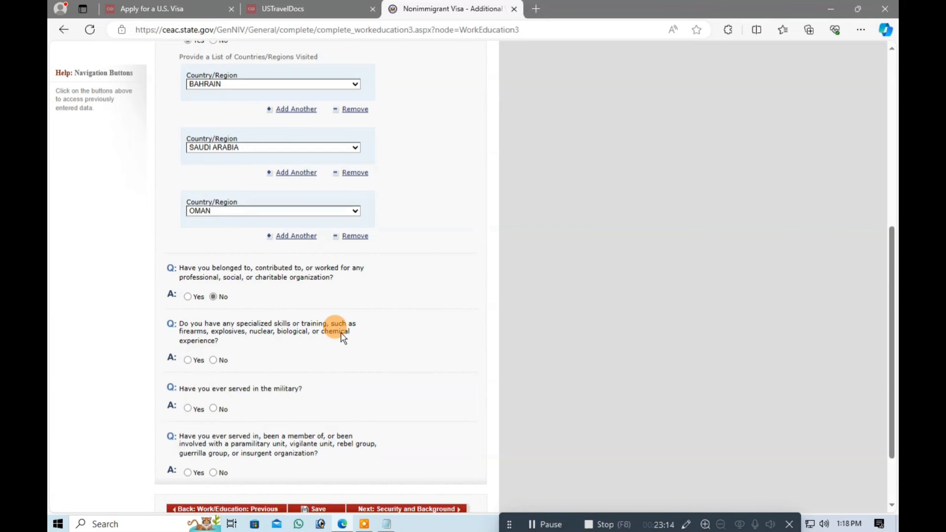
pyautogui.click(214, 360)
# - Answer No to military service and paramilitary group questions, then continue to Security and Background
pyautogui.scroll(-1, 204, 397)
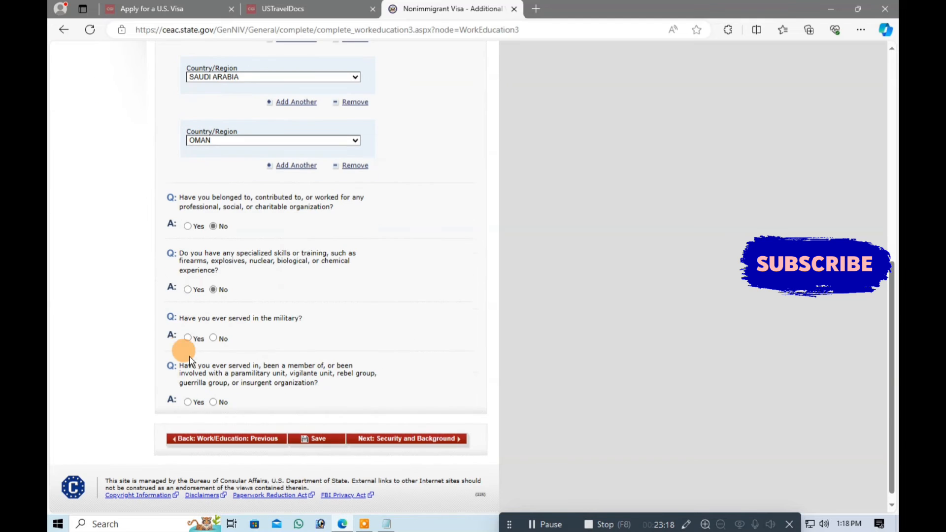
pyautogui.moveTo(185, 326); pyautogui.dragTo(276, 329)
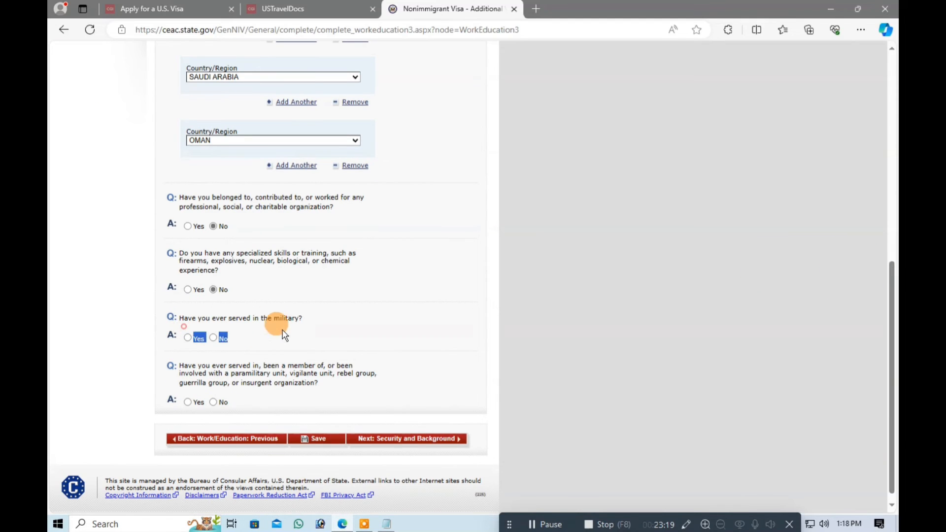
pyautogui.click(212, 337)
pyautogui.moveTo(168, 355); pyautogui.dragTo(239, 369)
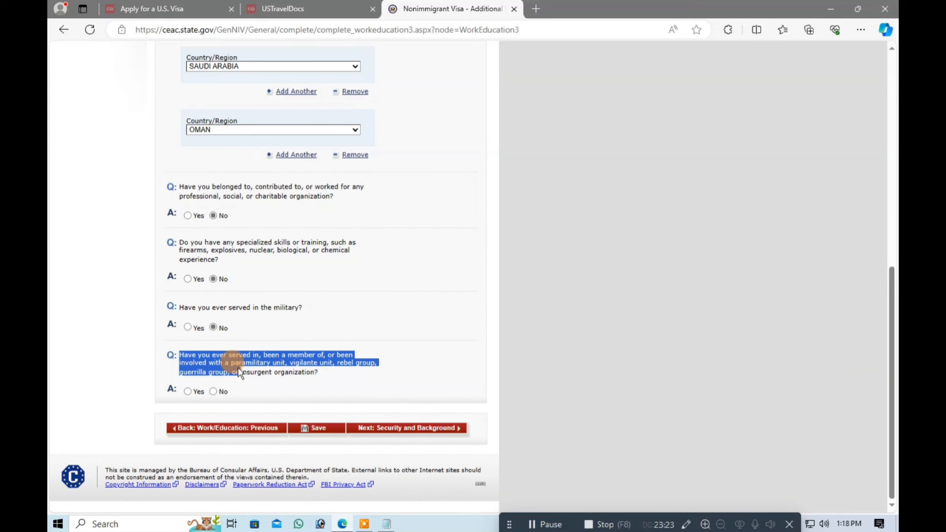
pyautogui.moveTo(318, 384); pyautogui.dragTo(327, 387)
pyautogui.click(315, 386)
pyautogui.click(213, 392)
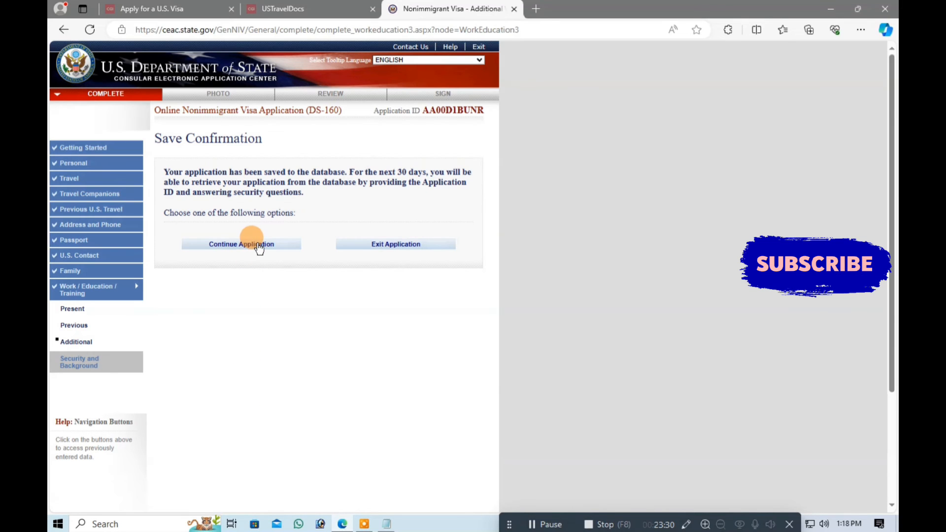
pyautogui.click(259, 244)
pyautogui.scroll(-10, 411, 328)
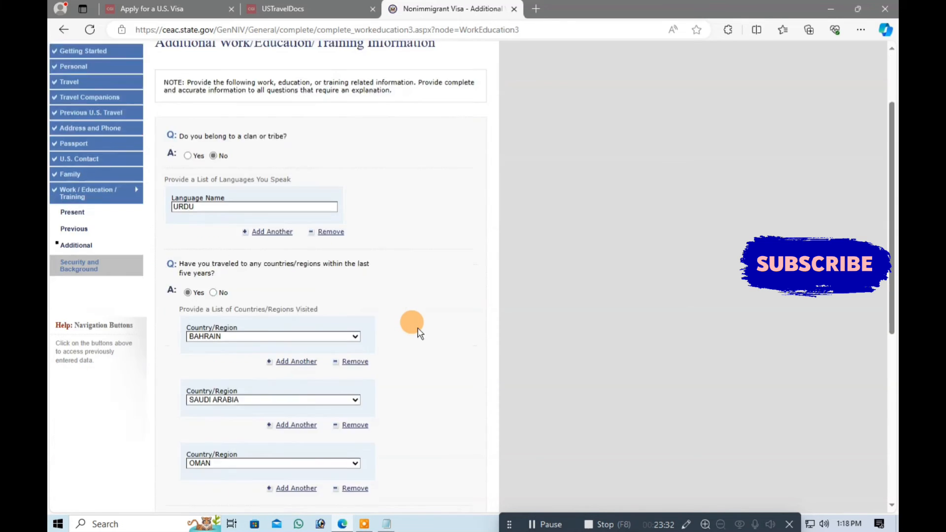
pyautogui.click(421, 427)
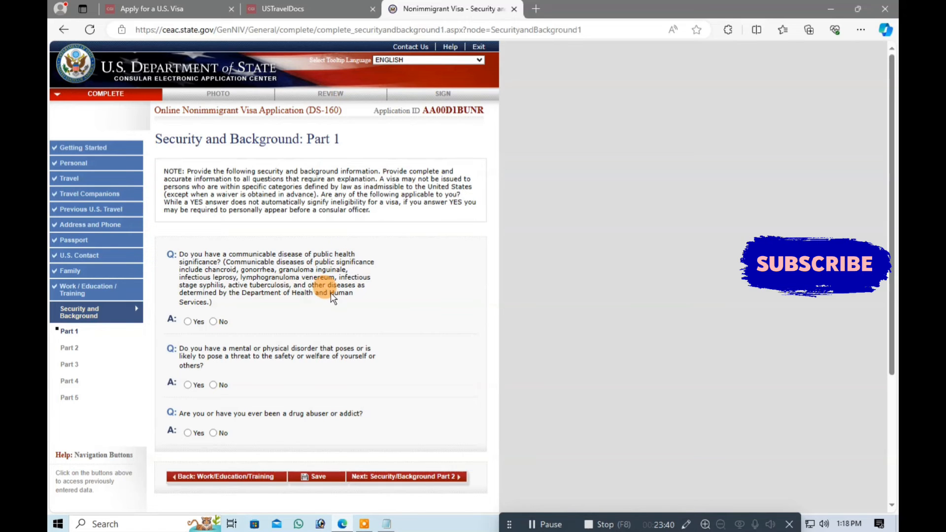
# - Answer No to the communicable disease, mental disorder and drug abuse questions
pyautogui.moveTo(182, 262); pyautogui.dragTo(269, 319)
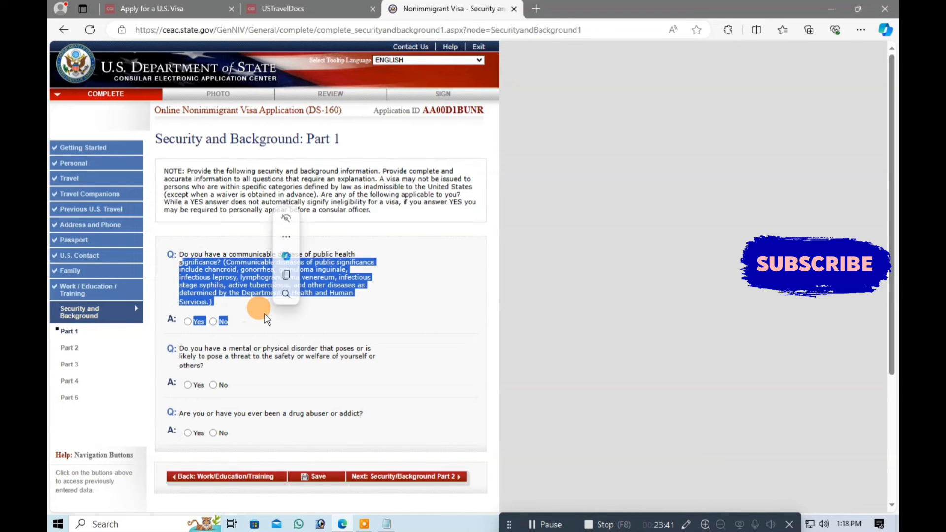
pyautogui.click(221, 322)
pyautogui.click(180, 350)
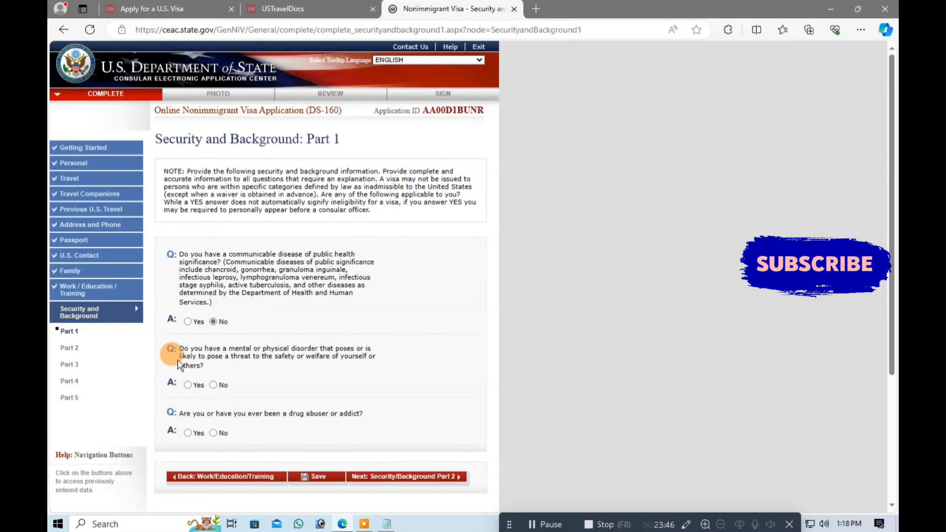
pyautogui.click(214, 387)
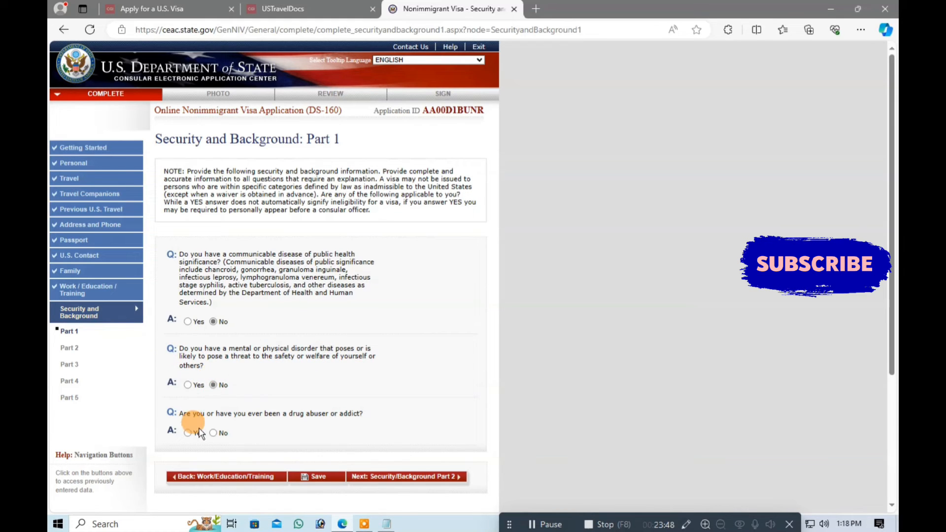
pyautogui.moveTo(170, 413); pyautogui.dragTo(374, 418)
pyautogui.click(348, 431)
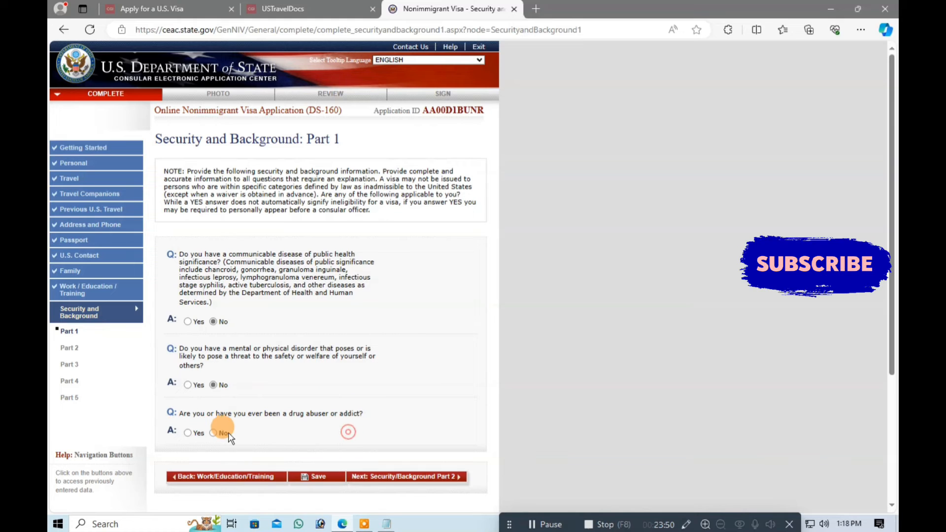
pyautogui.click(213, 433)
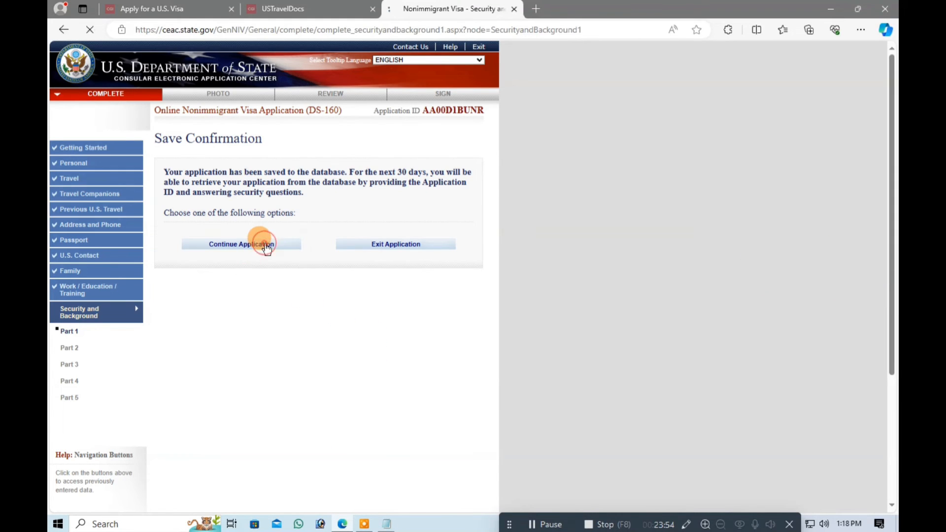
pyautogui.scroll(-4, 401, 253)
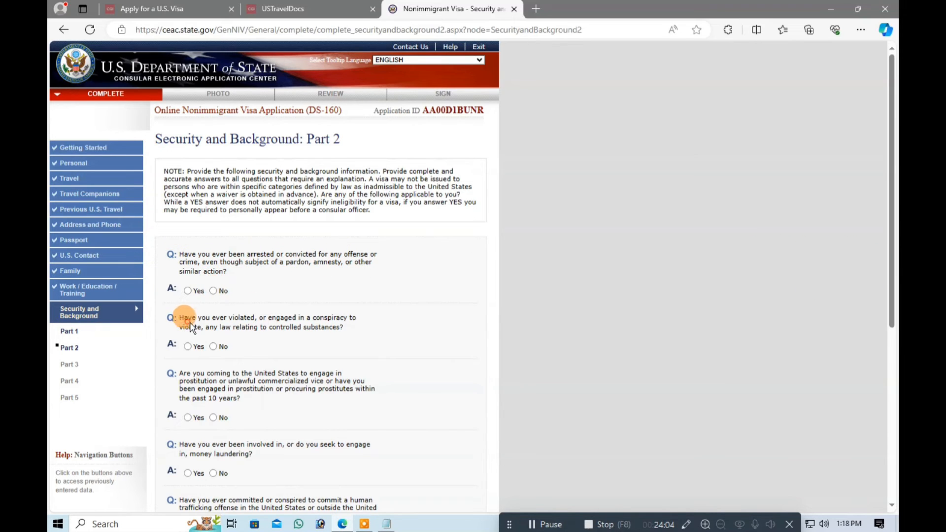
# - Answer No to the controlled substances, prostitution and money laundering questions
pyautogui.moveTo(188, 327); pyautogui.dragTo(339, 327)
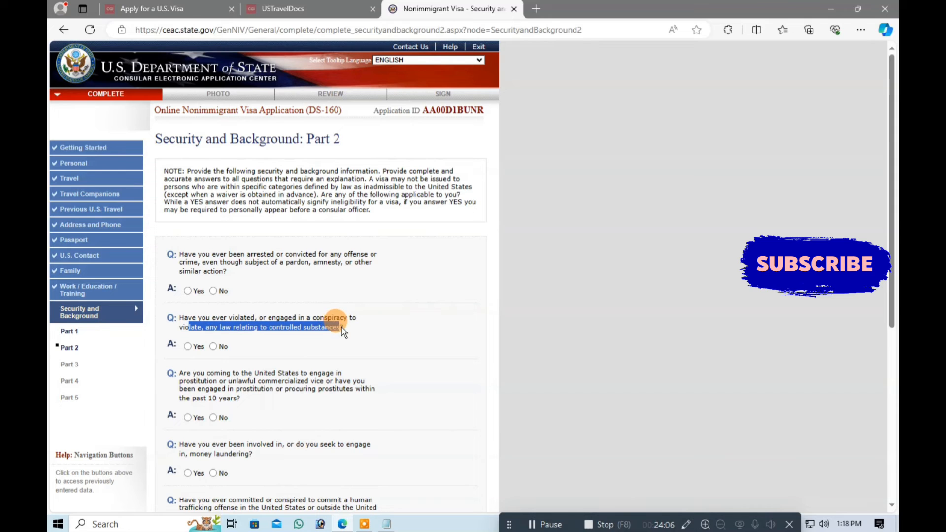
pyautogui.click(349, 354)
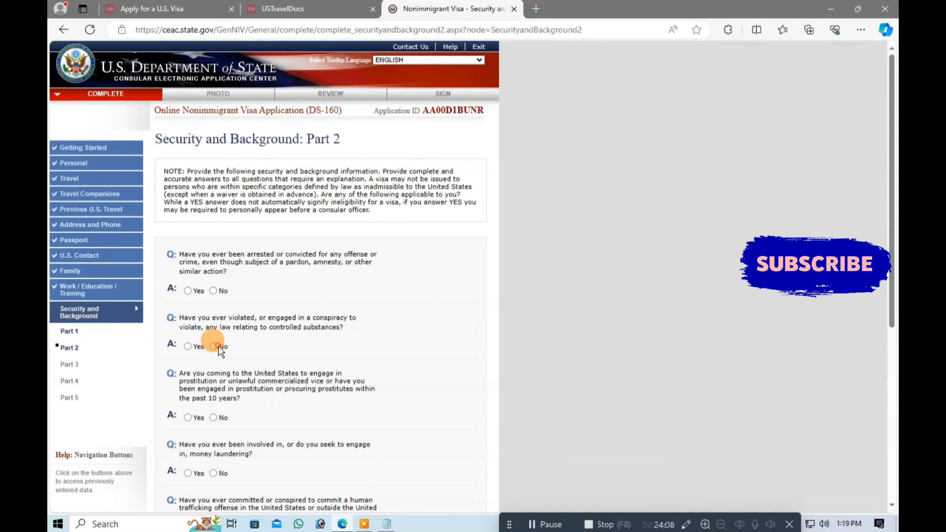
pyautogui.scroll(-2, 218, 379)
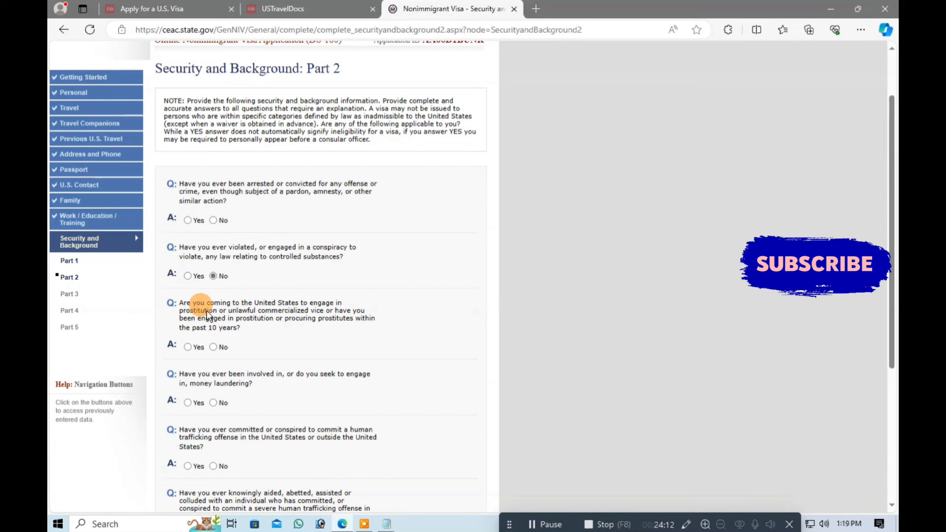
pyautogui.moveTo(213, 315); pyautogui.dragTo(328, 323)
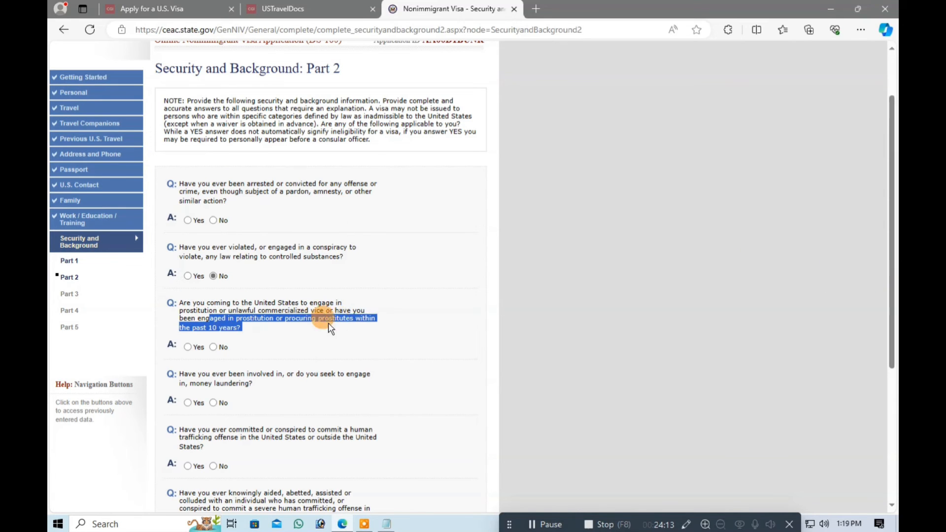
pyautogui.click(217, 344)
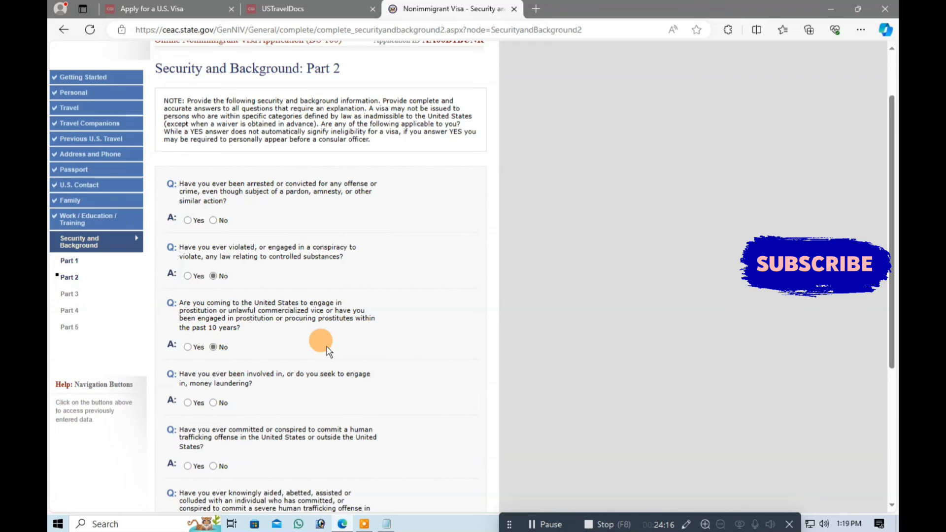
pyautogui.scroll(-2, 295, 325)
pyautogui.moveTo(189, 309); pyautogui.dragTo(300, 327)
pyautogui.click(309, 331)
pyautogui.click(215, 331)
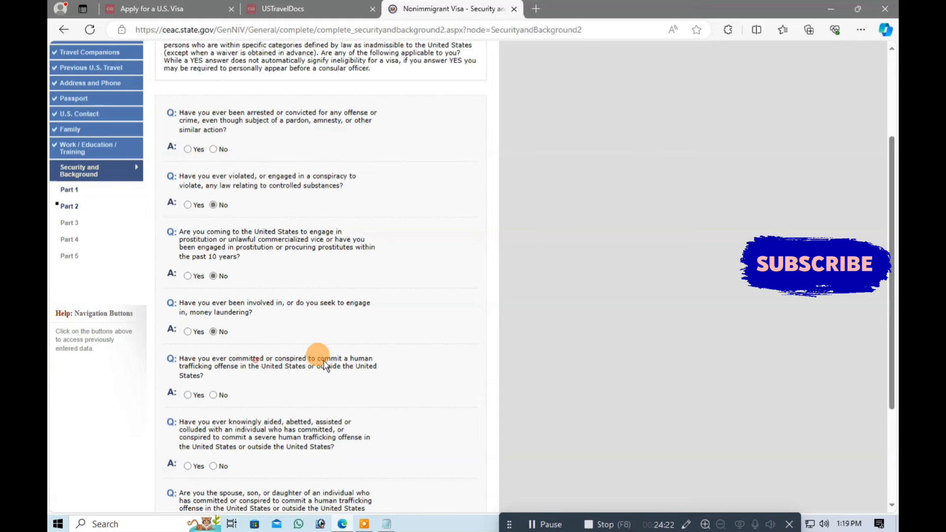
# - Answer No to the human trafficking questions and try moving on to Part 3
pyautogui.moveTo(255, 359); pyautogui.dragTo(316, 376)
pyautogui.click(285, 384)
pyautogui.scroll(-3, 282, 385)
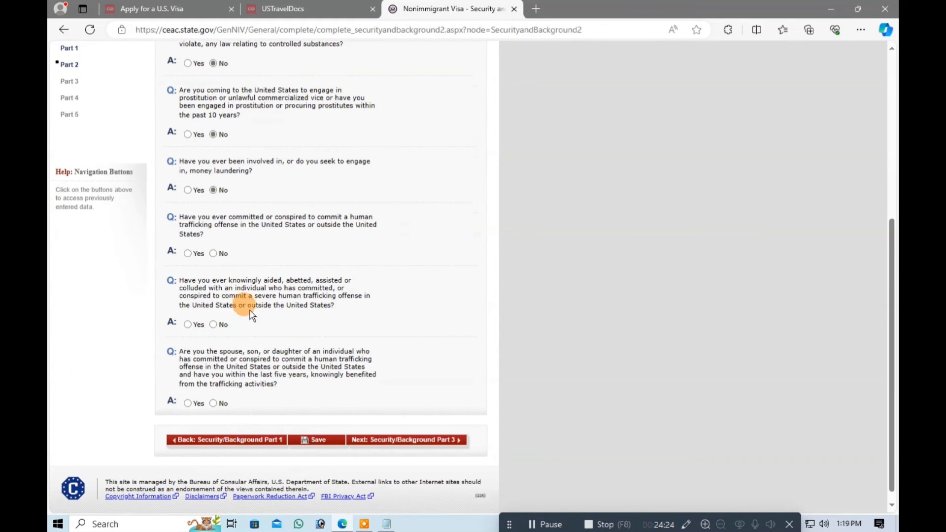
pyautogui.scroll(2, 253, 316)
pyautogui.click(213, 324)
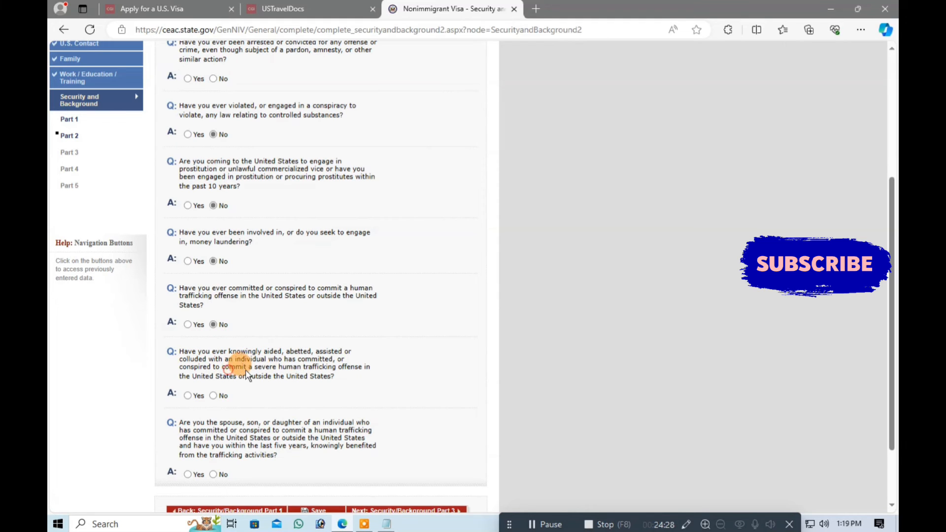
pyautogui.click(213, 396)
pyautogui.scroll(-2, 276, 380)
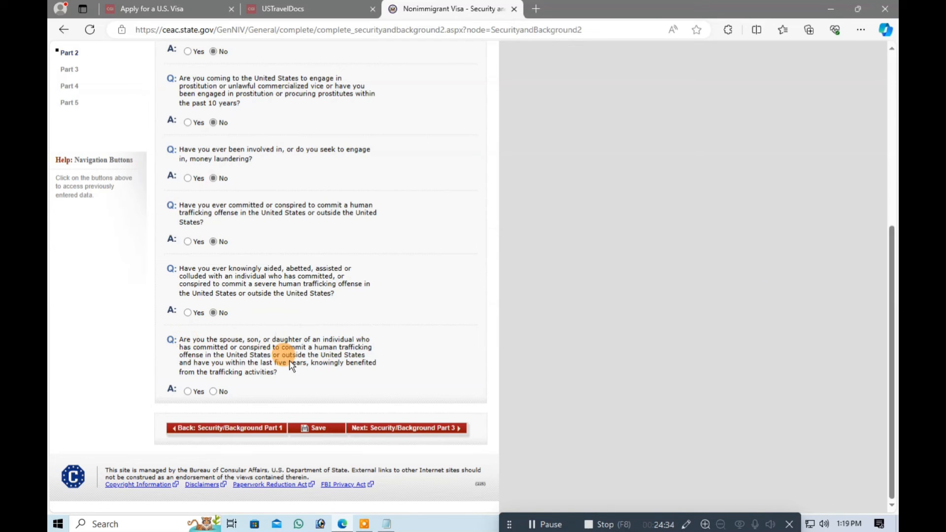
pyautogui.moveTo(186, 340); pyautogui.dragTo(201, 373)
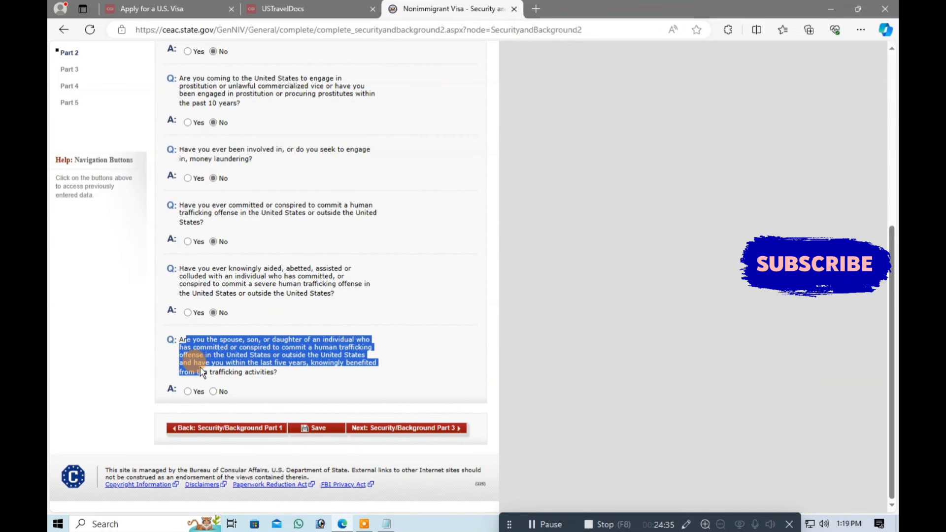
pyautogui.click(280, 391)
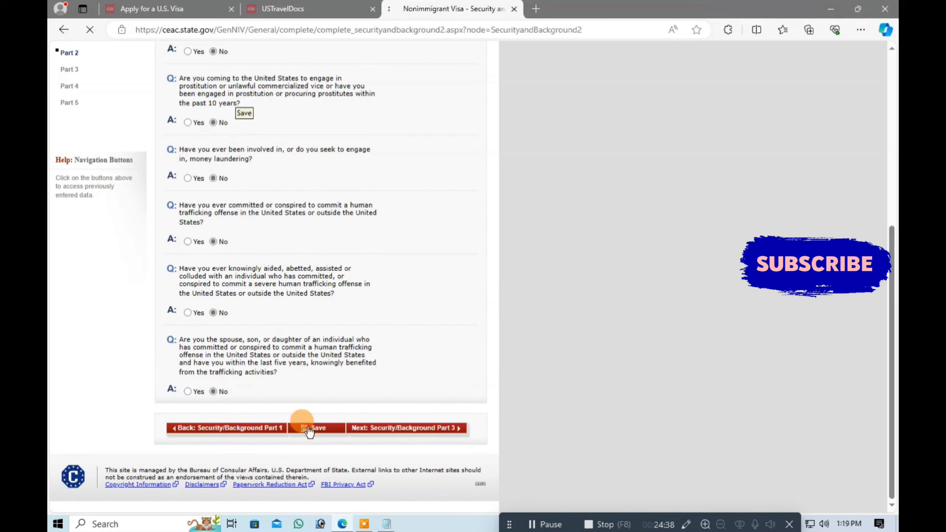
pyautogui.scroll(-10, 310, 341)
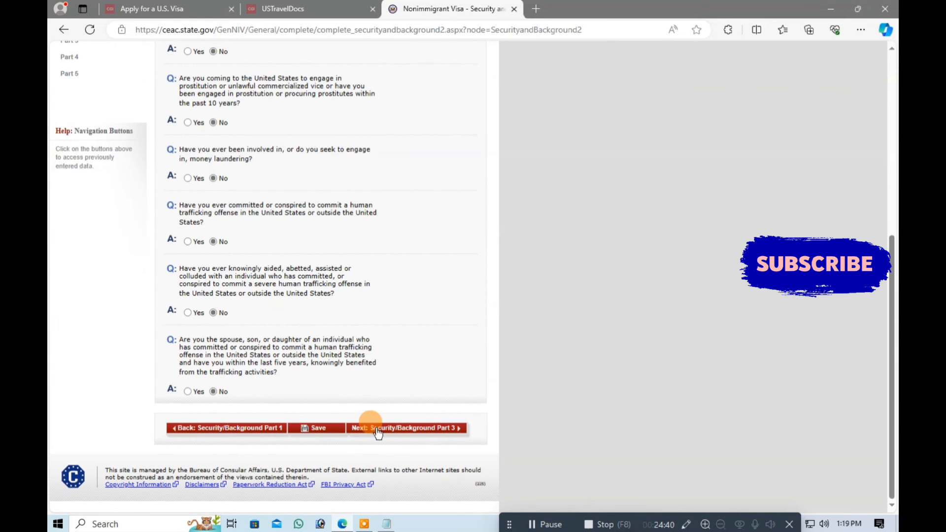
pyautogui.click(378, 433)
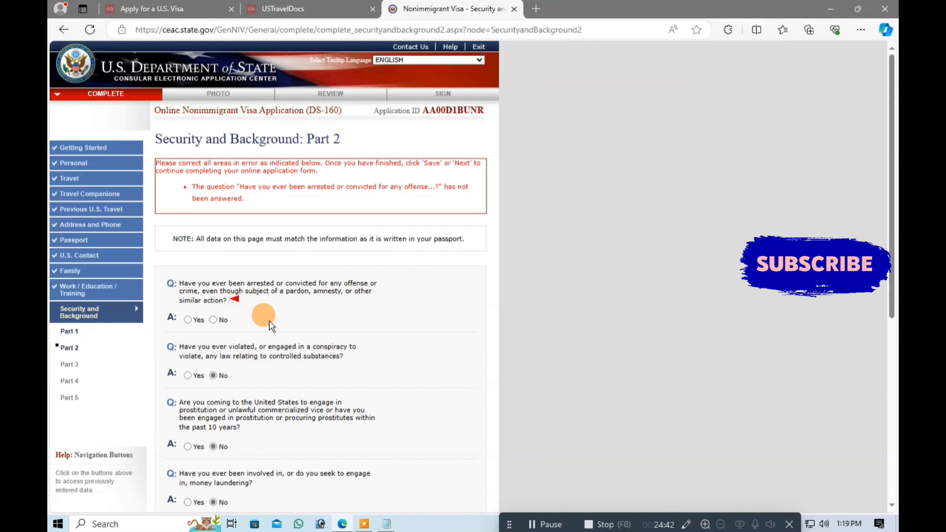
# - Answer No to the flagged arrested-or-convicted question and continue to Part 3
pyautogui.scroll(-4, 269, 321)
pyautogui.scroll(1, 261, 313)
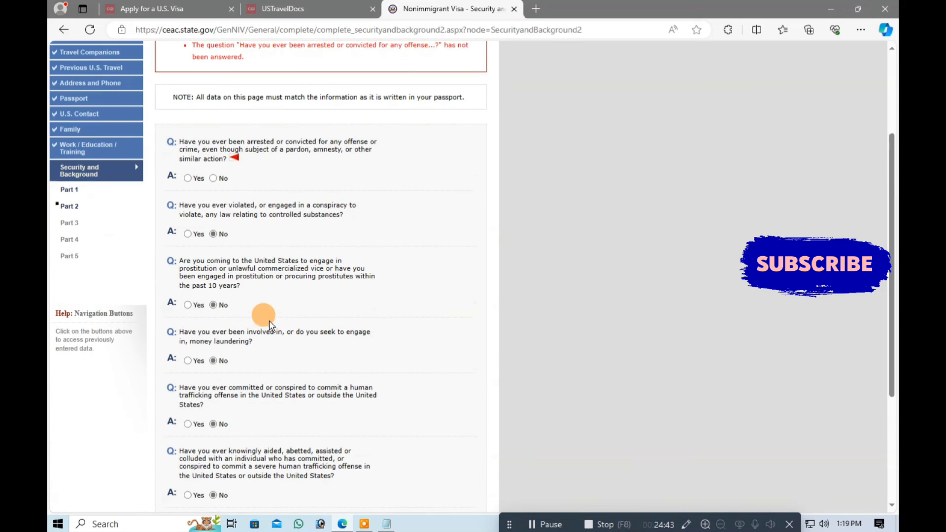
pyautogui.moveTo(356, 150); pyautogui.dragTo(244, 157)
pyautogui.click(216, 163)
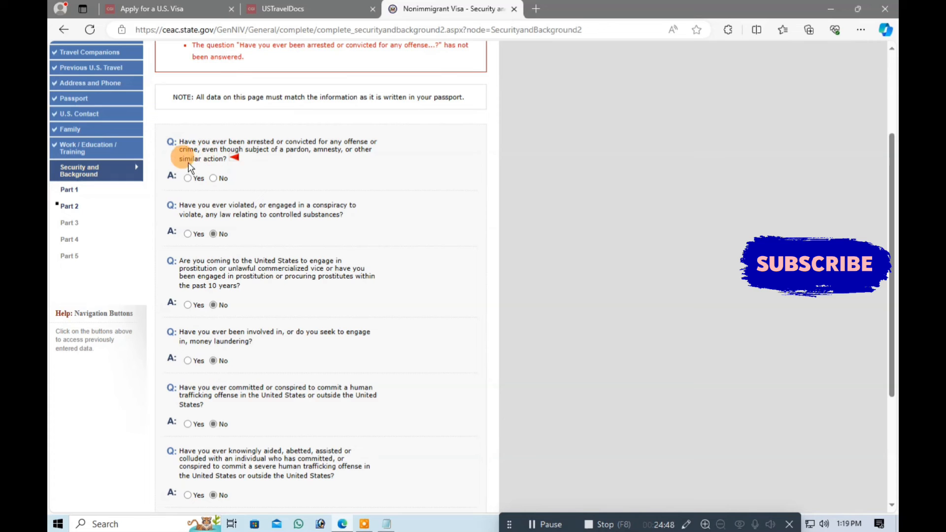
pyautogui.click(213, 178)
pyautogui.scroll(-4, 369, 250)
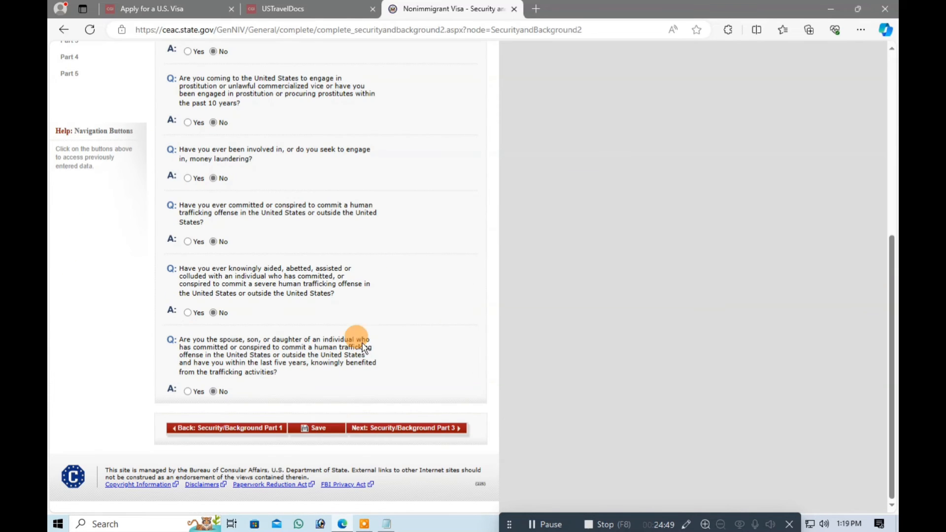
pyautogui.click(369, 427)
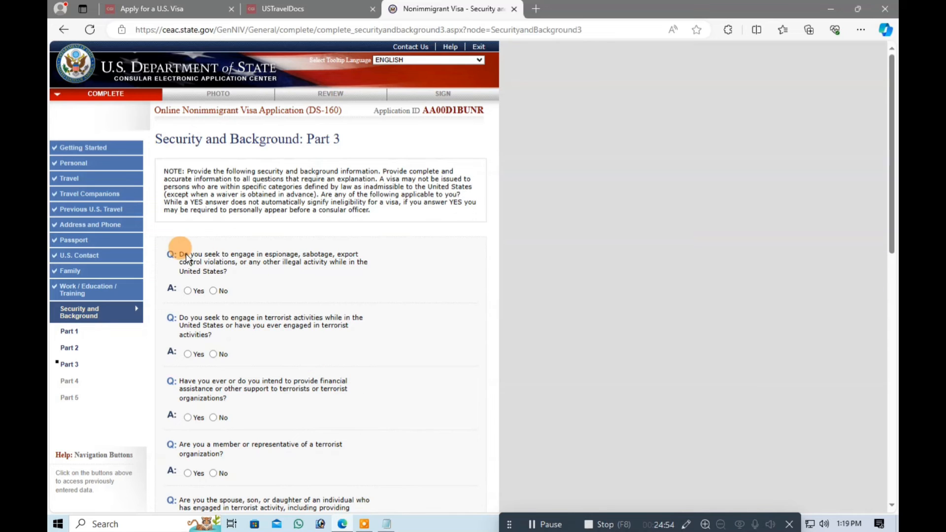
# - Answer No to the espionage, terrorist activities and terrorist financial support questions
pyautogui.moveTo(182, 263); pyautogui.dragTo(368, 272)
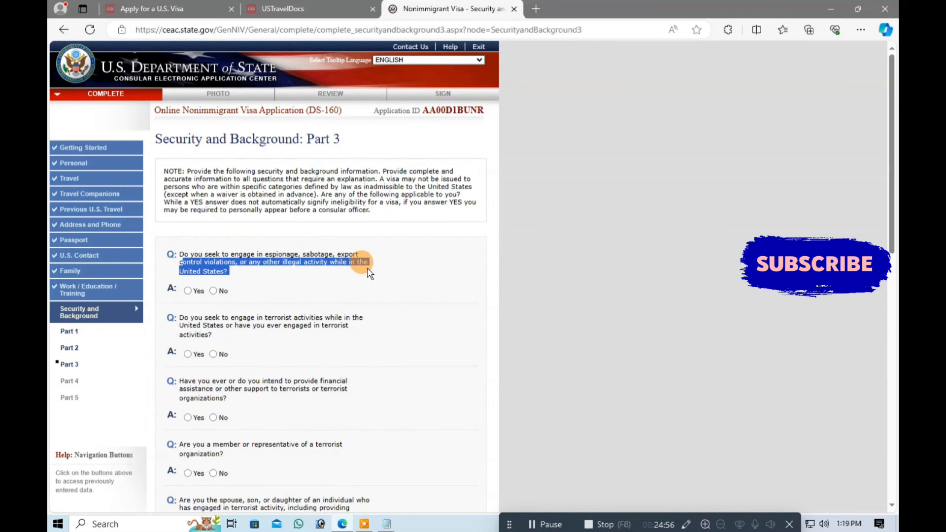
pyautogui.click(213, 291)
pyautogui.click(186, 317)
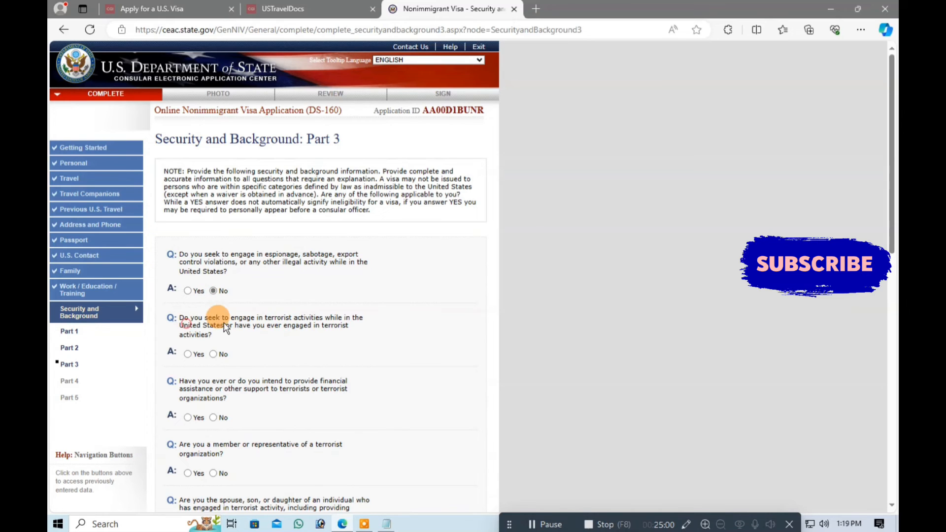
pyautogui.moveTo(225, 328); pyautogui.dragTo(265, 343)
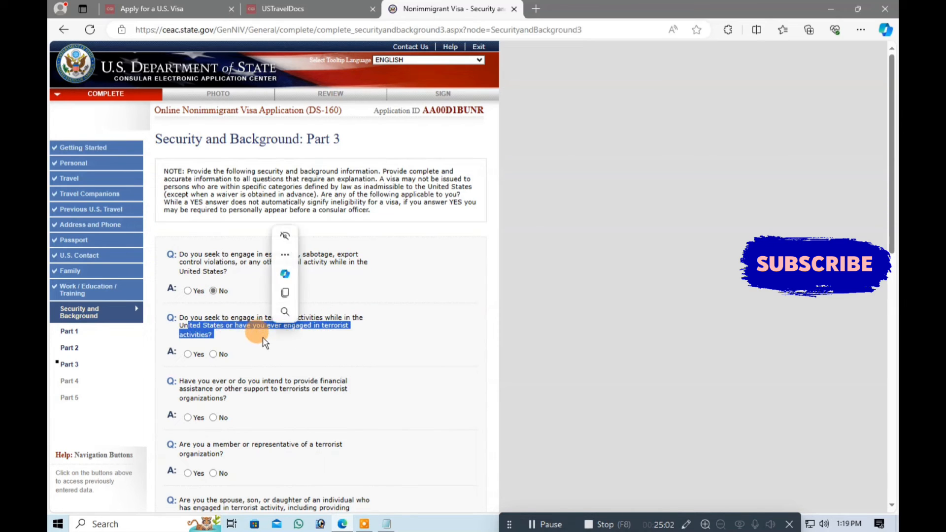
pyautogui.click(221, 353)
pyautogui.scroll(-3, 215, 353)
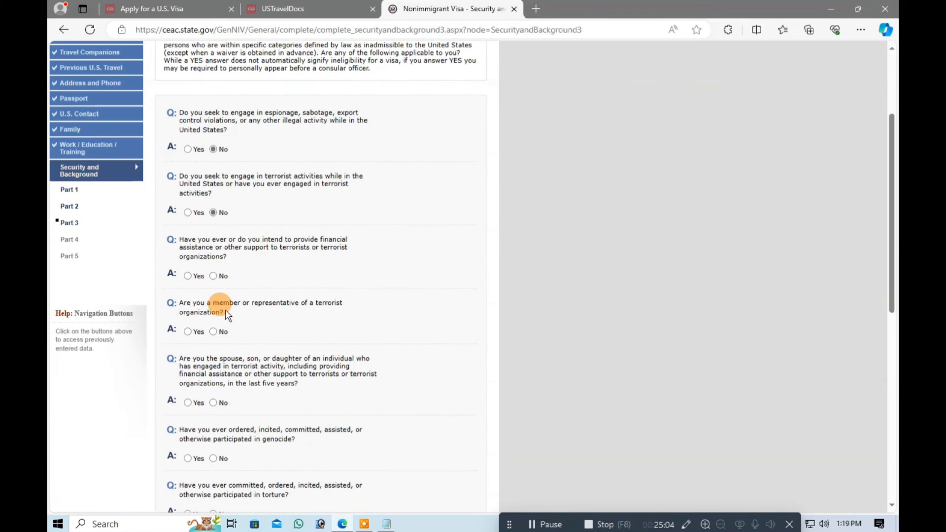
pyautogui.click(182, 245)
pyautogui.tripleClick(325, 253)
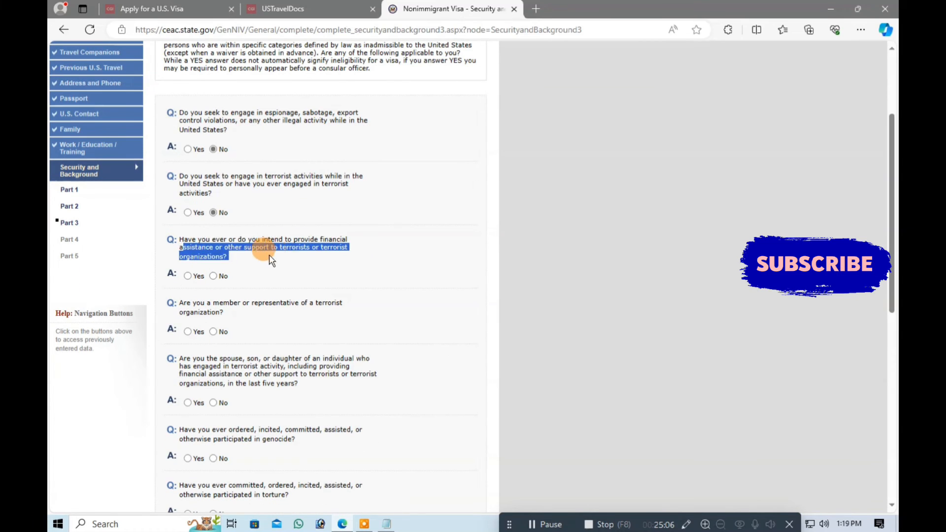
pyautogui.click(271, 265)
# - Answer No to terrorist organization membership, terrorist relative, genocide and torture questions
pyautogui.scroll(-3, 216, 283)
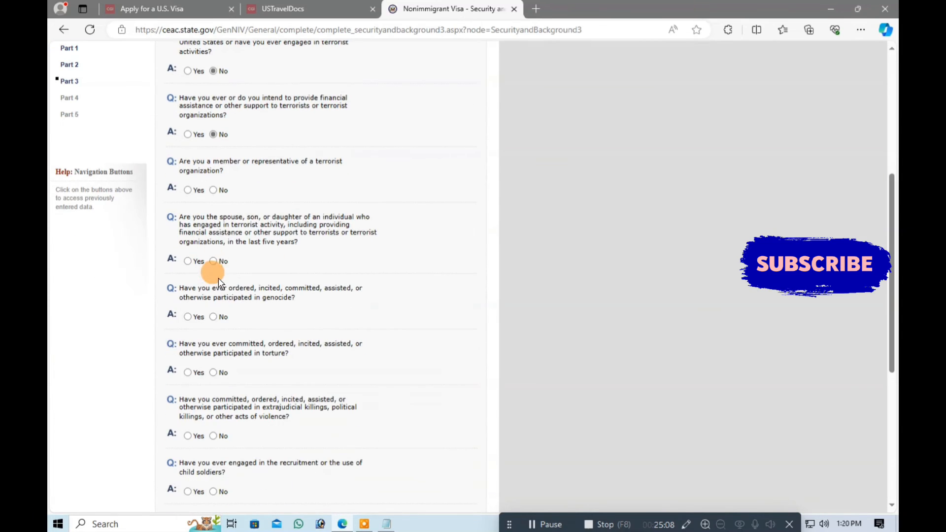
pyautogui.click(186, 164)
pyautogui.tripleClick(314, 174)
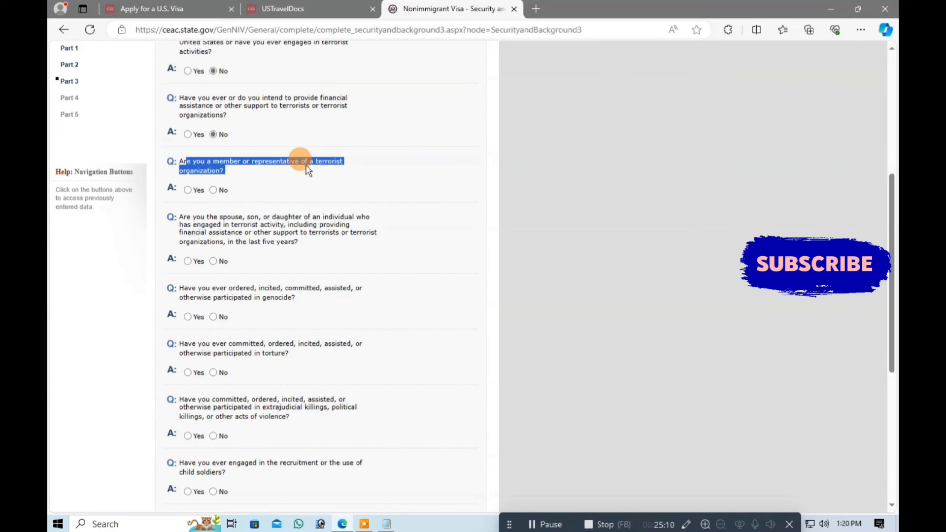
pyautogui.click(313, 186)
pyautogui.click(214, 190)
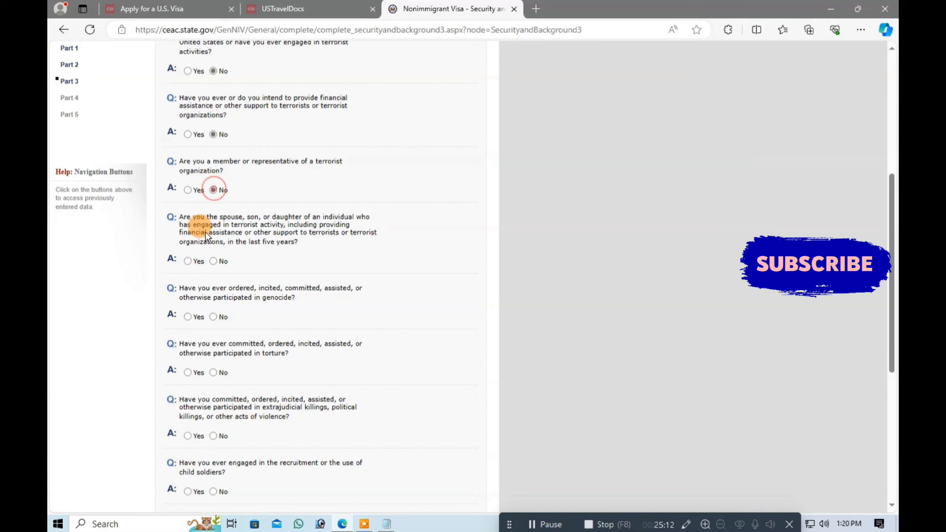
pyautogui.tripleClick(351, 228)
pyautogui.click(291, 253)
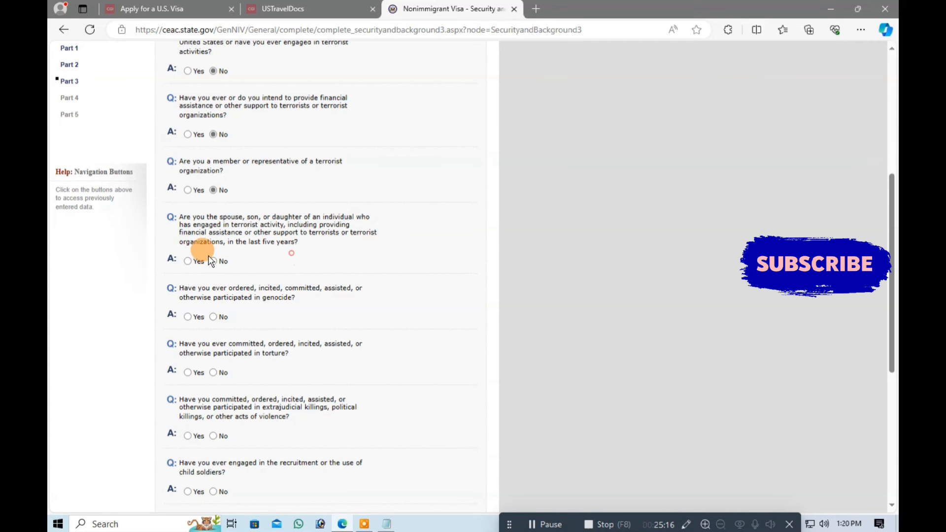
pyautogui.scroll(-2, 215, 265)
pyautogui.moveTo(183, 228); pyautogui.dragTo(331, 218)
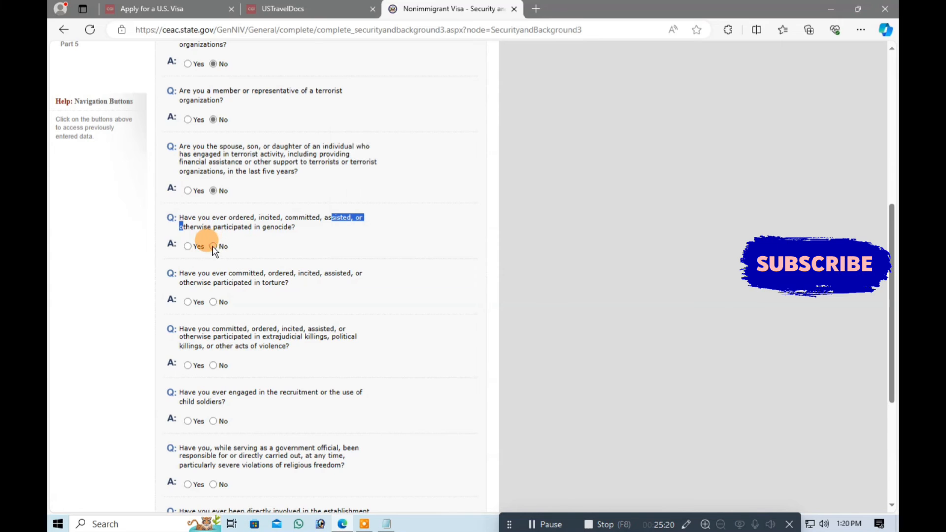
pyautogui.scroll(-2, 232, 237)
pyautogui.moveTo(188, 203); pyautogui.dragTo(279, 238)
pyautogui.click(279, 237)
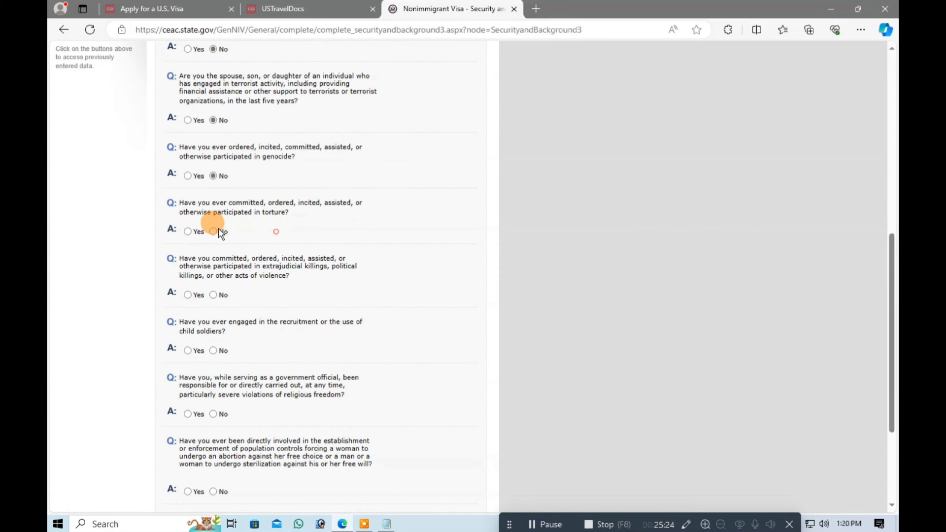
# - Answer No to the extrajudicial killings, child soldiers and religious freedom questions
pyautogui.scroll(-2, 226, 245)
pyautogui.moveTo(180, 196); pyautogui.dragTo(273, 207)
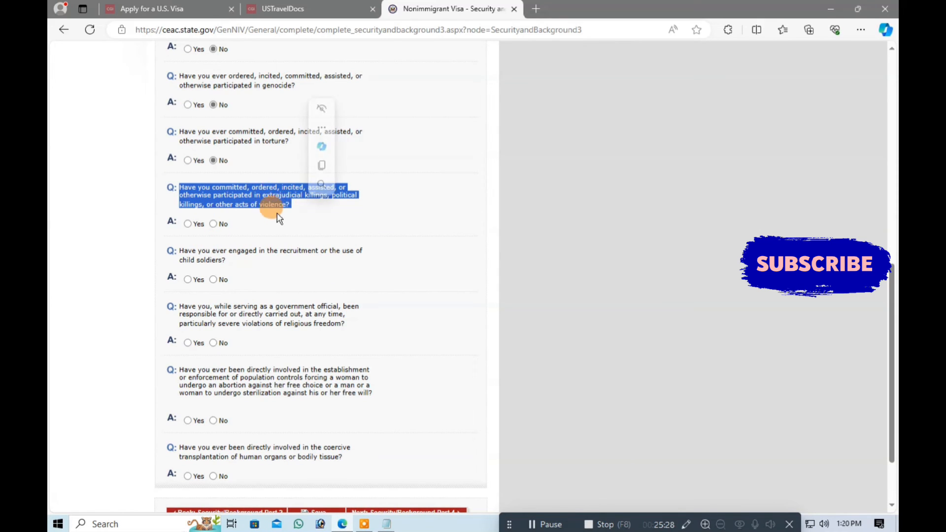
pyautogui.click(270, 212)
pyautogui.click(213, 223)
pyautogui.scroll(-2, 249, 254)
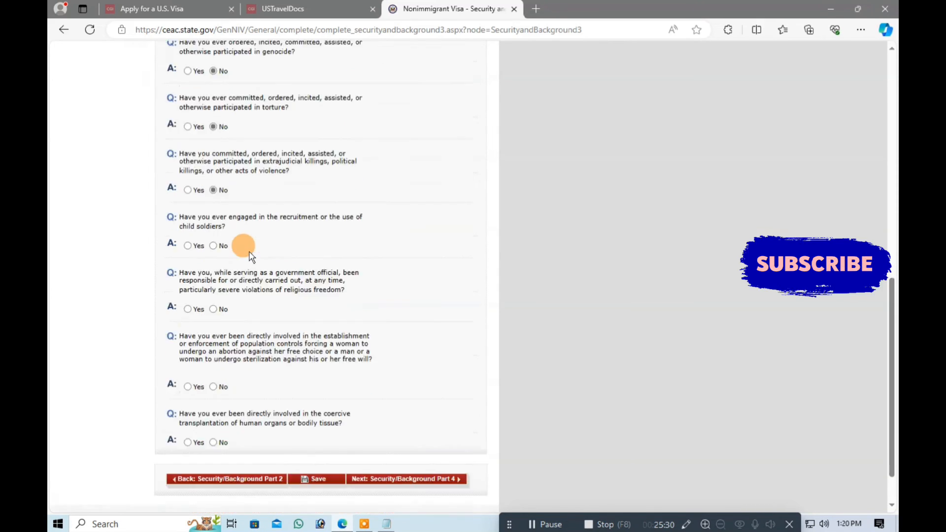
pyautogui.moveTo(180, 180); pyautogui.dragTo(266, 190)
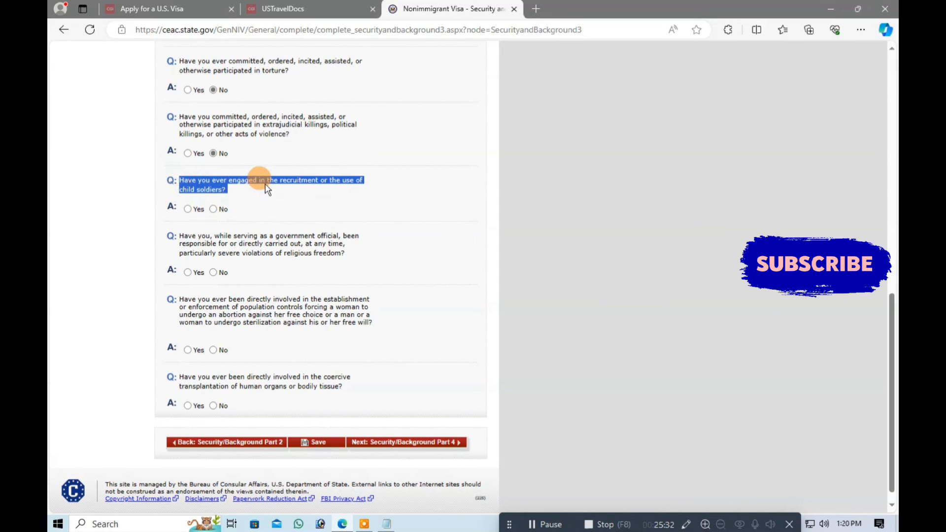
pyautogui.click(264, 205)
pyautogui.click(213, 209)
pyautogui.scroll(-1, 245, 228)
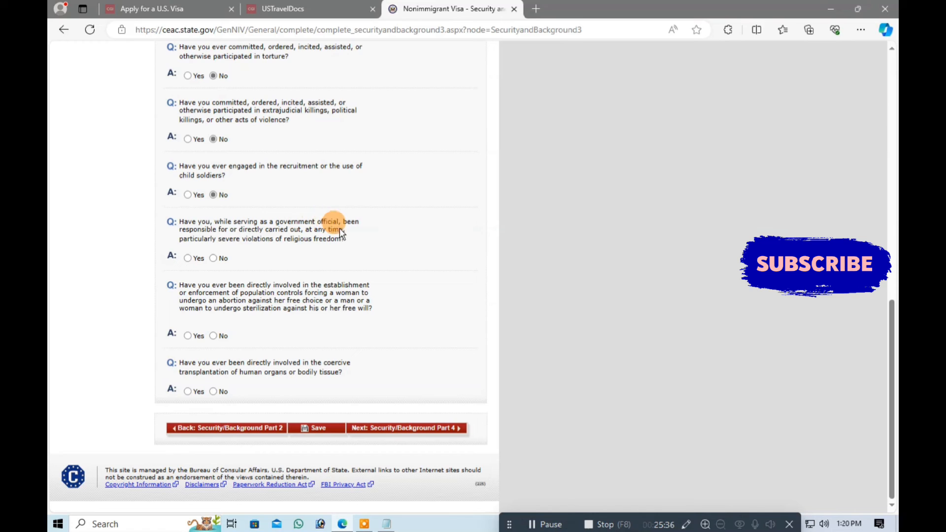
pyautogui.moveTo(185, 229); pyautogui.dragTo(354, 254)
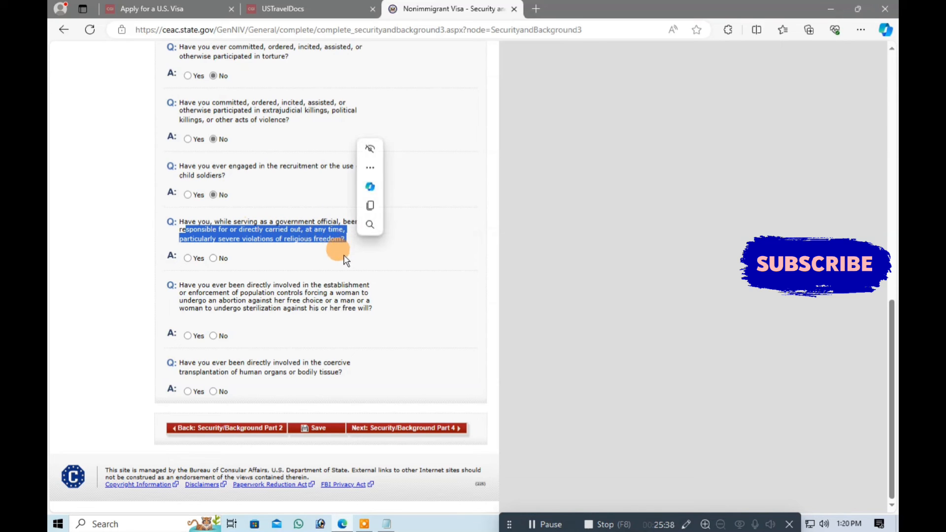
pyautogui.click(340, 258)
pyautogui.click(214, 257)
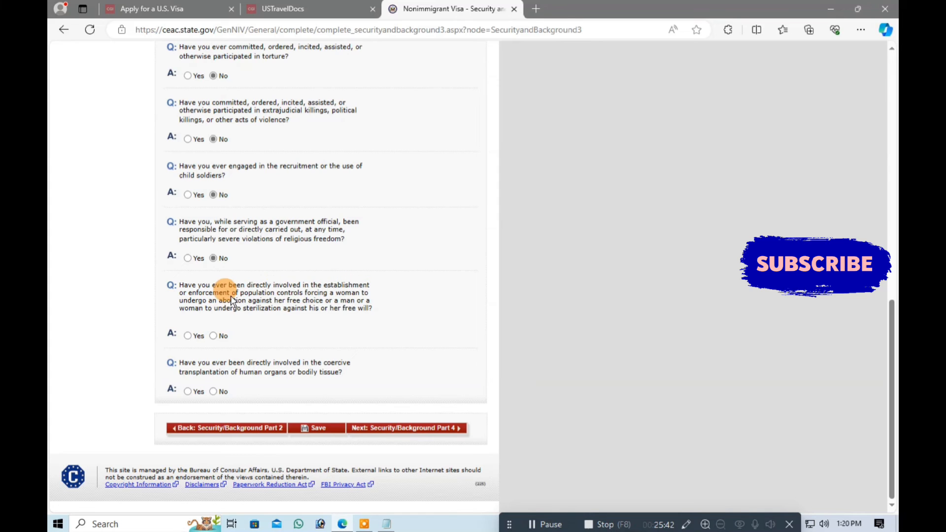
# - Answer No to the population-control and organ transplantation questions
pyautogui.tripleClick(362, 309)
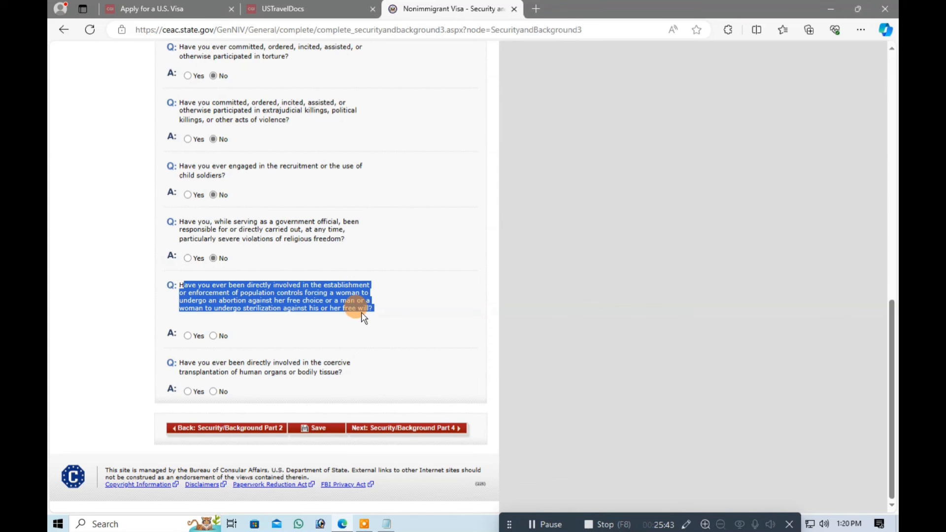
pyautogui.click(213, 335)
pyautogui.moveTo(192, 366); pyautogui.dragTo(345, 386)
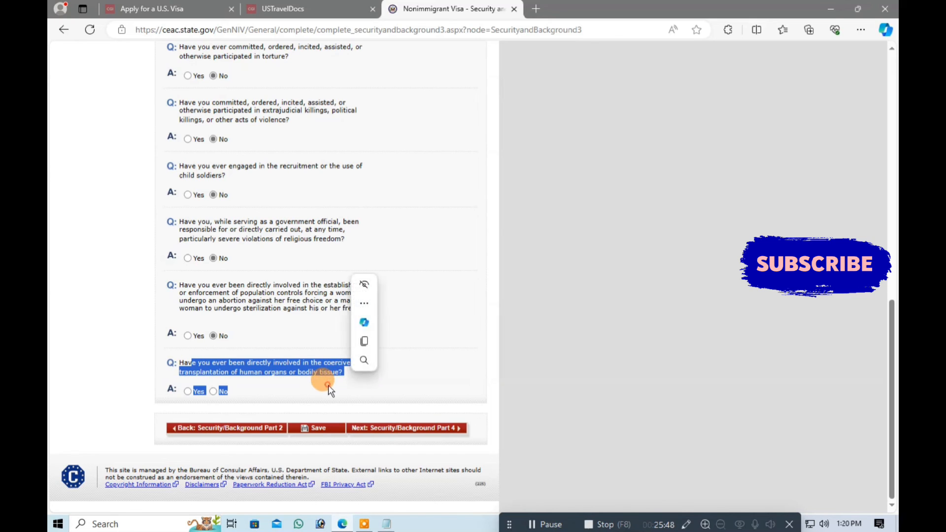
pyautogui.click(220, 390)
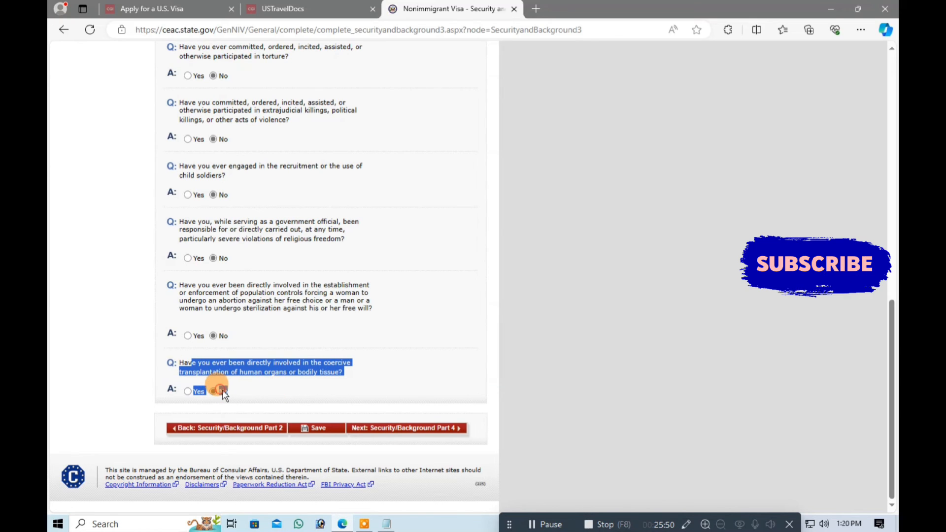
pyautogui.click(326, 389)
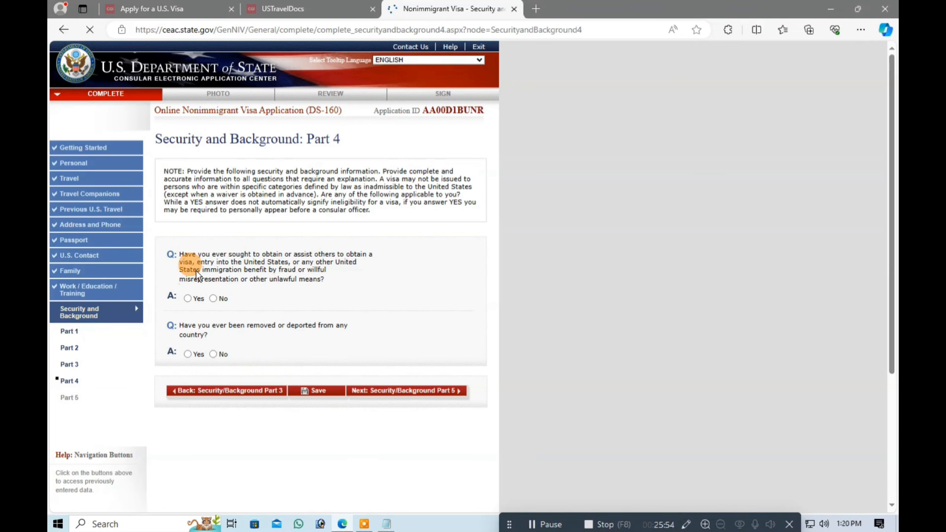
# - Answer No to the fraud/misrepresentation and removal/deportation questions, then go to Part 5
pyautogui.moveTo(187, 254); pyautogui.dragTo(288, 281)
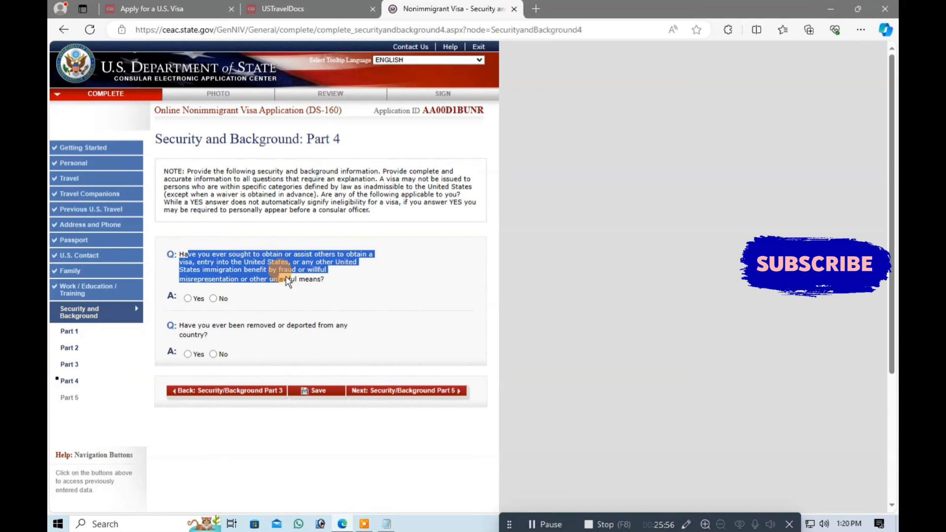
pyautogui.click(252, 290)
pyautogui.moveTo(184, 334); pyautogui.dragTo(351, 328)
pyautogui.click(292, 341)
pyautogui.click(214, 354)
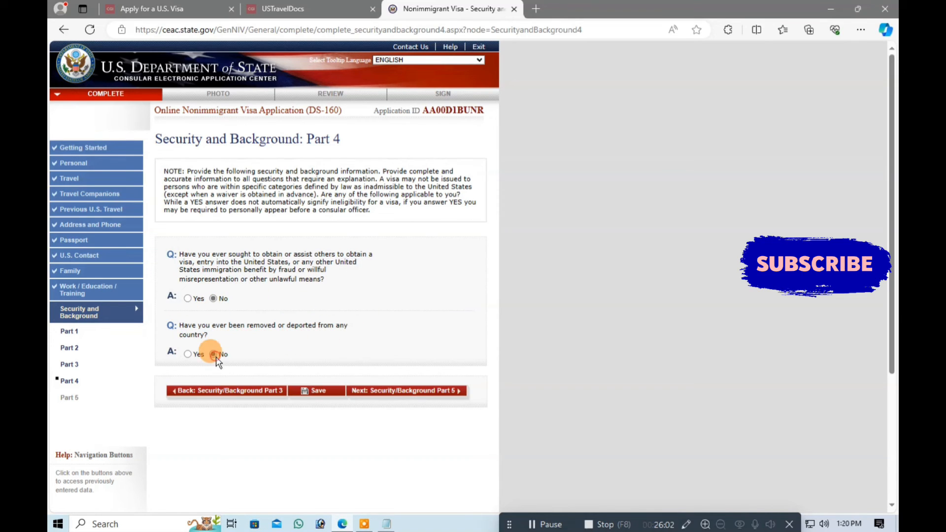
pyautogui.click(378, 392)
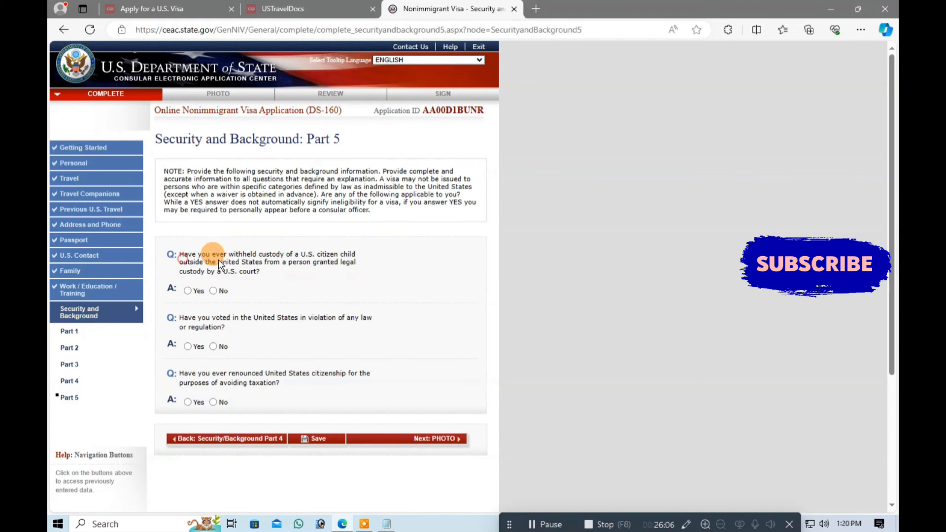
# - Answer No to child custody, illegal voting and renounced citizenship, then go to PHOTO
pyautogui.moveTo(359, 257); pyautogui.dragTo(262, 274)
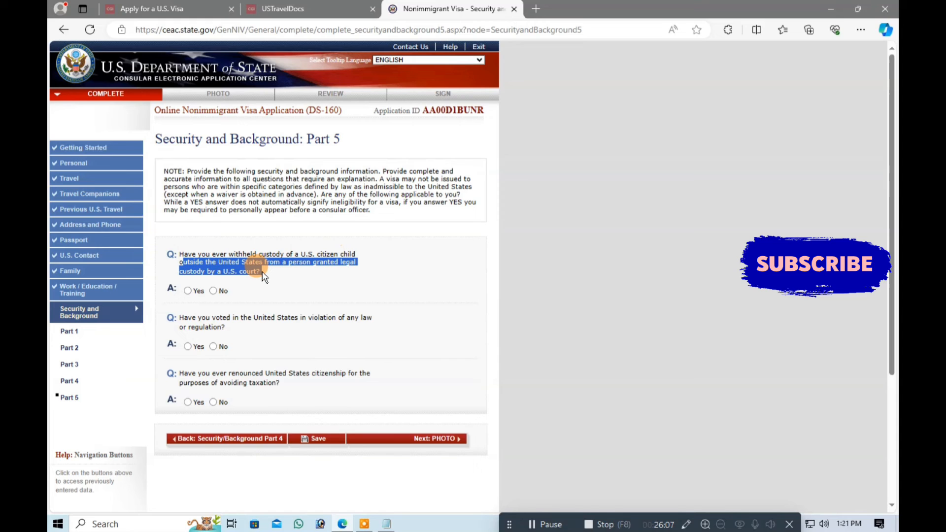
pyautogui.click(212, 292)
pyautogui.moveTo(188, 320); pyautogui.dragTo(274, 329)
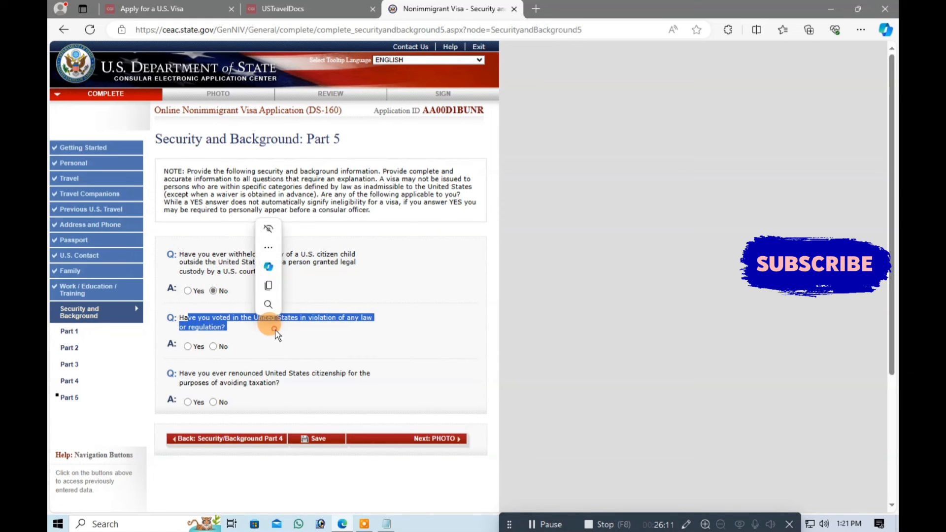
pyautogui.click(213, 346)
pyautogui.moveTo(251, 381); pyautogui.dragTo(317, 376)
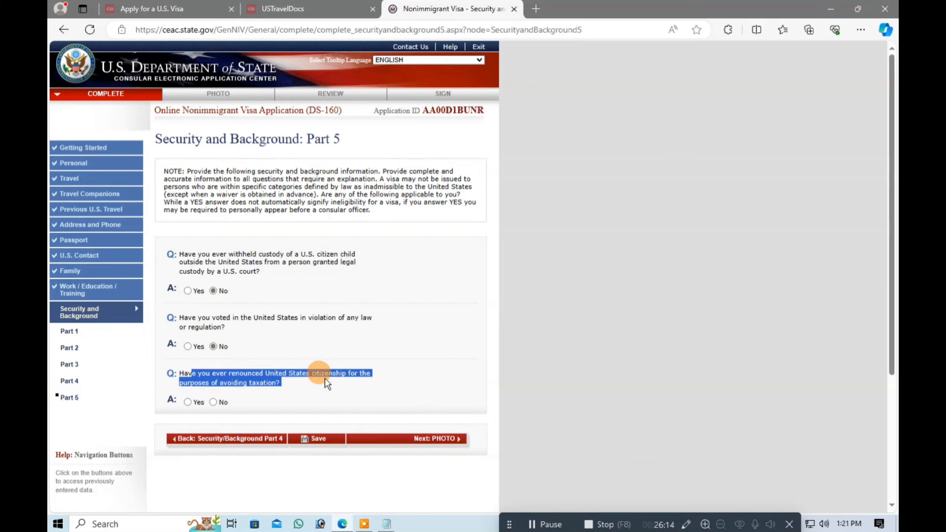
pyautogui.click(310, 380)
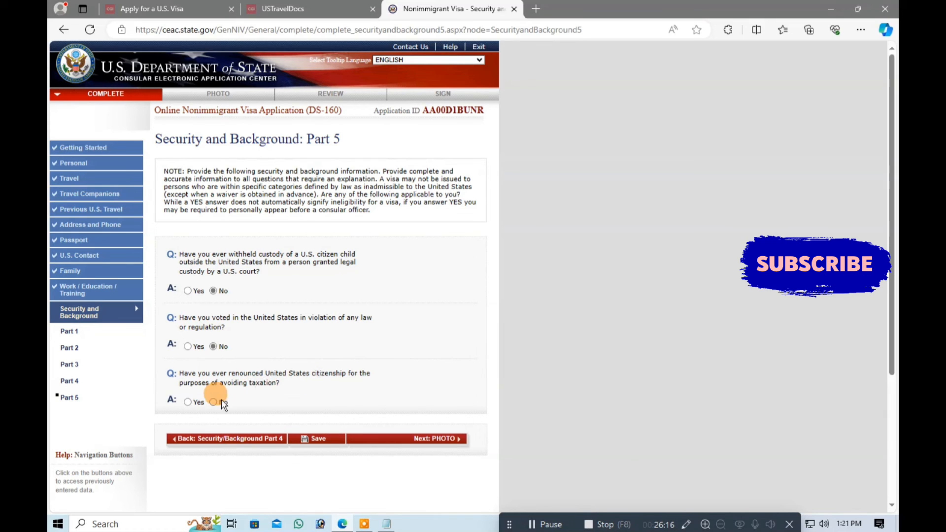
pyautogui.click(392, 434)
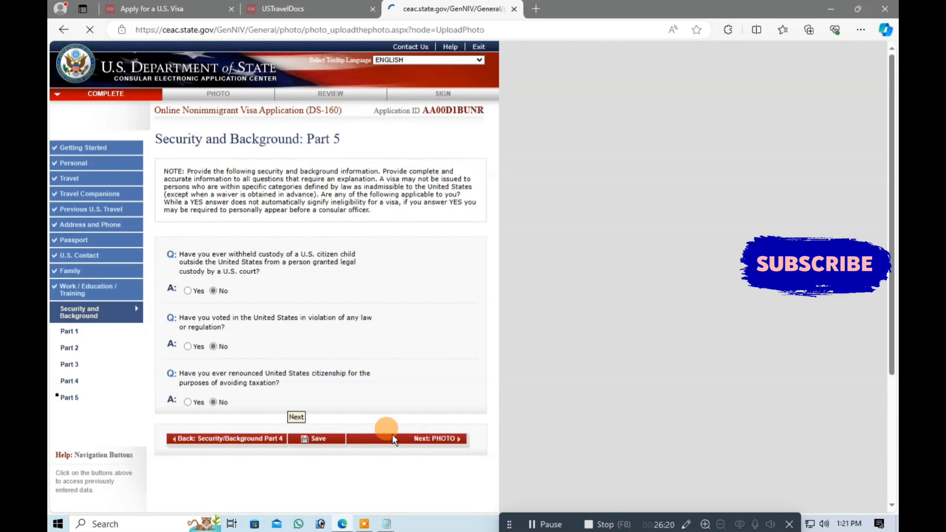
# - Open the Choose File picker on the identix photo upload page
pyautogui.scroll(-2, 342, 404)
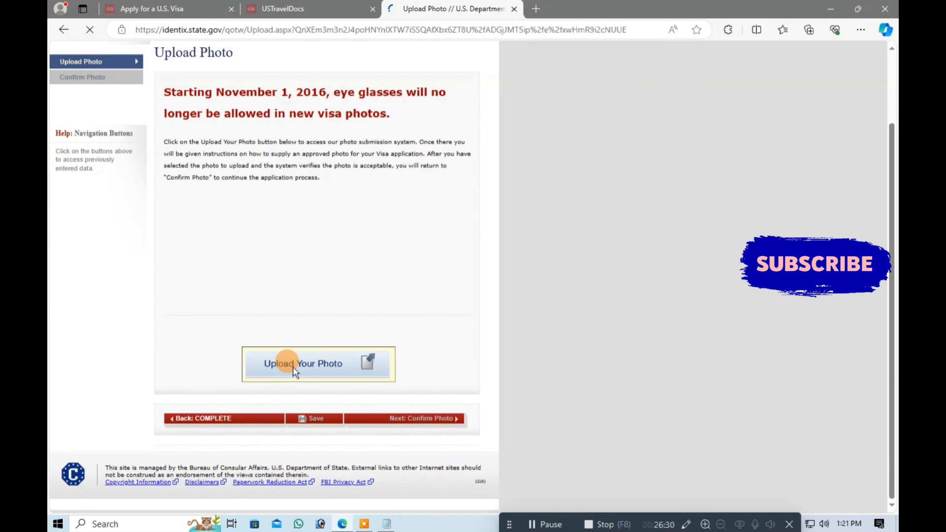
pyautogui.scroll(-2, 297, 359)
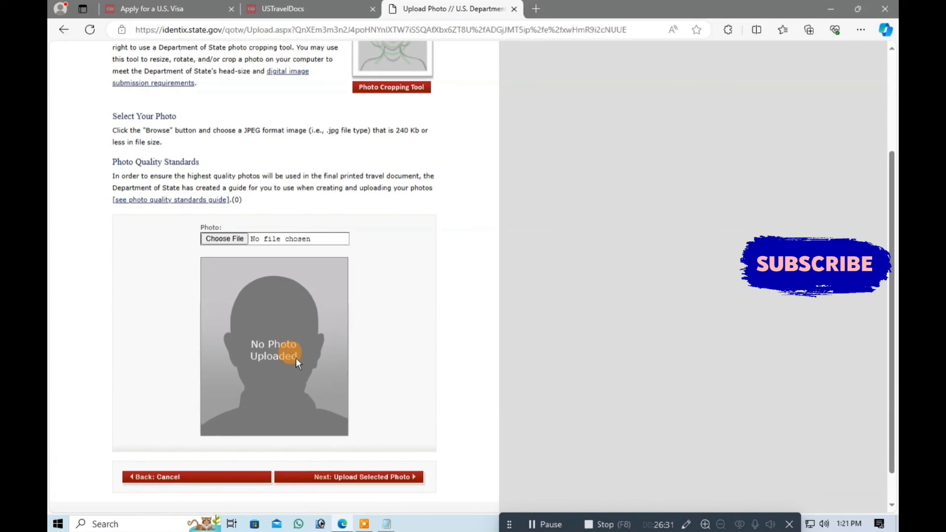
pyautogui.click(221, 237)
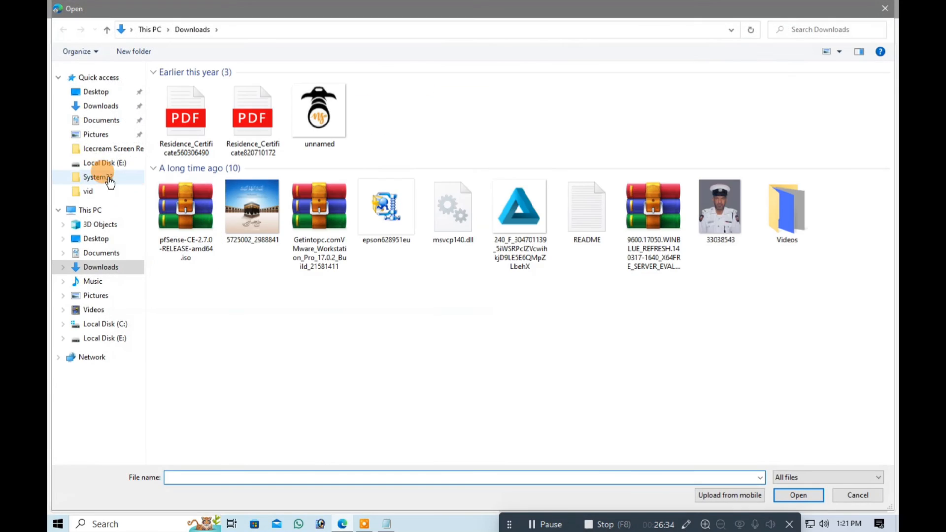
# - Search Local Disk (E:) for the AUG photo folders
pyautogui.click(119, 340)
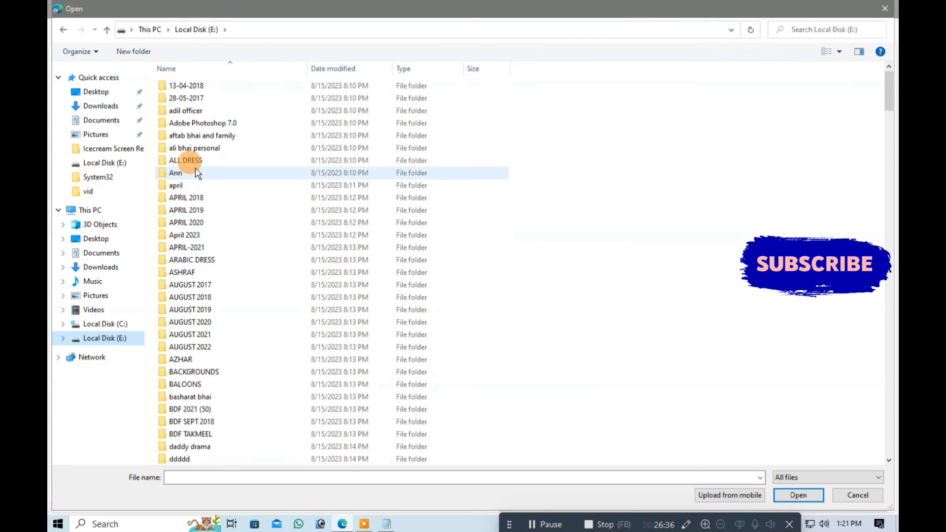
pyautogui.click(181, 200)
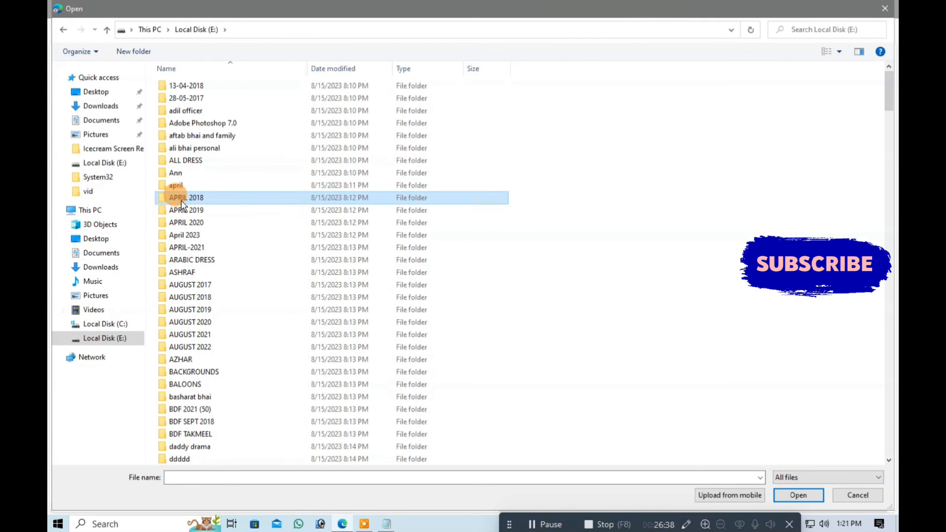
pyautogui.click(808, 30)
pyautogui.write('AUG')
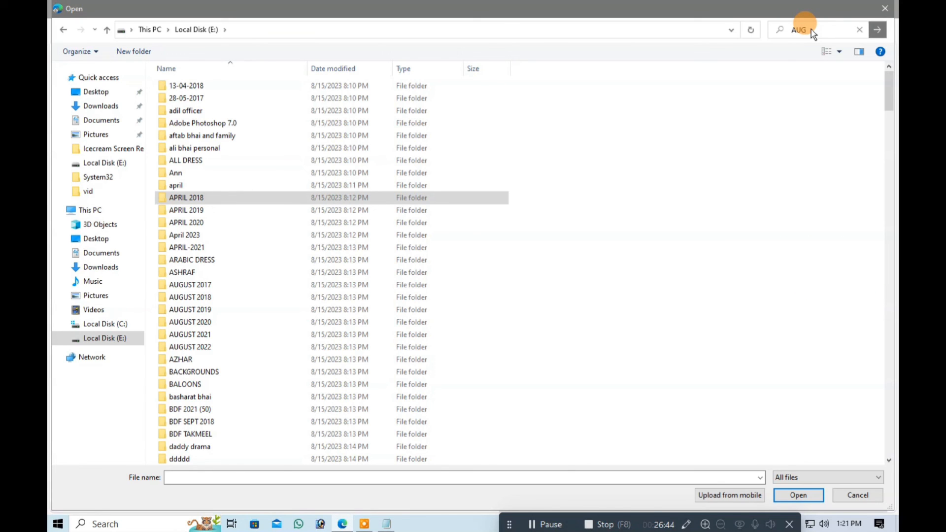
pyautogui.press('Return')
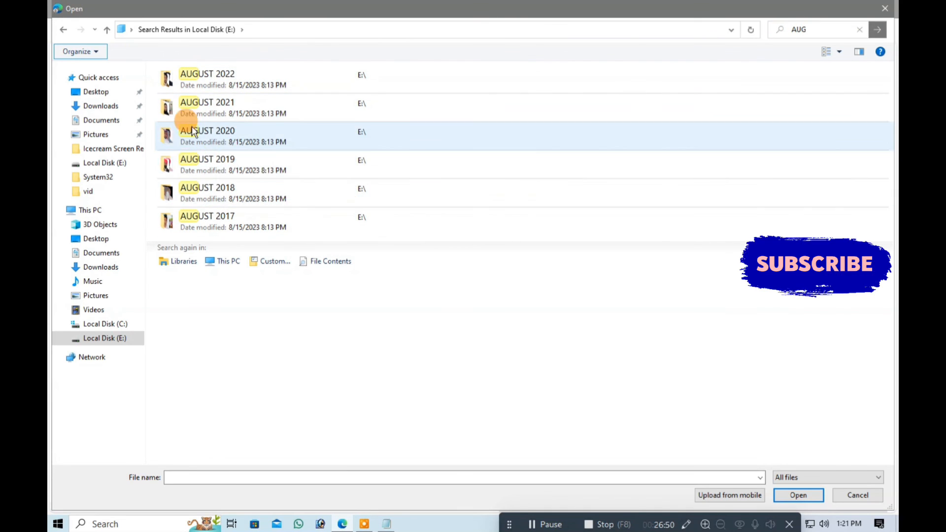
# - Open the August 2023 folder and upload IMG_3049 as the applicant photo
pyautogui.click(274, 84)
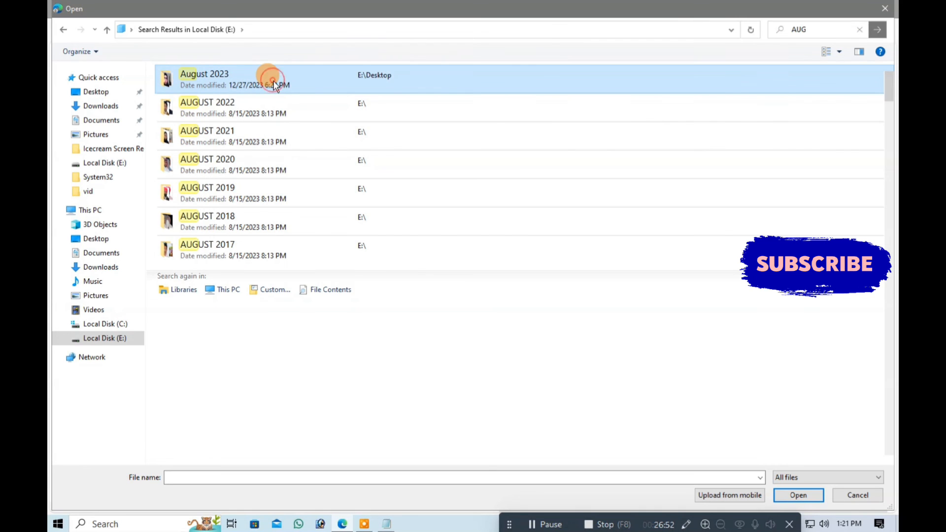
pyautogui.doubleClick(475, 87)
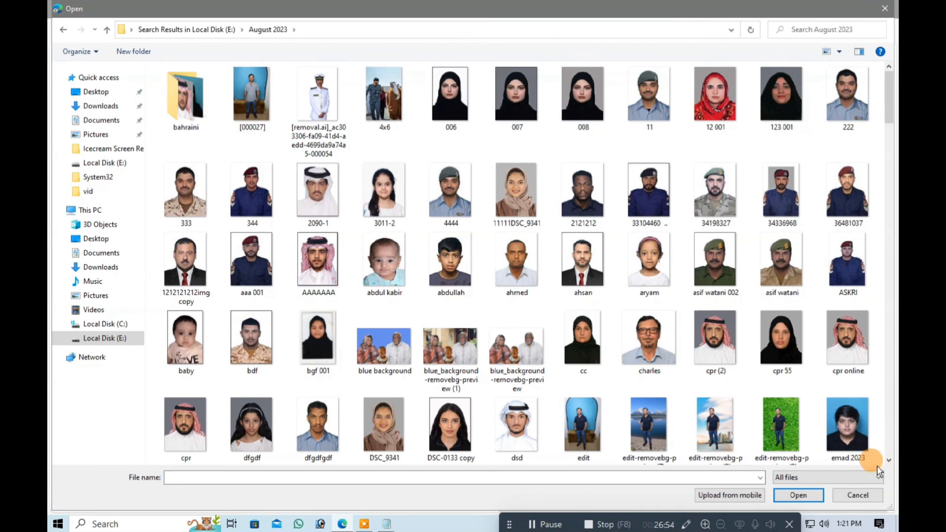
pyautogui.click(889, 460)
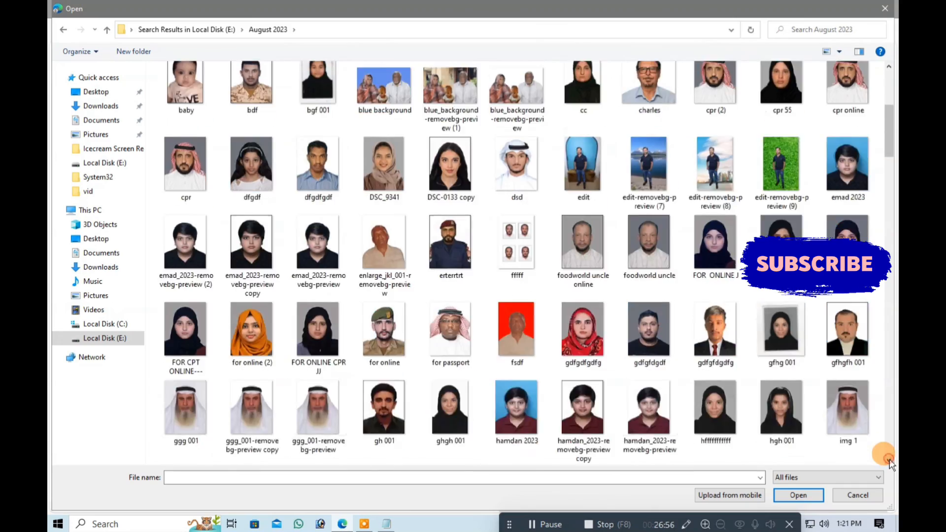
pyautogui.moveTo(889, 460); pyautogui.dragTo(889, 460)
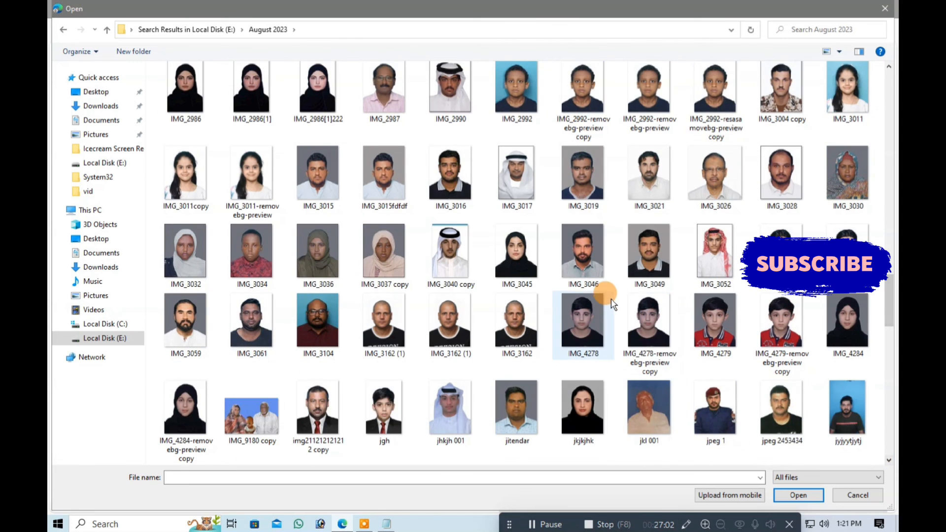
pyautogui.click(639, 267)
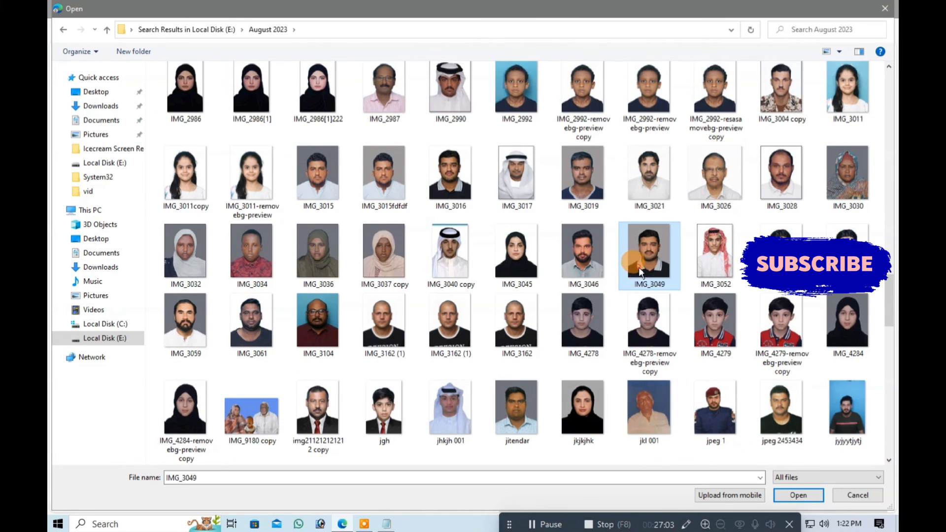
pyautogui.click(795, 495)
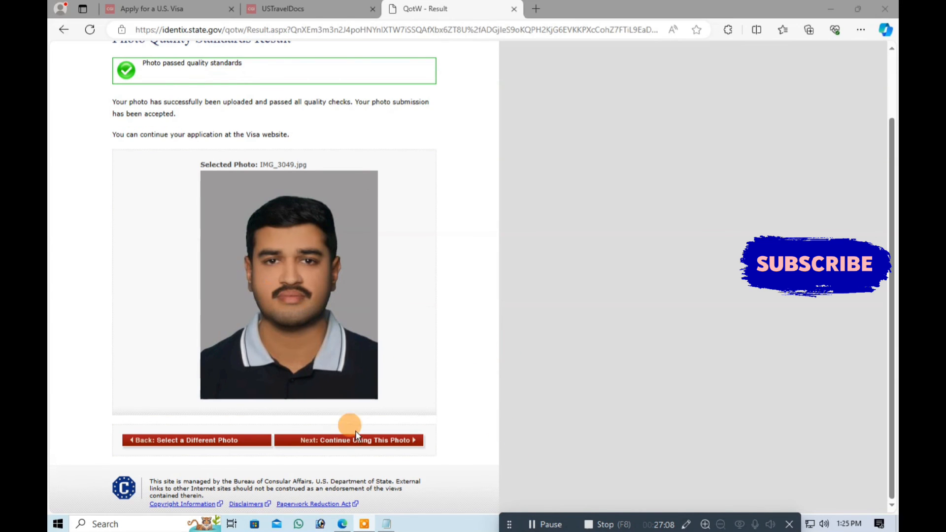
# - Keep and confirm the accepted IMG_3049 photo, then leave for the Review section
pyautogui.click(345, 440)
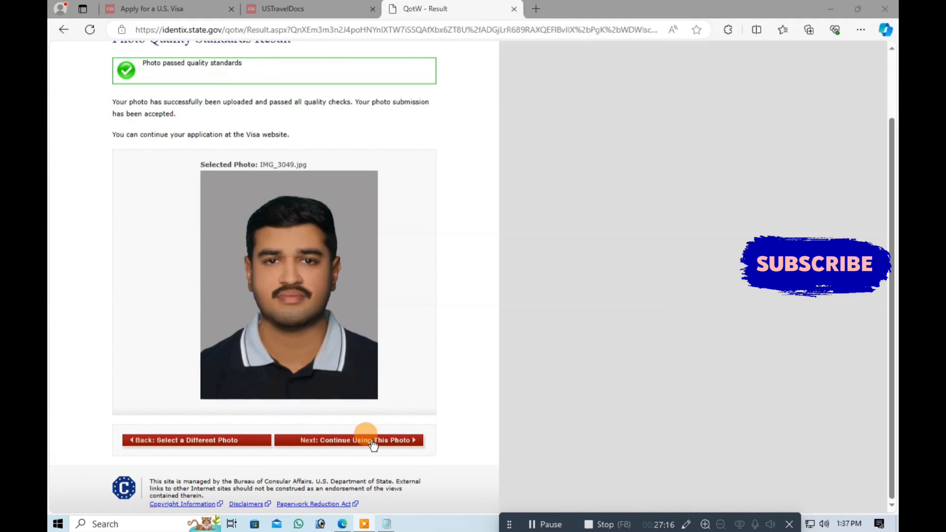
pyautogui.click(348, 443)
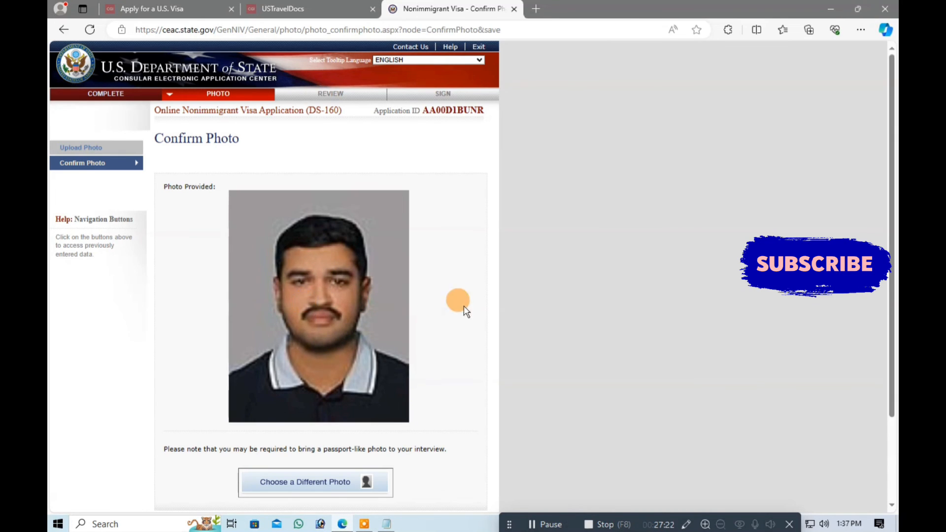
pyautogui.moveTo(892, 215); pyautogui.dragTo(879, 271)
pyautogui.scroll(-1, 880, 271)
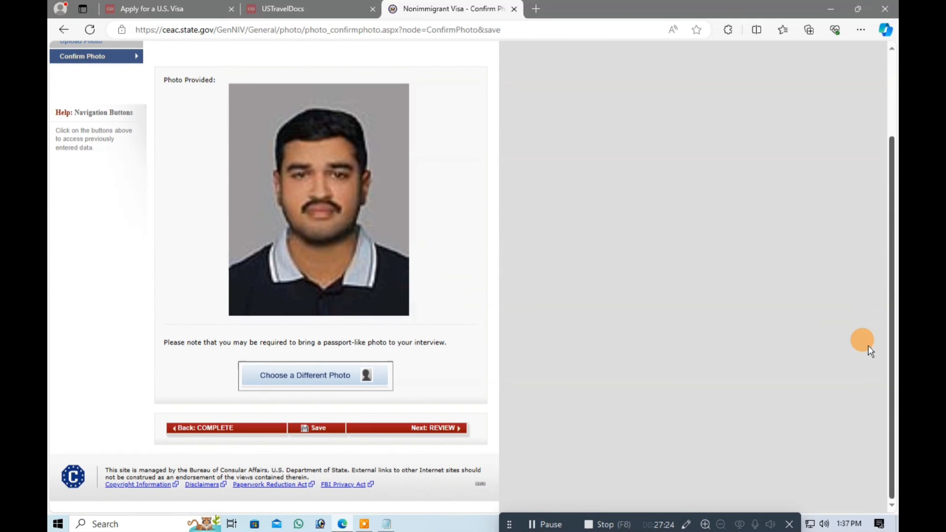
pyautogui.click(429, 428)
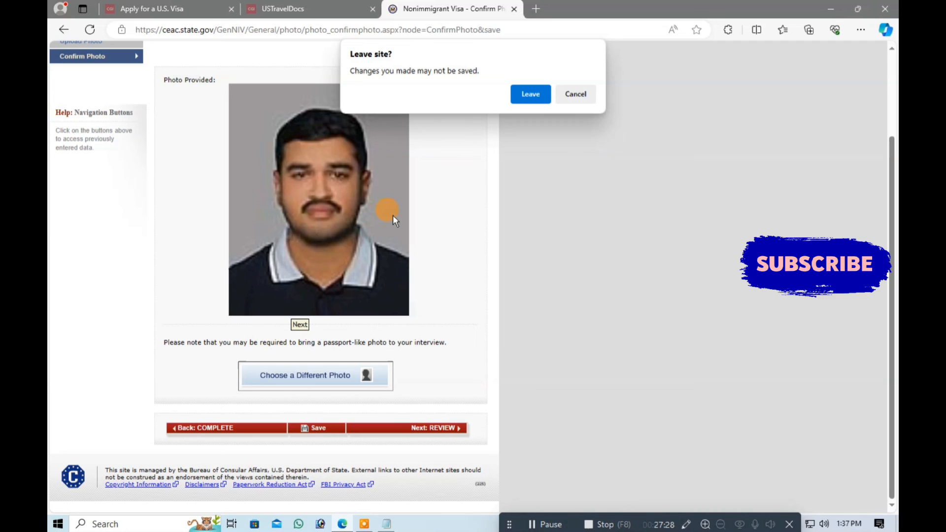
pyautogui.click(544, 94)
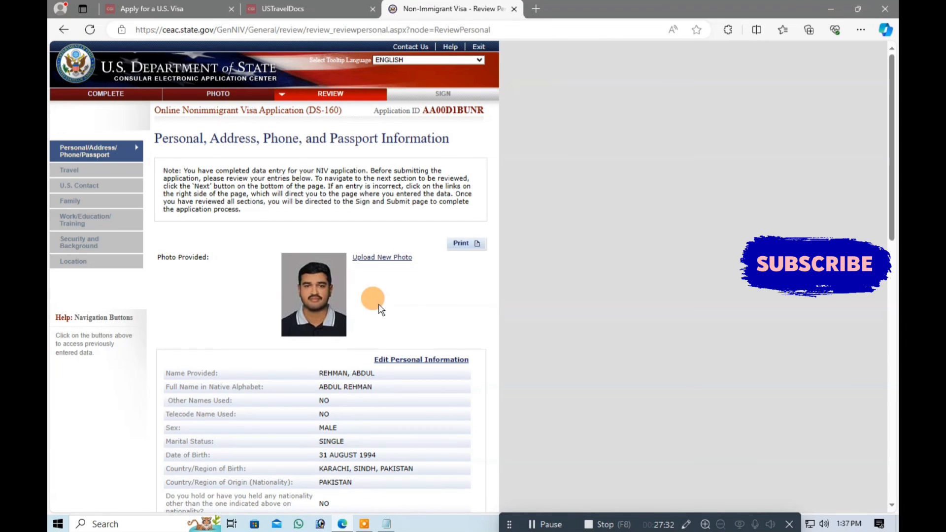
# - Preview a printout of the personal information review, then cancel without printing
pyautogui.moveTo(163, 139); pyautogui.dragTo(449, 139)
pyautogui.scroll(-2, 546, 227)
pyautogui.click(468, 176)
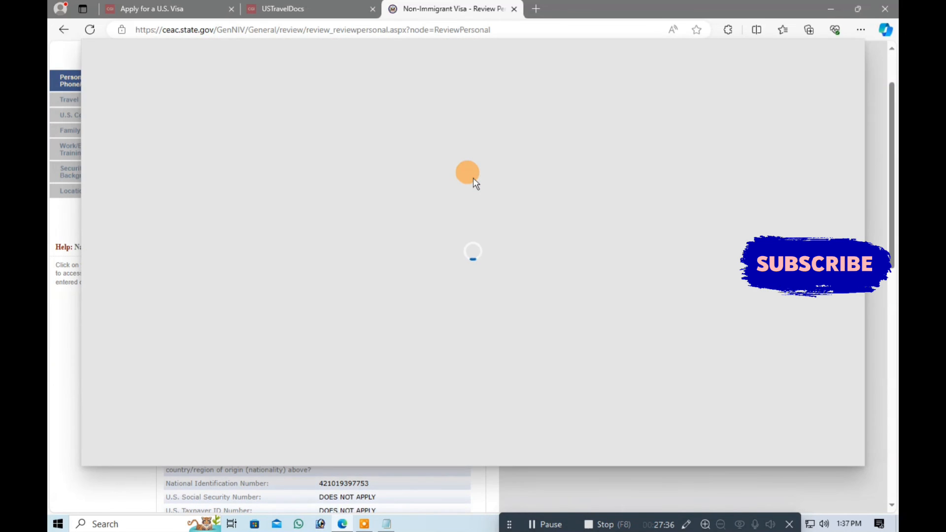
pyautogui.scroll(-15, 553, 249)
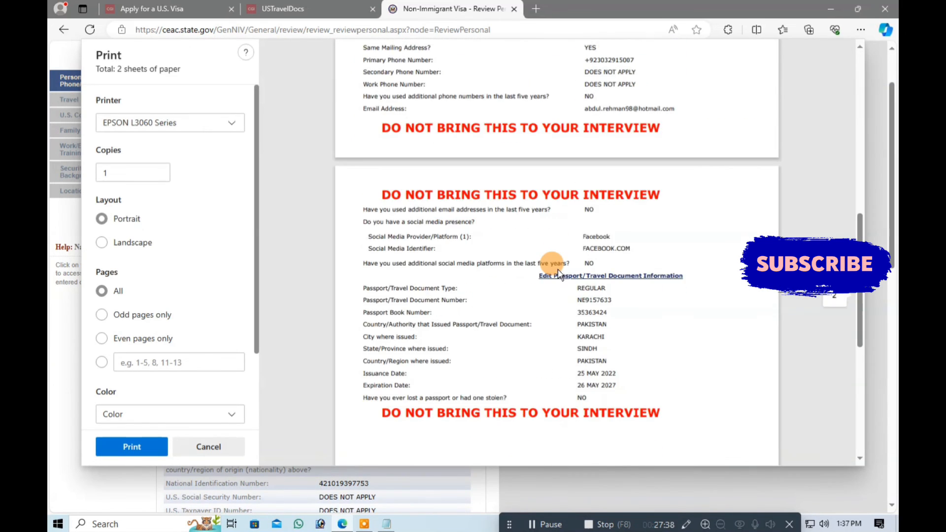
pyautogui.scroll(-3, 559, 274)
pyautogui.scroll(15, 560, 274)
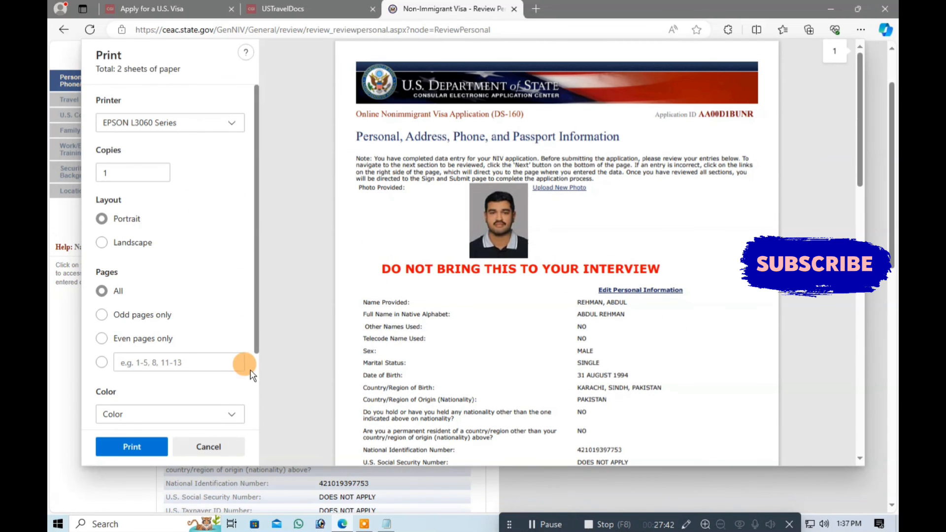
pyautogui.click(220, 447)
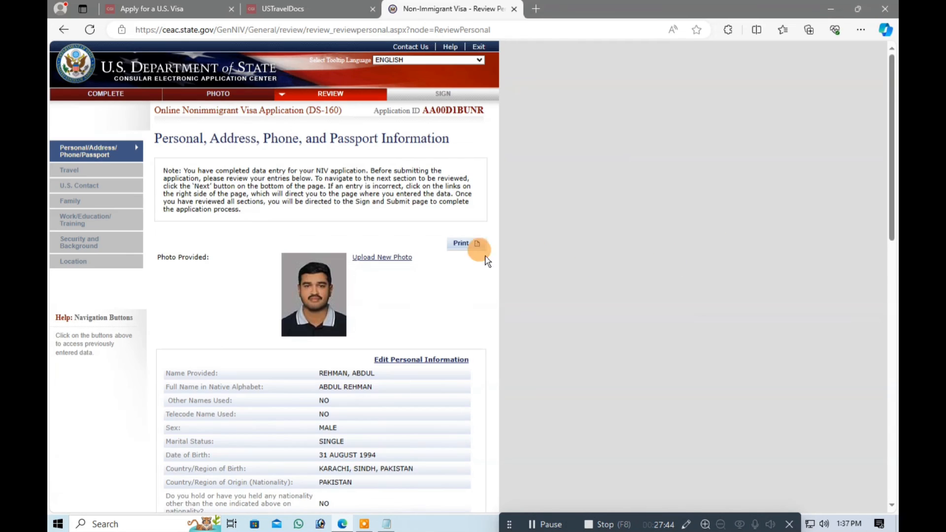
# - Advance through the Travel review and remaining sections to the Location (KARACHI, PAKISTAN) review
pyautogui.scroll(-8, 439, 264)
pyautogui.scroll(-5, 444, 275)
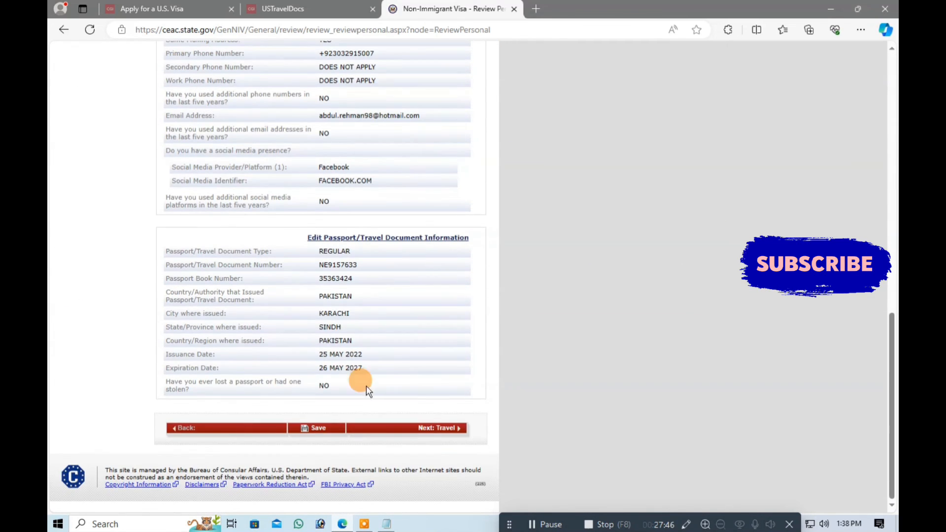
pyautogui.click(442, 428)
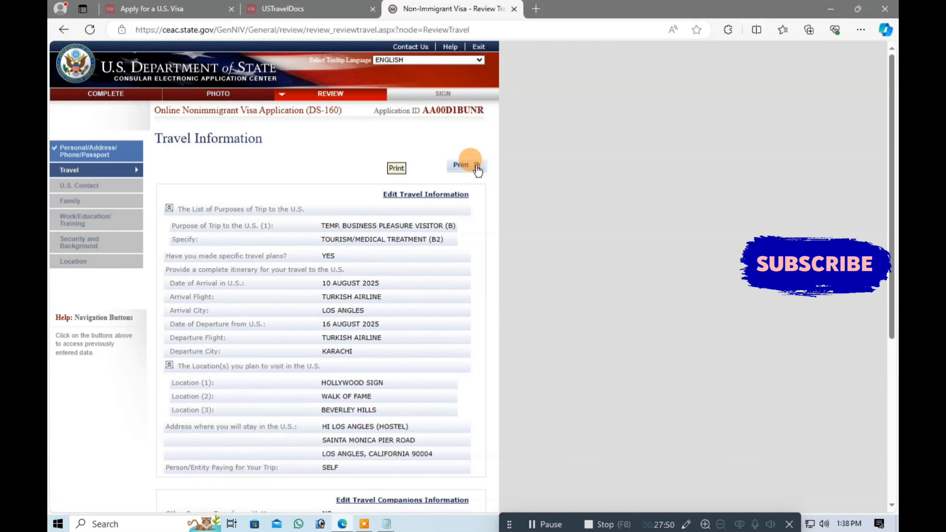
pyautogui.scroll(-5, 427, 212)
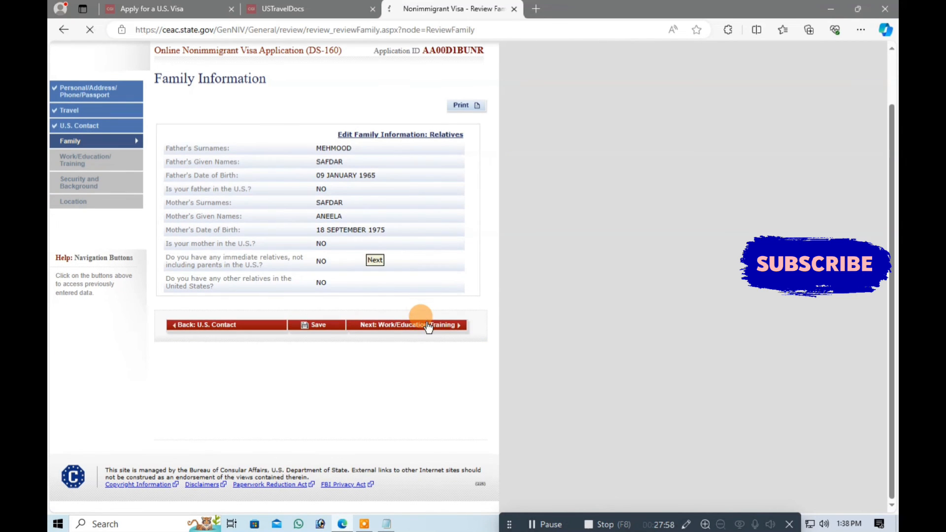
pyautogui.scroll(-8, 422, 345)
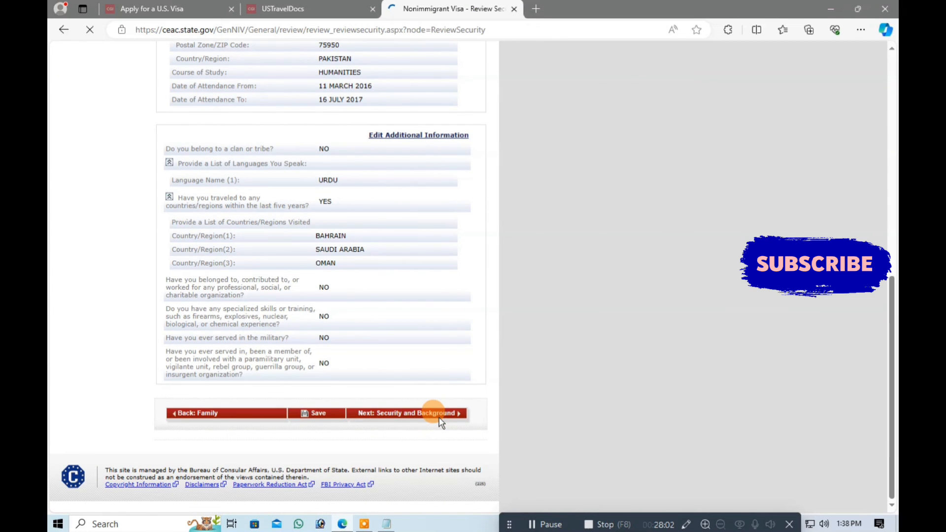
pyautogui.scroll(-10, 439, 424)
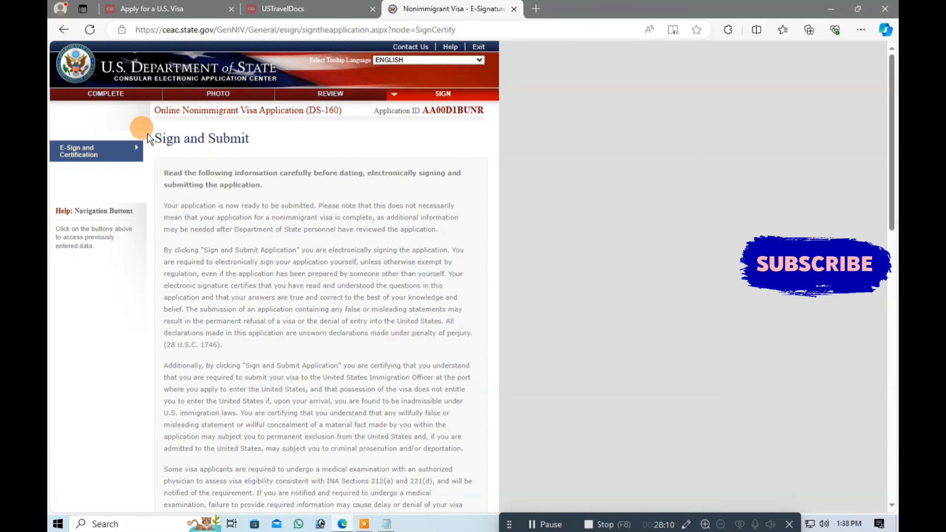
# - Read the Sign and Submit instructions and signing date, and answer the preparer question No
pyautogui.moveTo(147, 134); pyautogui.dragTo(270, 143)
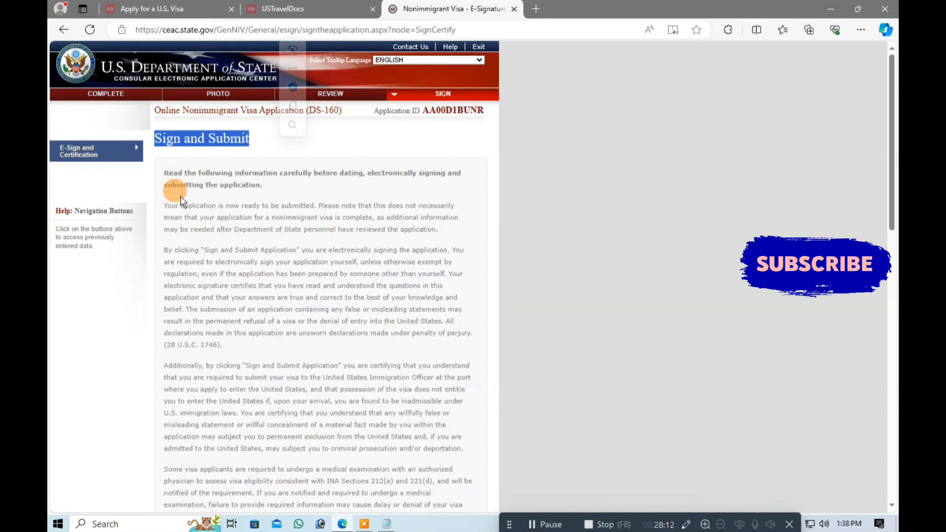
pyautogui.click(159, 166)
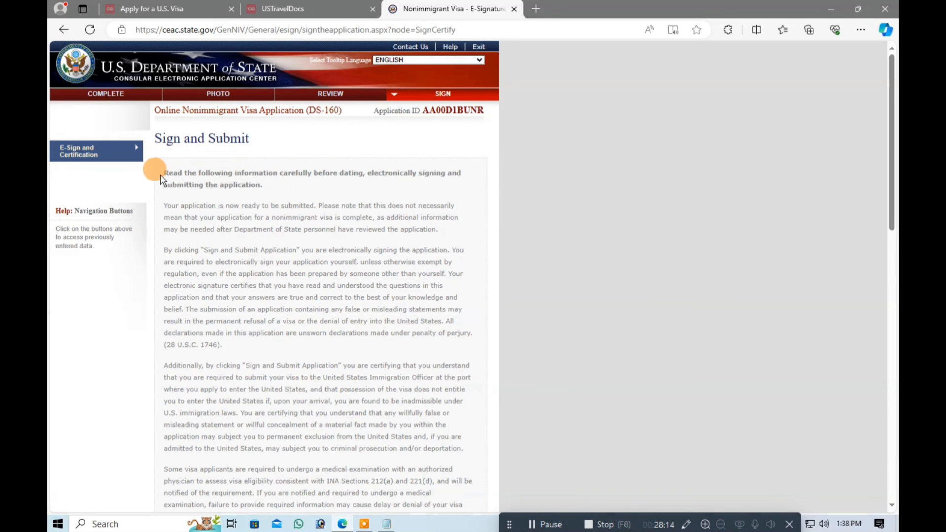
pyautogui.moveTo(165, 174); pyautogui.dragTo(345, 185)
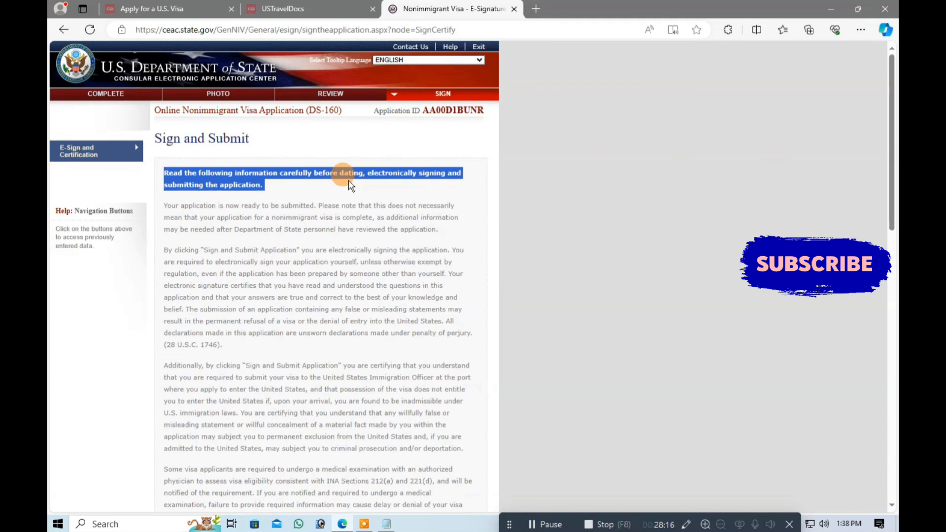
pyautogui.scroll(-15, 335, 217)
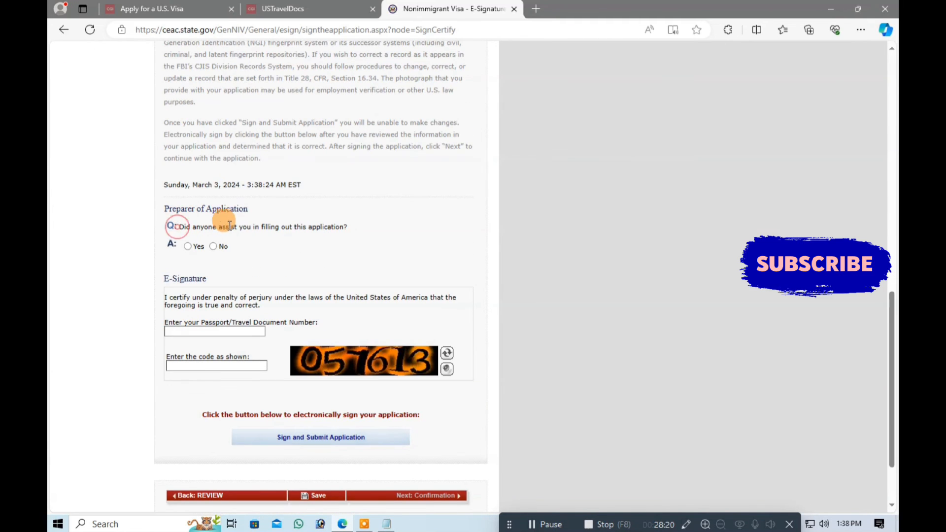
pyautogui.moveTo(168, 185); pyautogui.dragTo(316, 196)
pyautogui.doubleClick(345, 226)
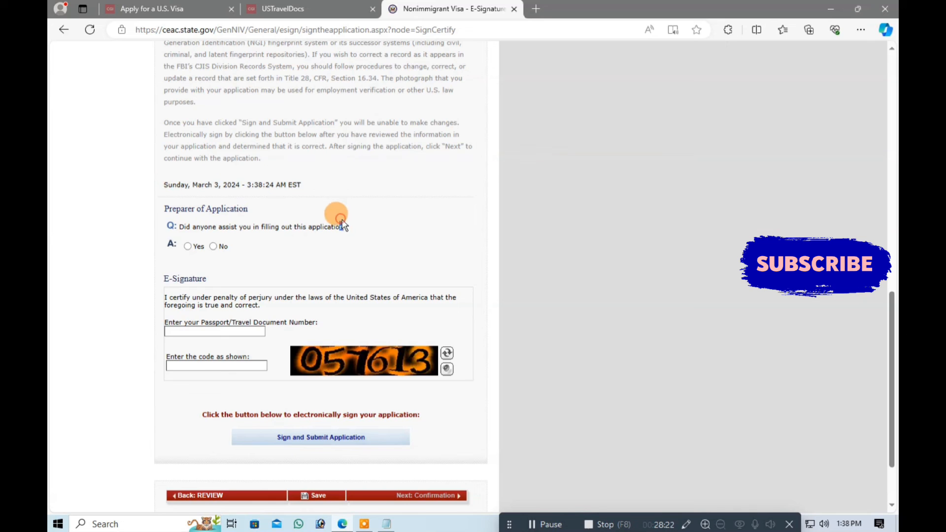
pyautogui.moveTo(364, 225); pyautogui.dragTo(188, 226)
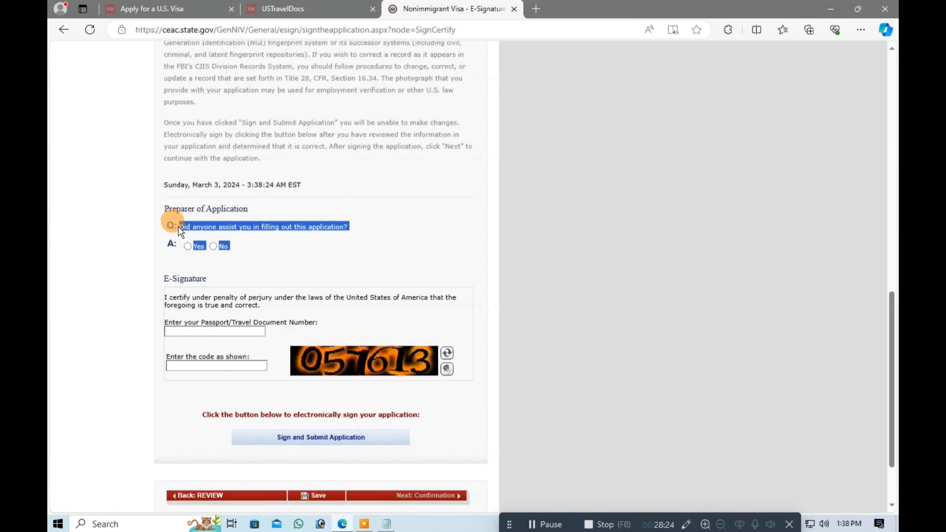
pyautogui.click(135, 226)
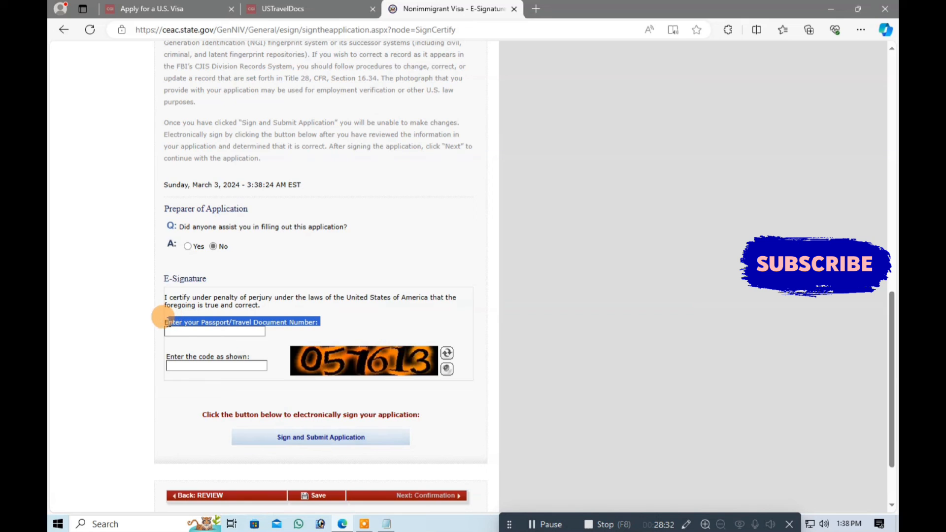
# - Enter the applicant's passport number in the e-signature field and check the signing instructions
pyautogui.click(194, 331)
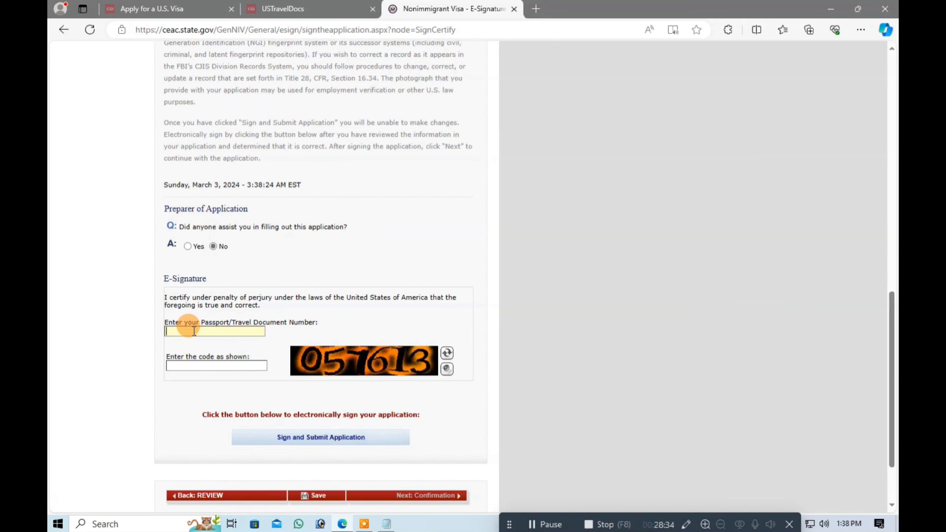
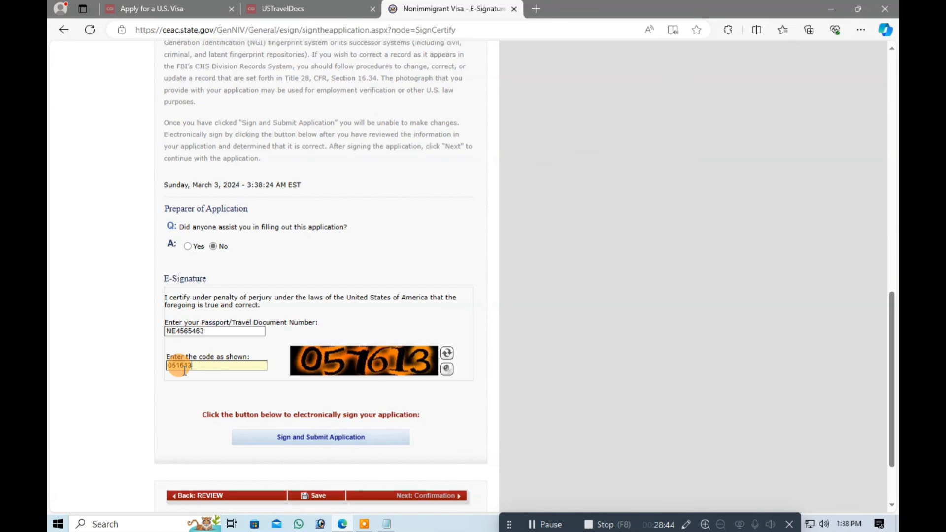
pyautogui.scroll(-2, 185, 369)
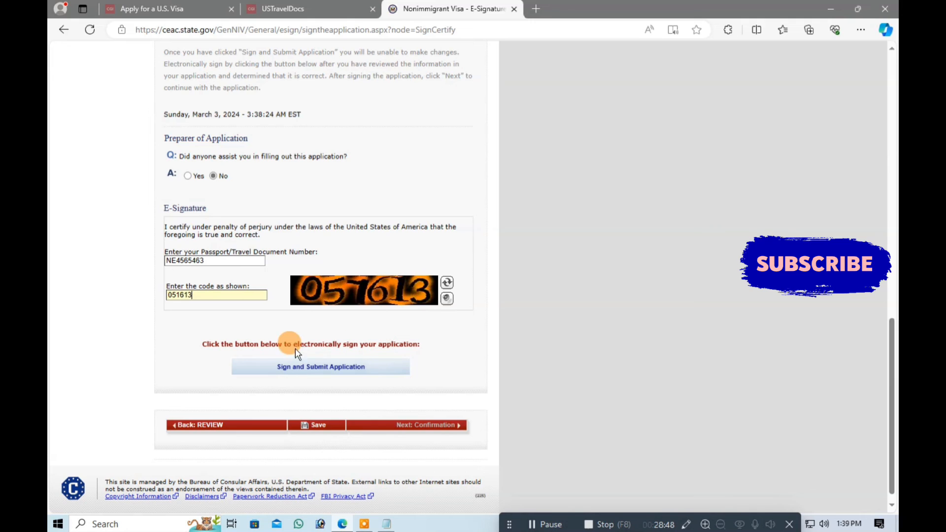
pyautogui.moveTo(200, 350); pyautogui.dragTo(456, 365)
pyautogui.click(449, 374)
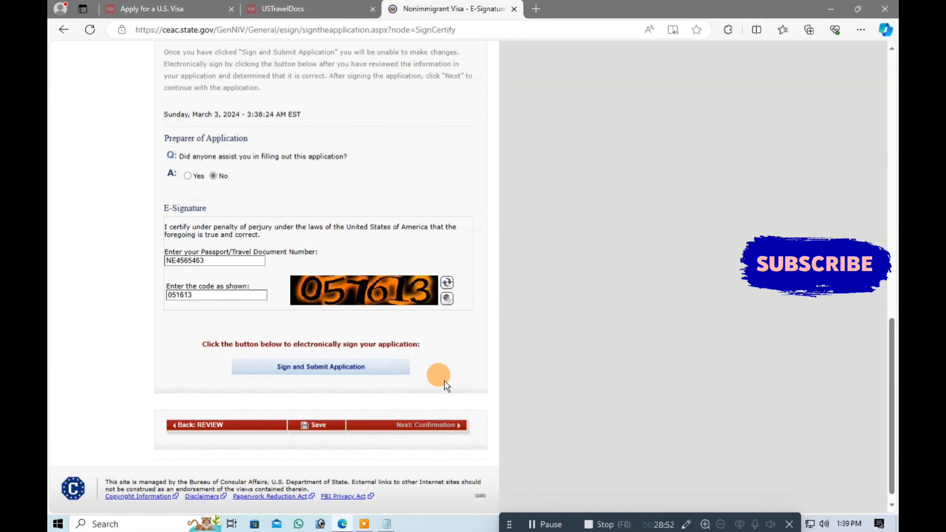
pyautogui.scroll(2, 389, 276)
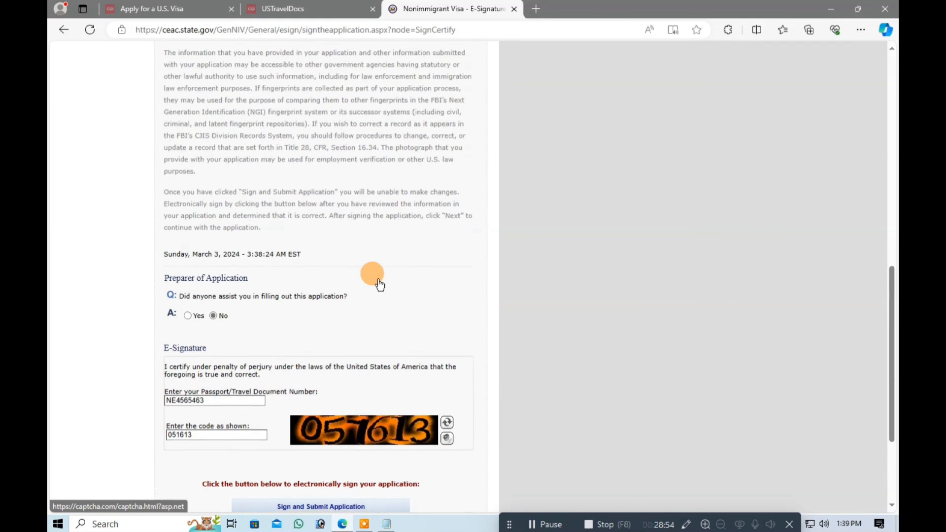
pyautogui.scroll(8, 380, 283)
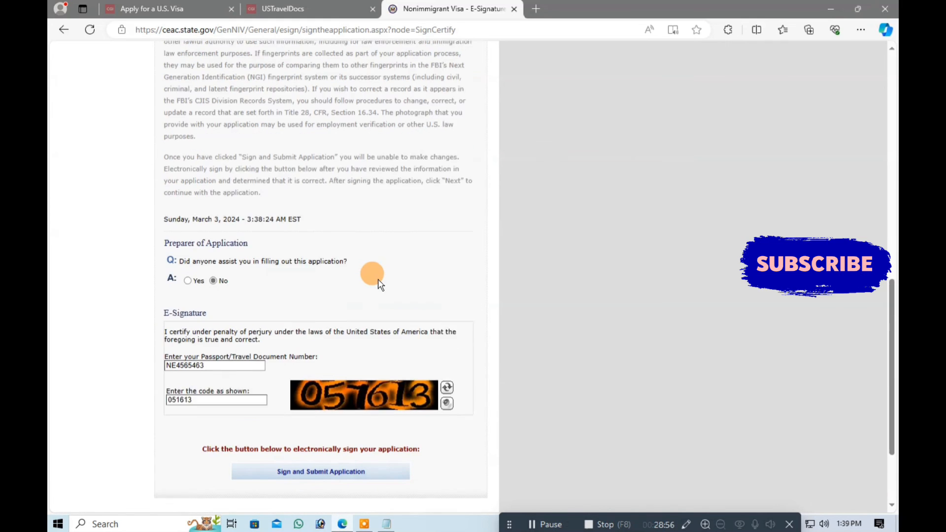
pyautogui.scroll(5, 379, 284)
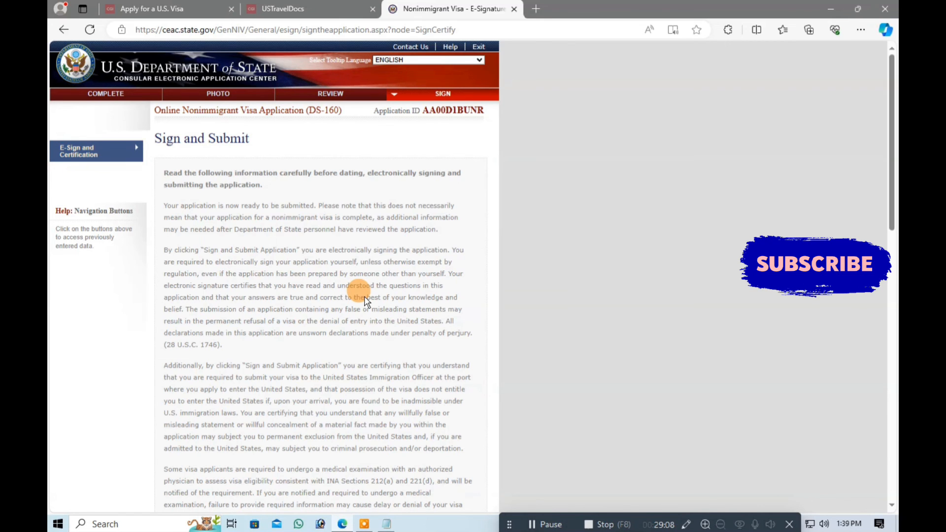
pyautogui.scroll(-15, 367, 302)
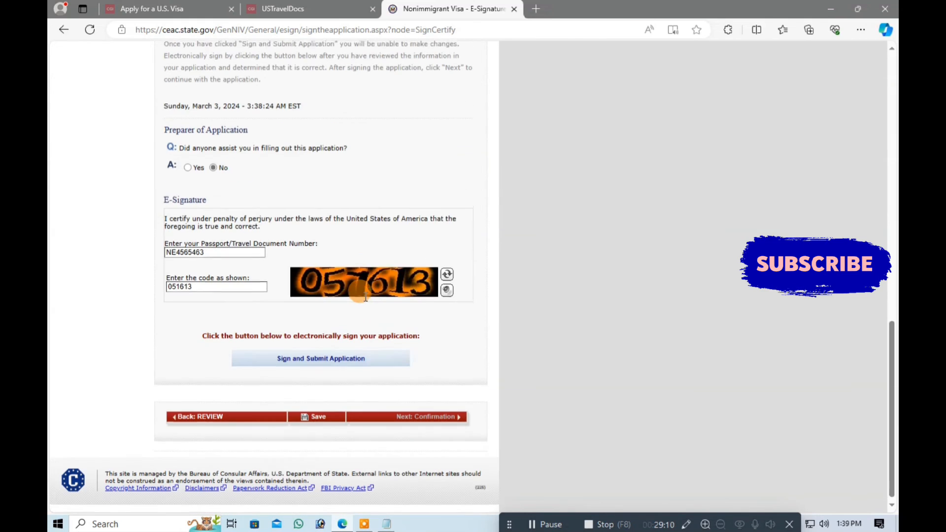